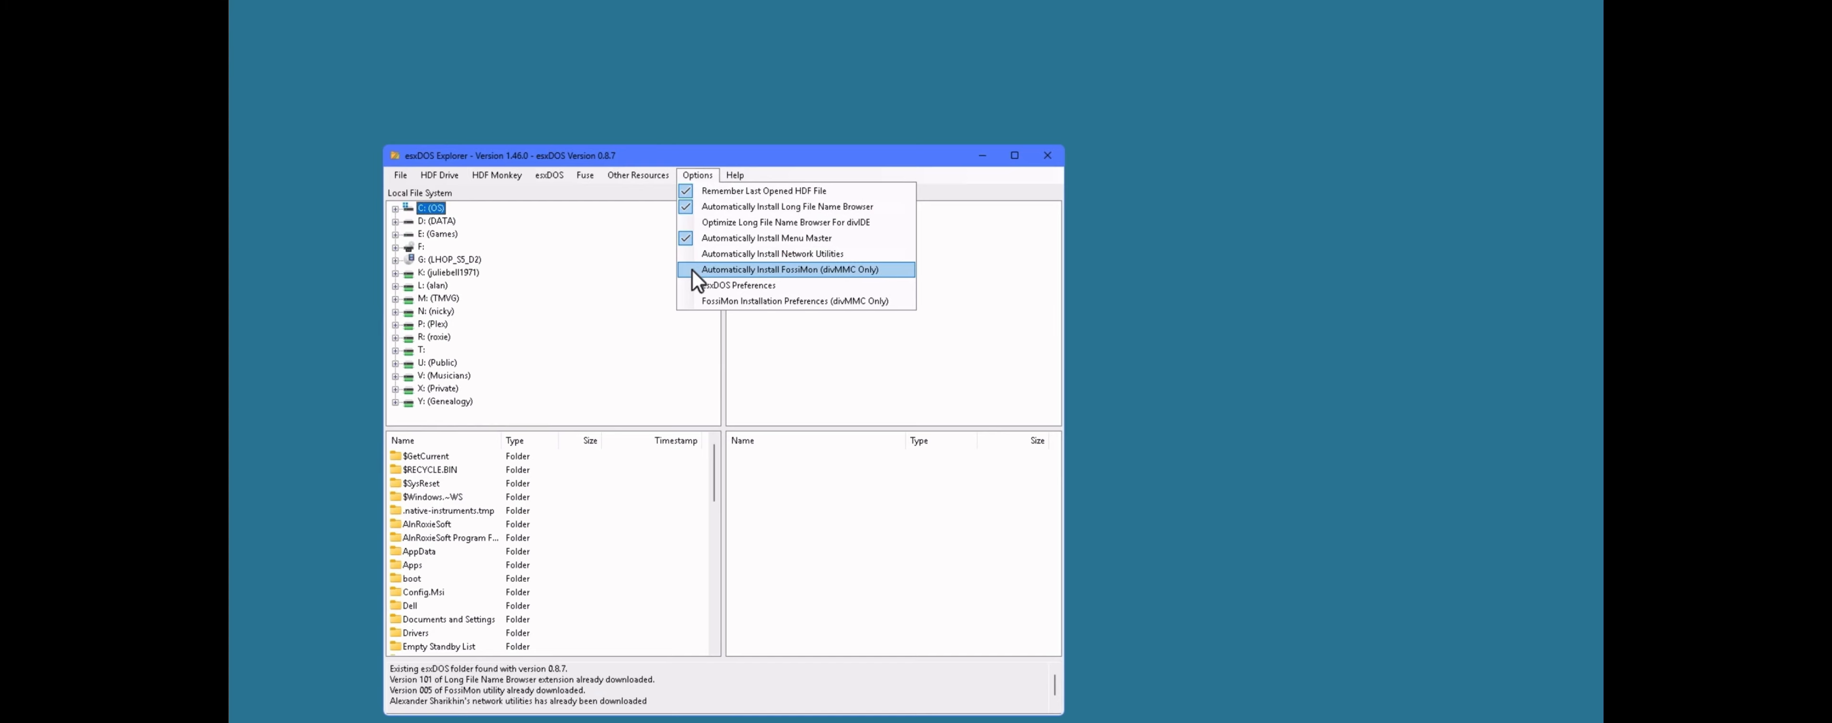
# Step: Confirm Latest Version as the esxDOS version preference and triggering FossiMon only while SYM SHIFT is held down as the preferred NMI action
pyautogui.click(740, 286)
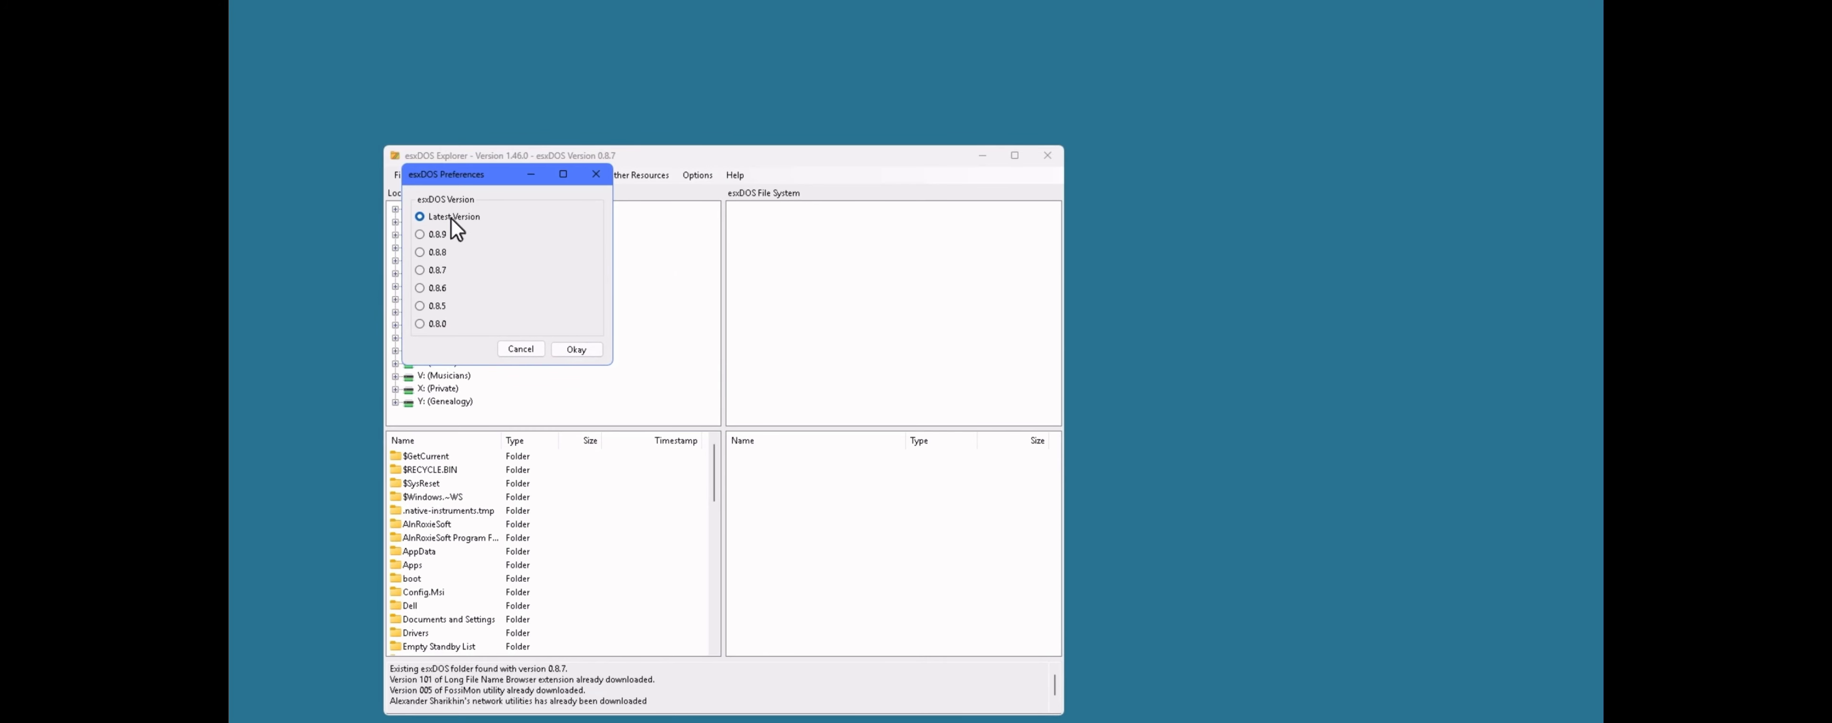
pyautogui.click(580, 351)
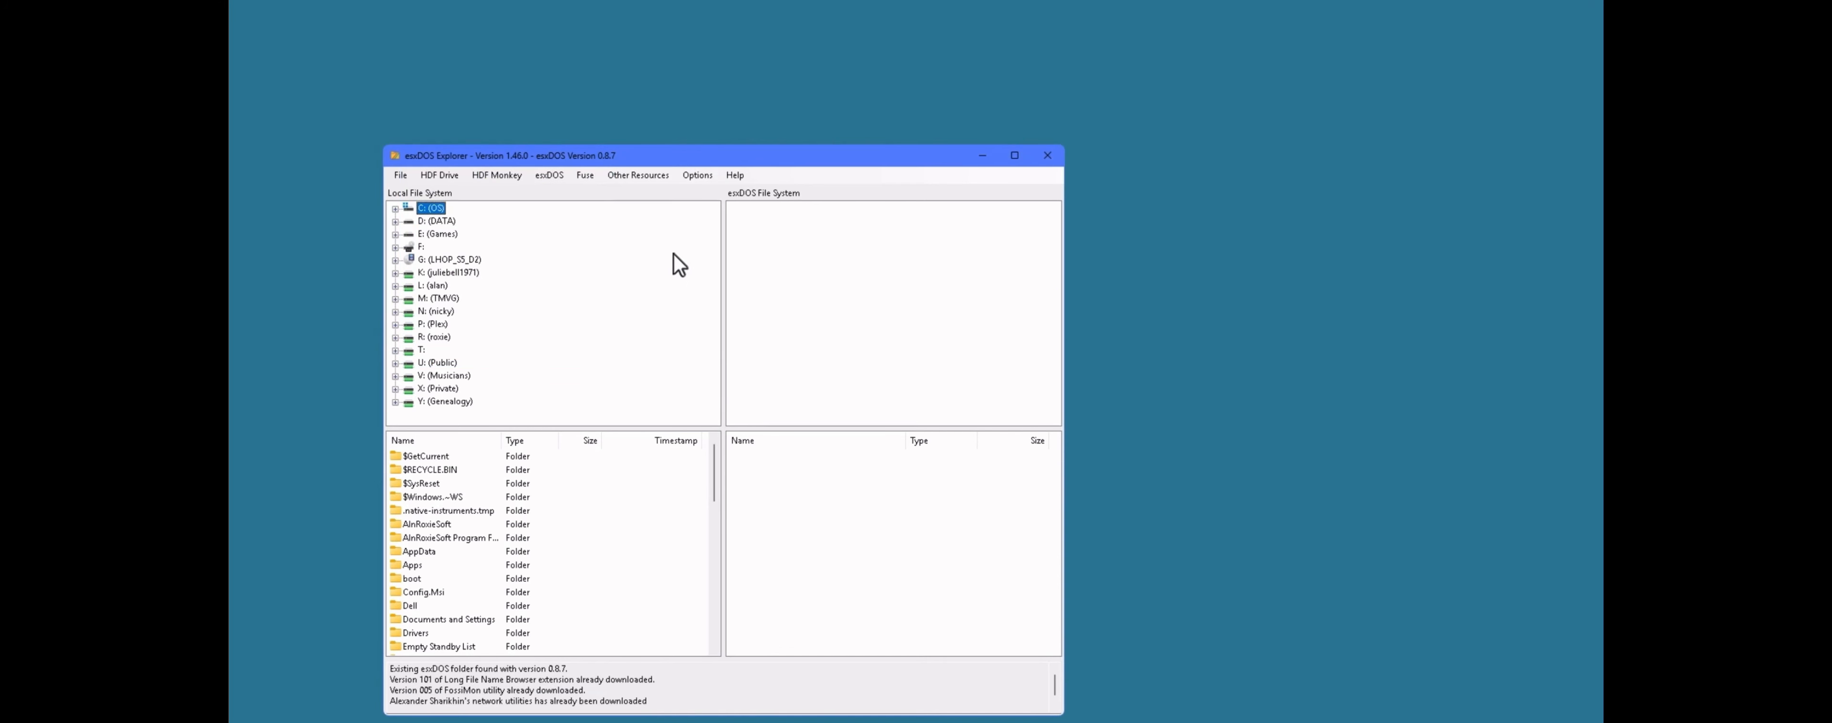
pyautogui.click(696, 178)
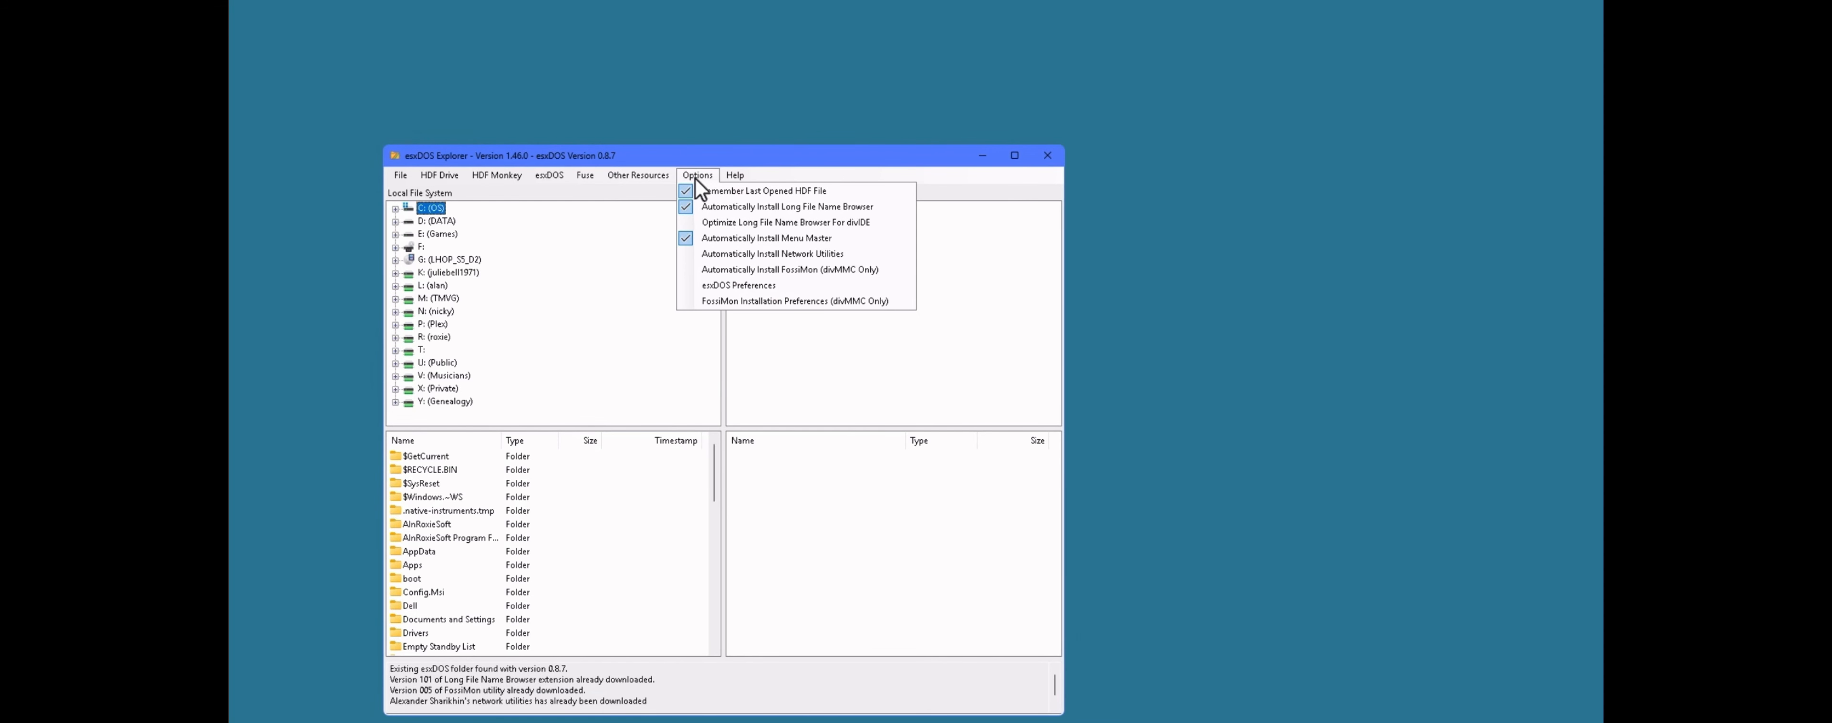
pyautogui.click(720, 305)
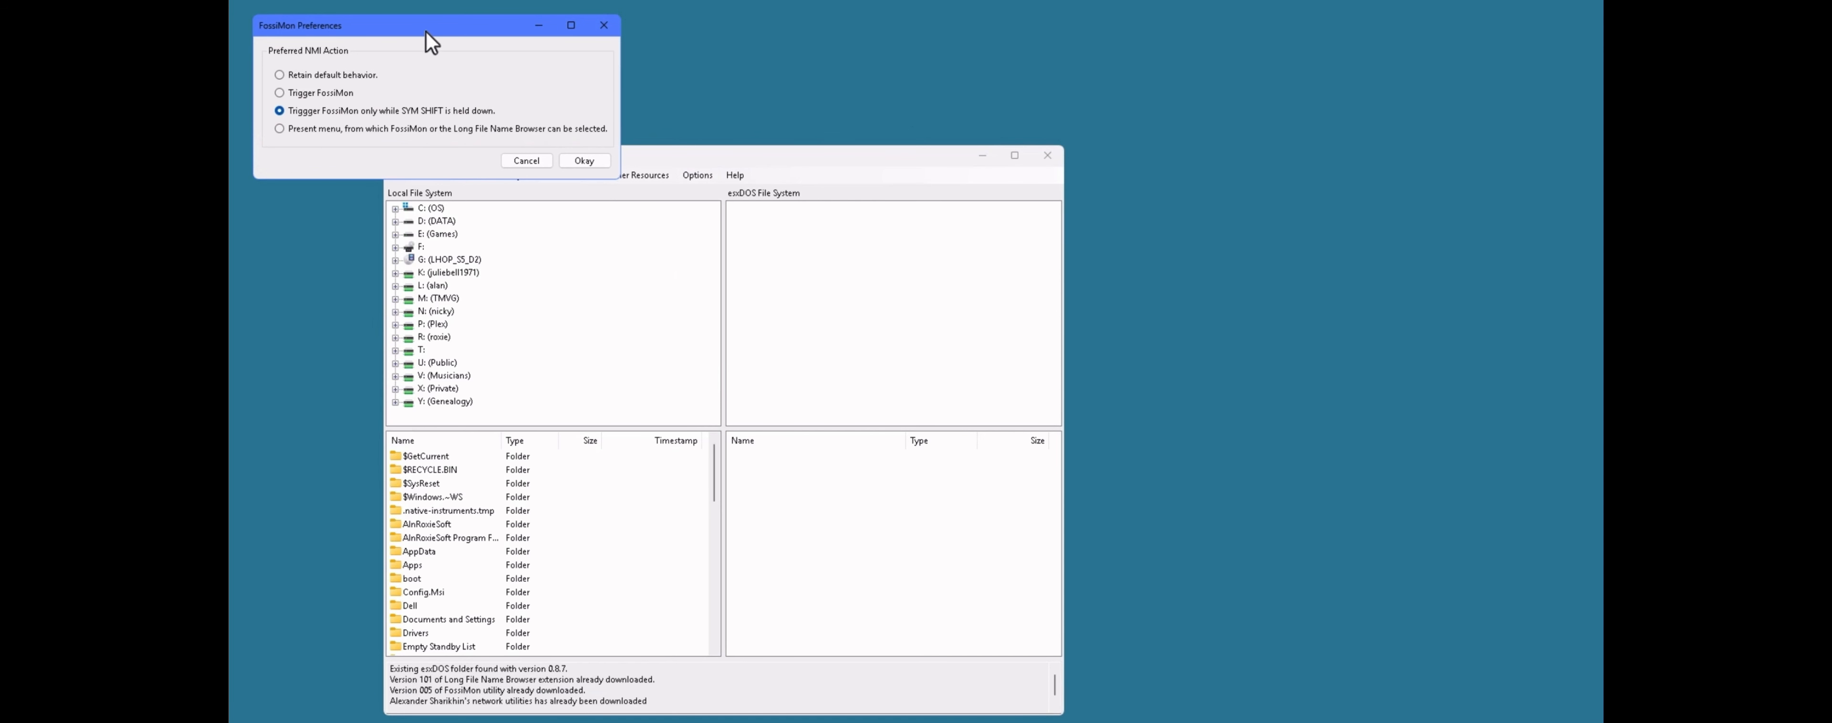
pyautogui.moveTo(427, 29); pyautogui.dragTo(744, 289)
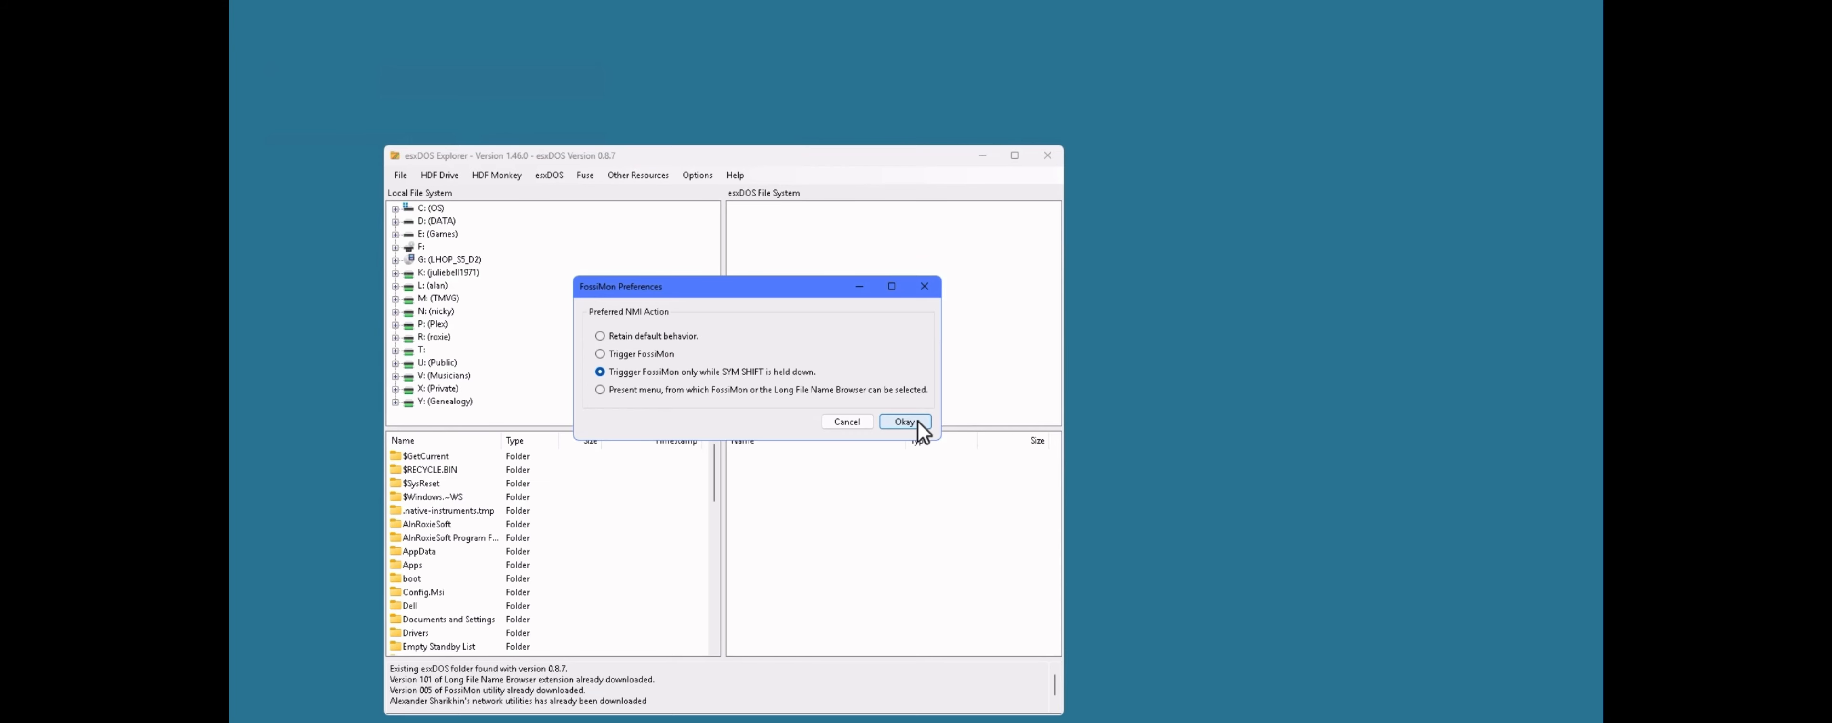
pyautogui.click(905, 422)
# Step: Download the latest esxDOS version into the local repository and dismiss the update notice
pyautogui.click(696, 176)
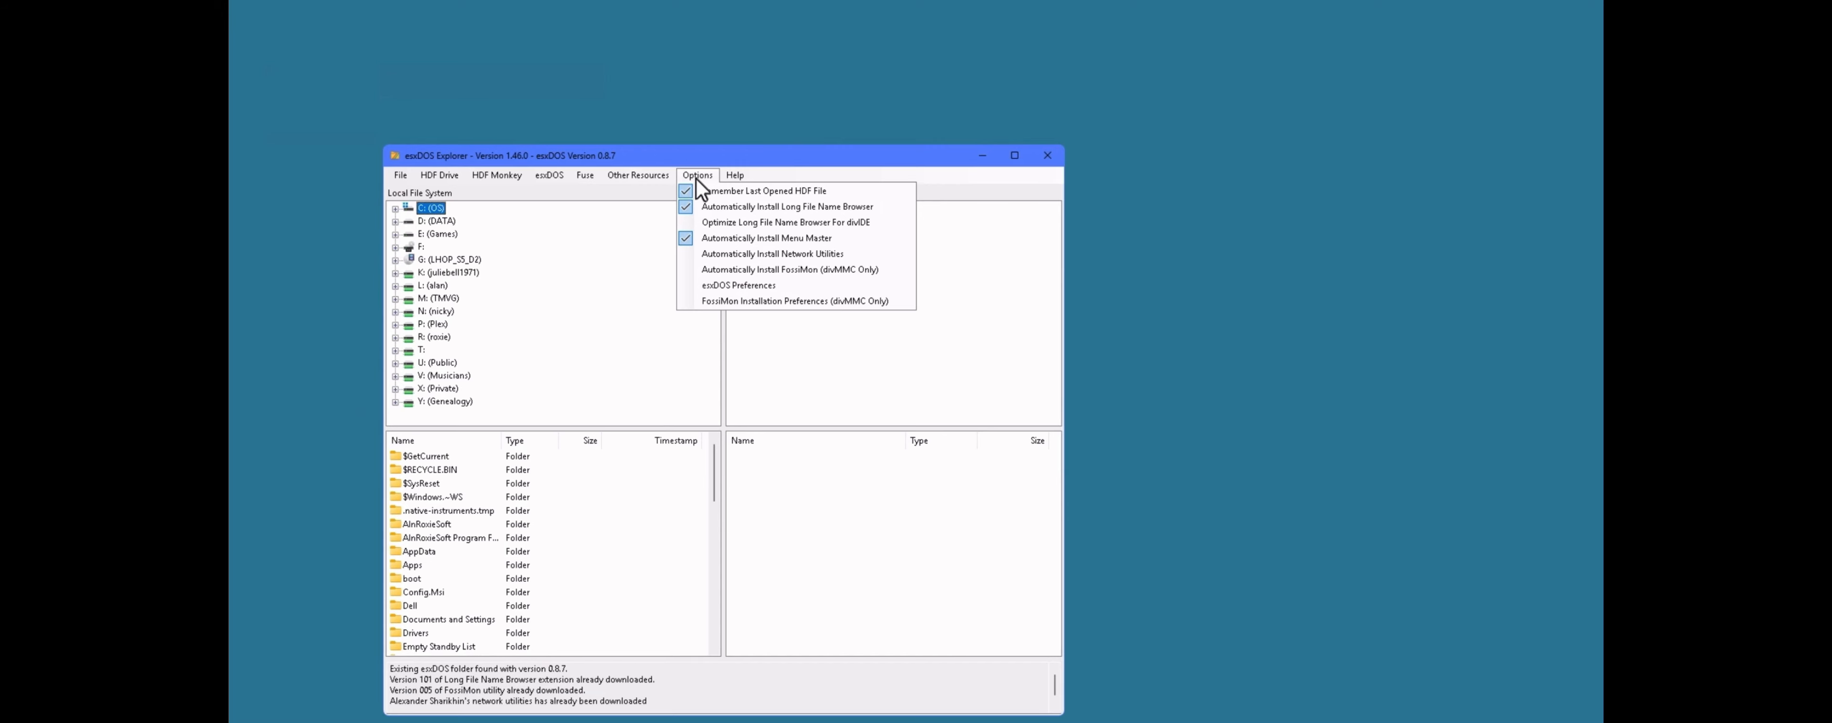
pyautogui.moveTo(499, 178)
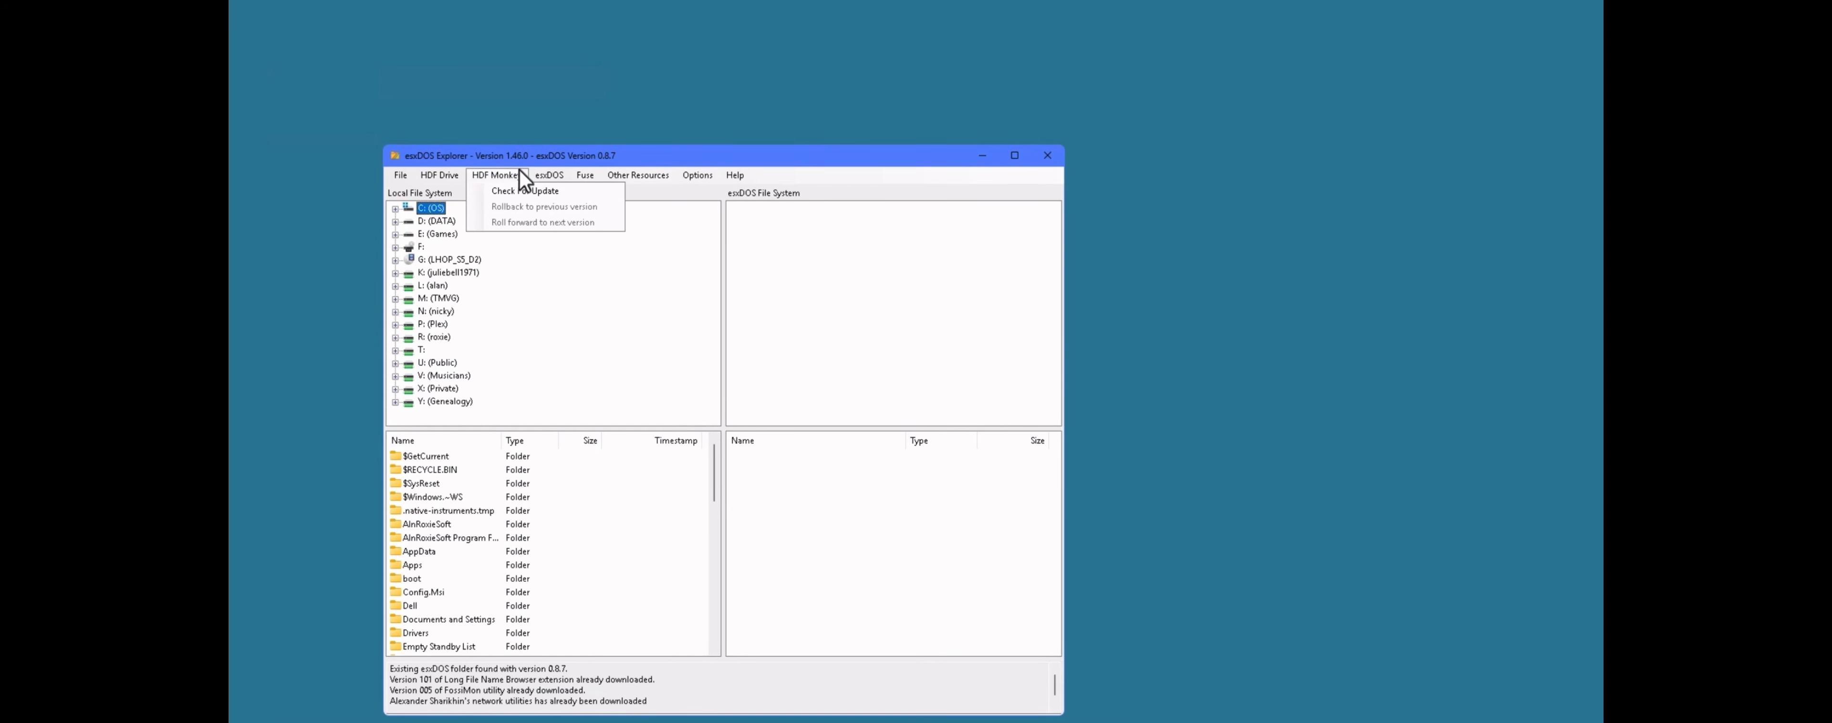
pyautogui.moveTo(701, 179)
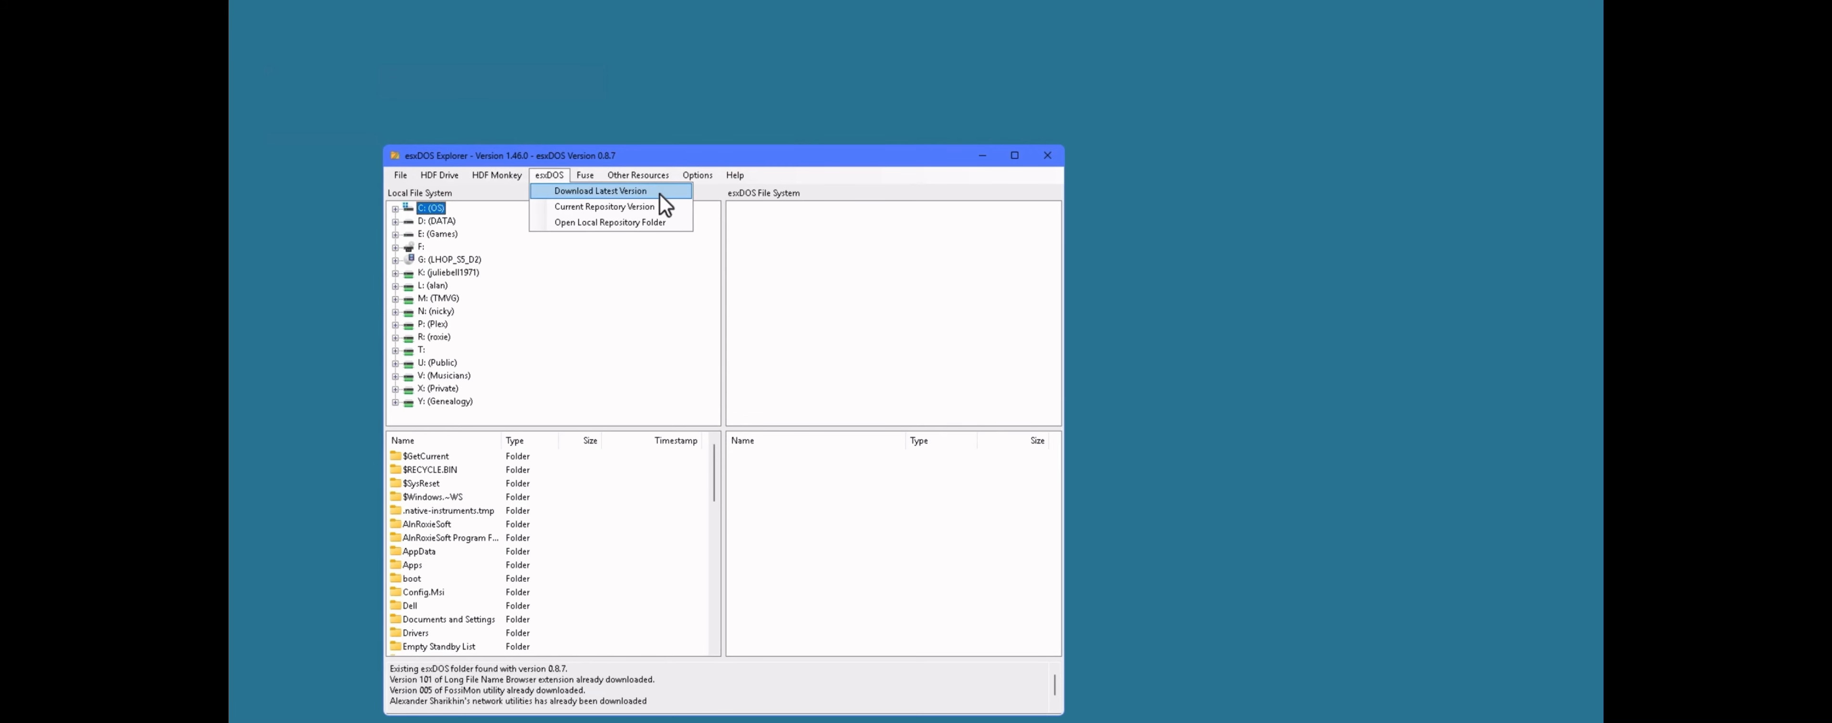
pyautogui.click(560, 193)
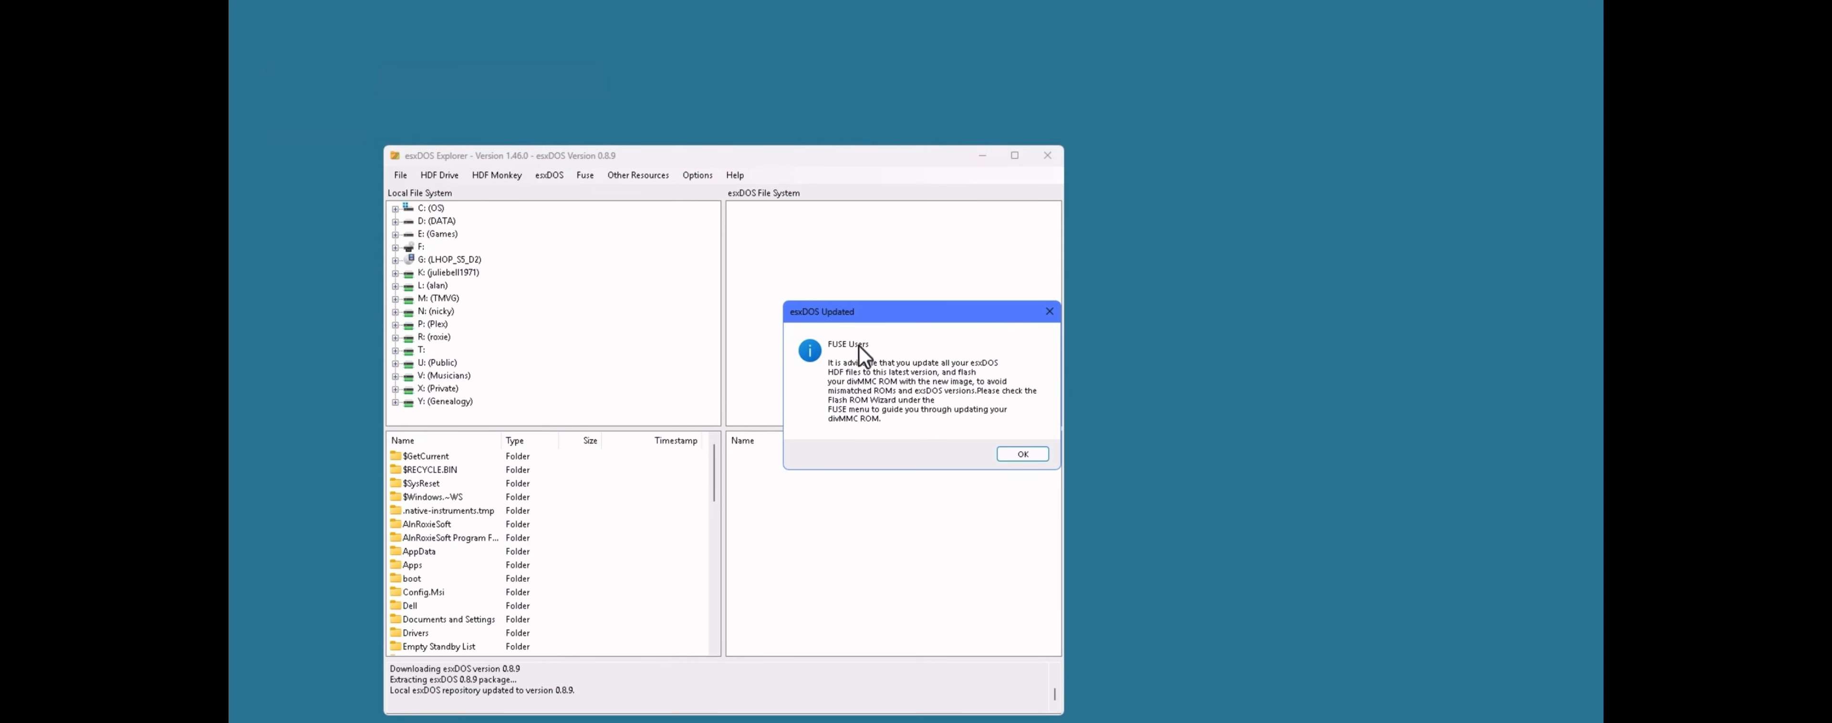
pyautogui.click(1040, 456)
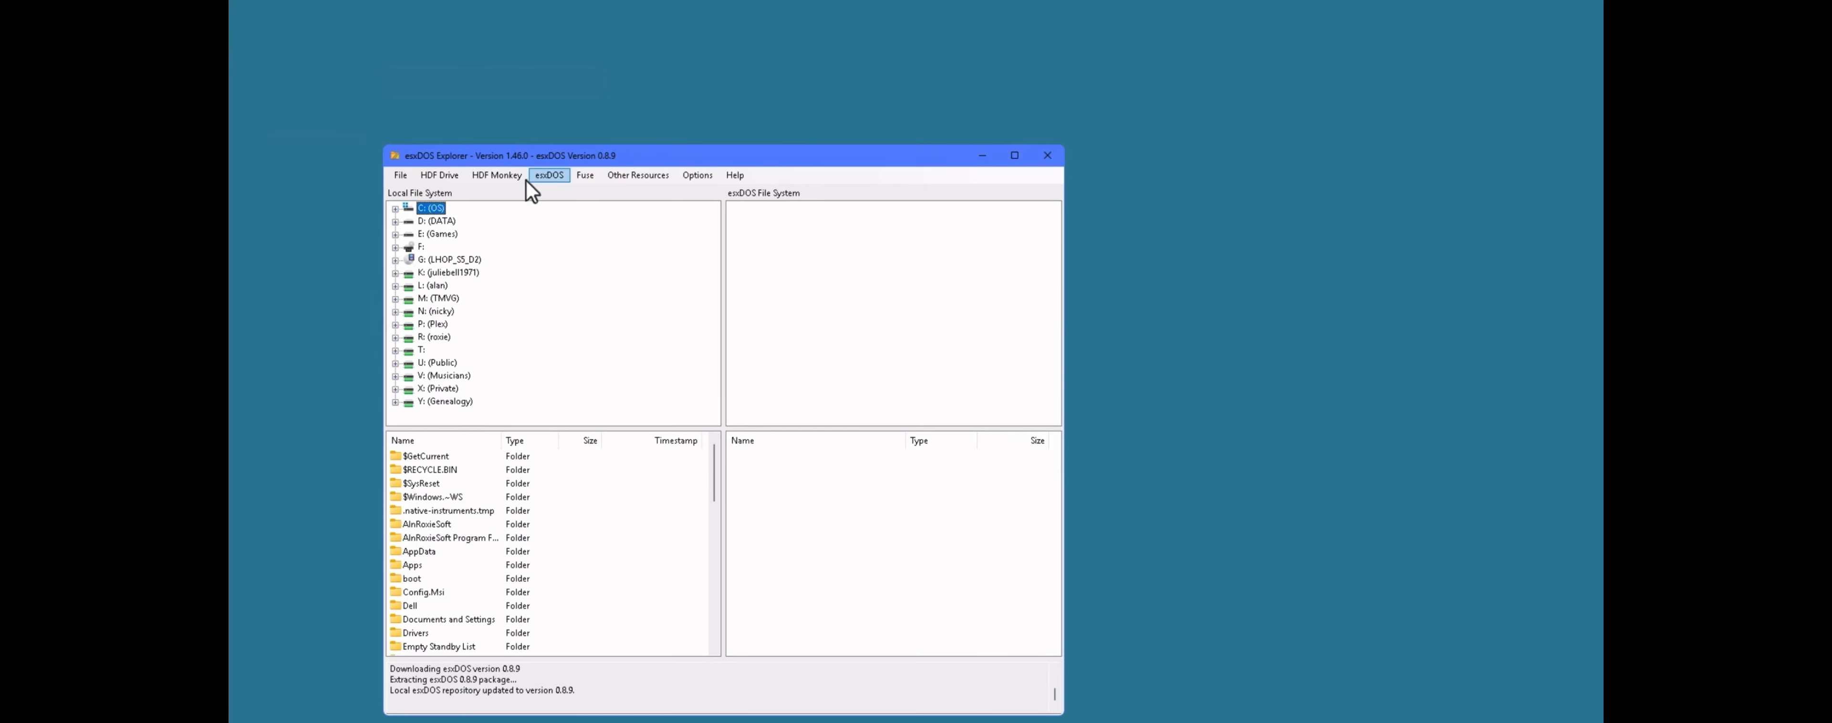
# Step: Start the Fuse esxDOS Setup Wizard and create and mount the virtual disk esxDOS.hdf
pyautogui.click(498, 177)
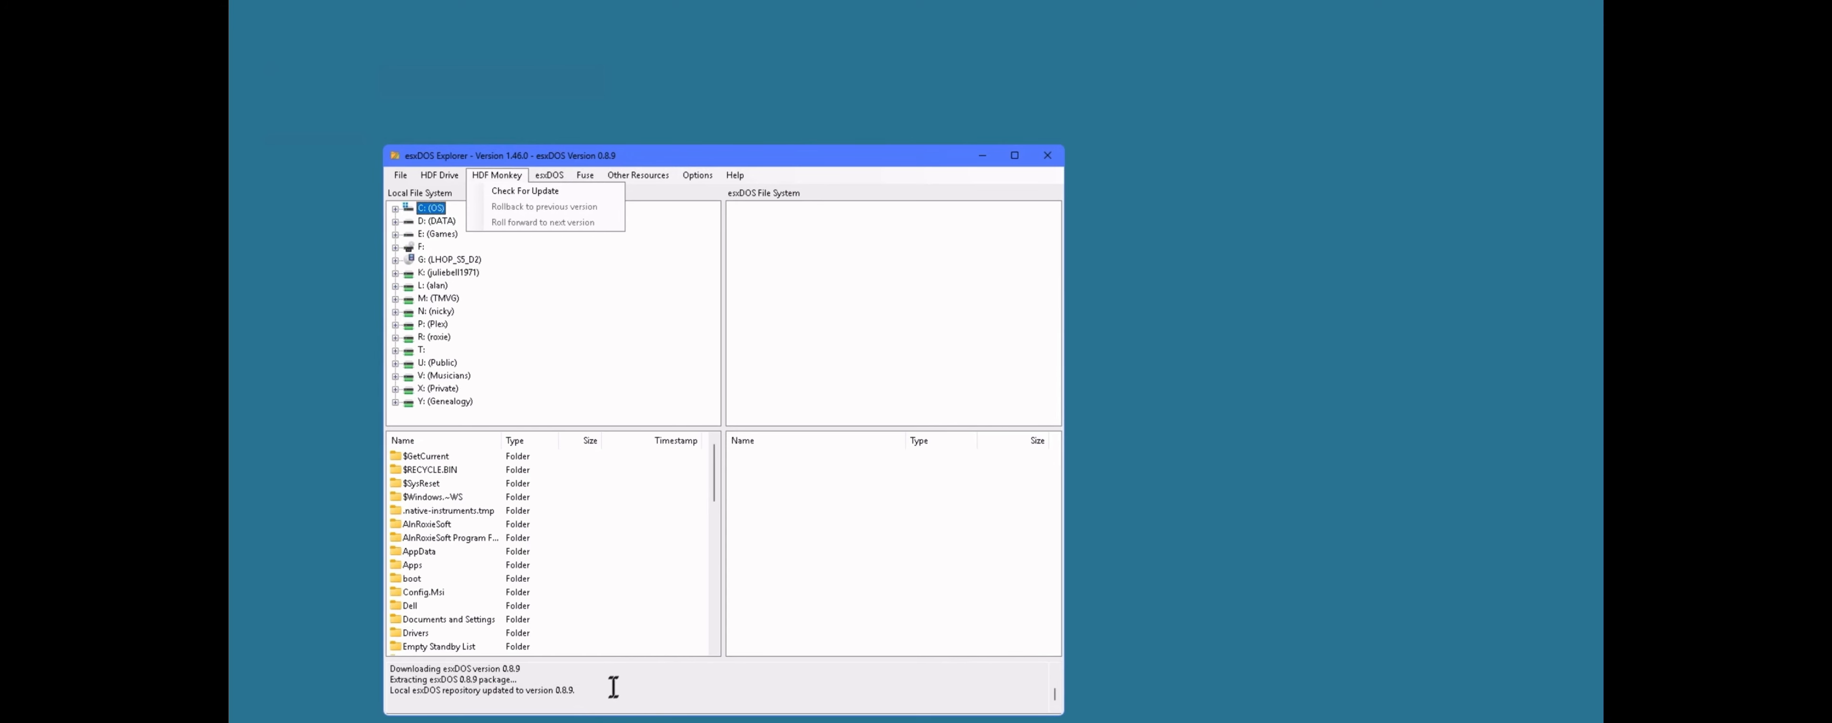
pyautogui.scroll(2, 616, 688)
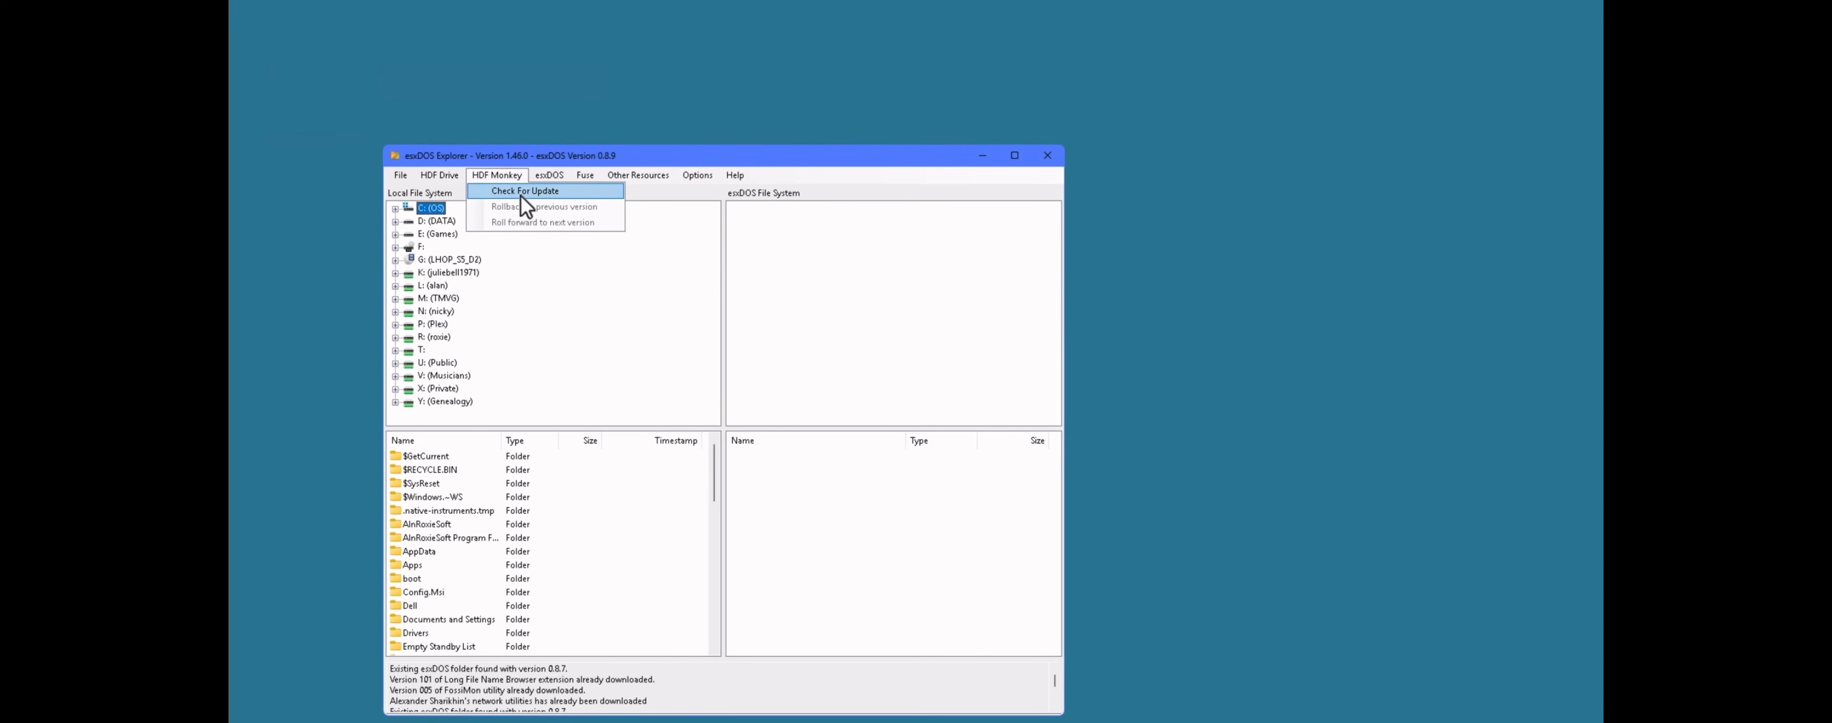
pyautogui.moveTo(586, 176)
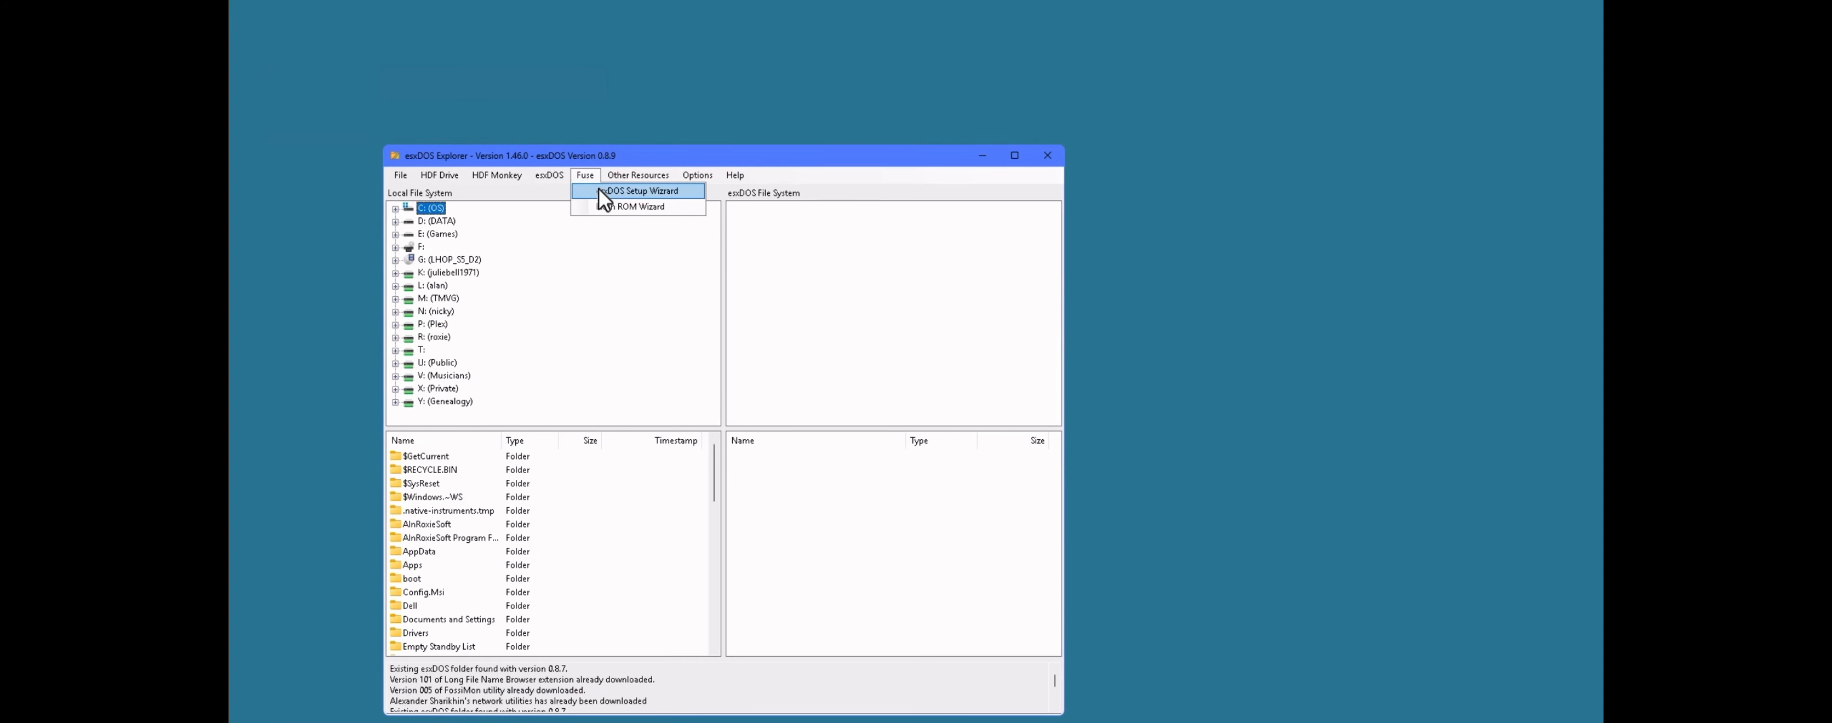
pyautogui.click(599, 189)
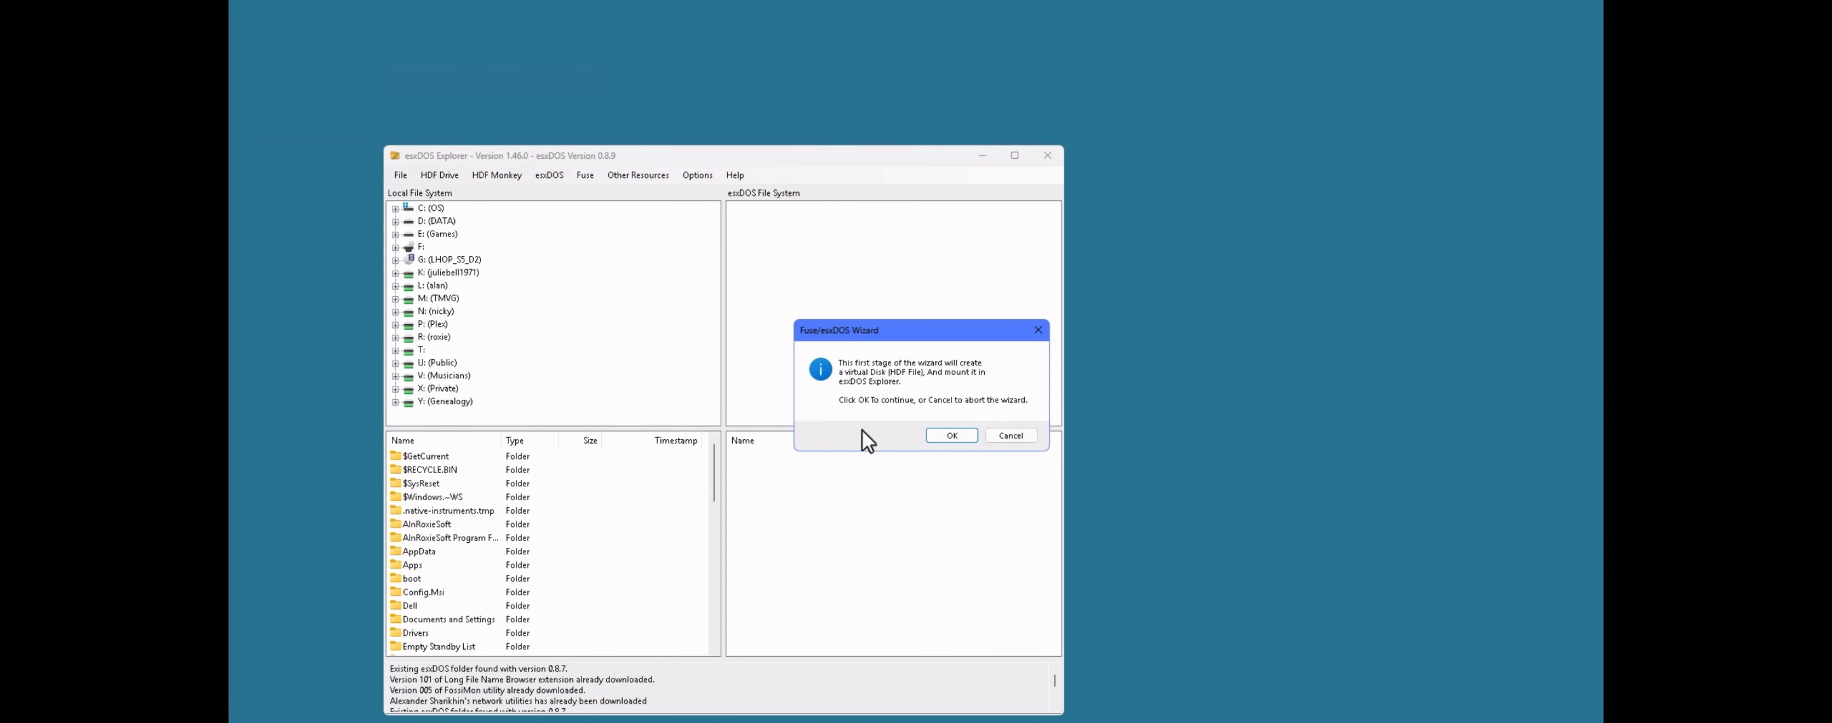
pyautogui.click(954, 436)
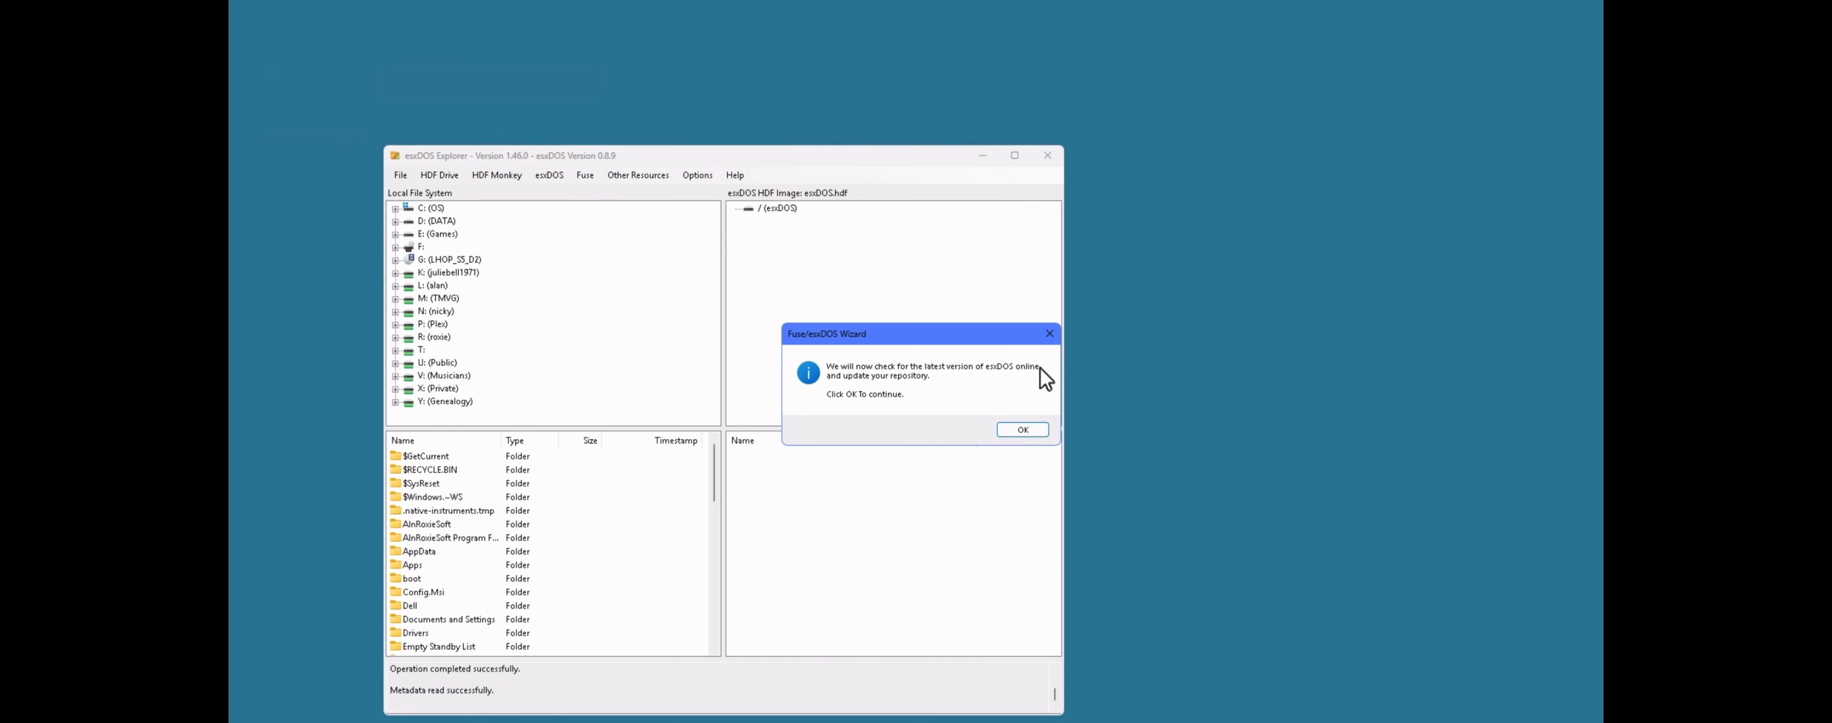
# Step: Let the wizard check for the latest esxDOS version and install it from the local repository onto the virtual disk
pyautogui.click(1023, 431)
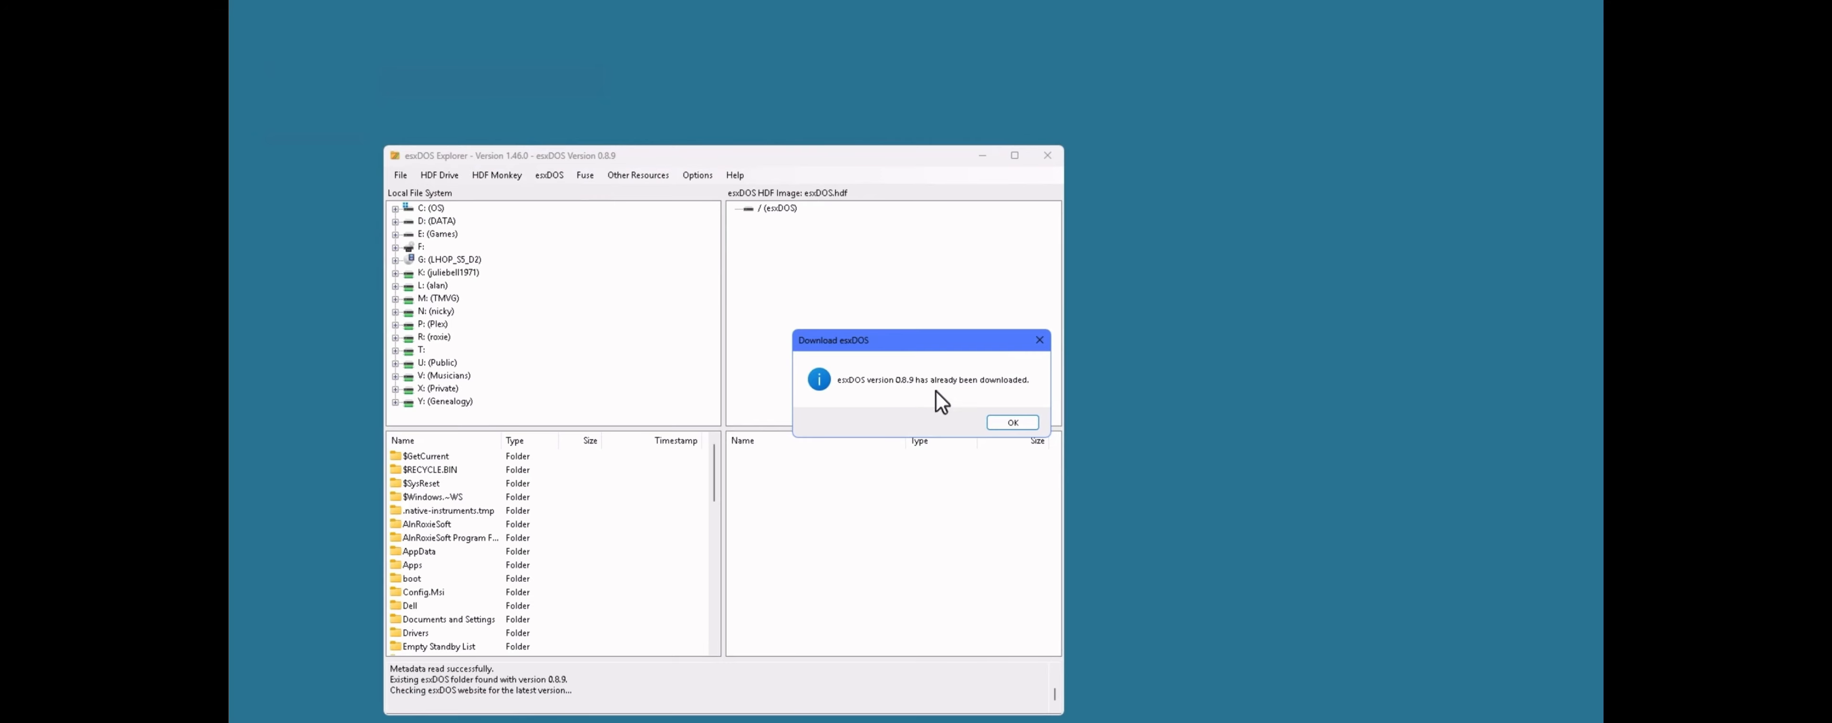
pyautogui.click(1014, 423)
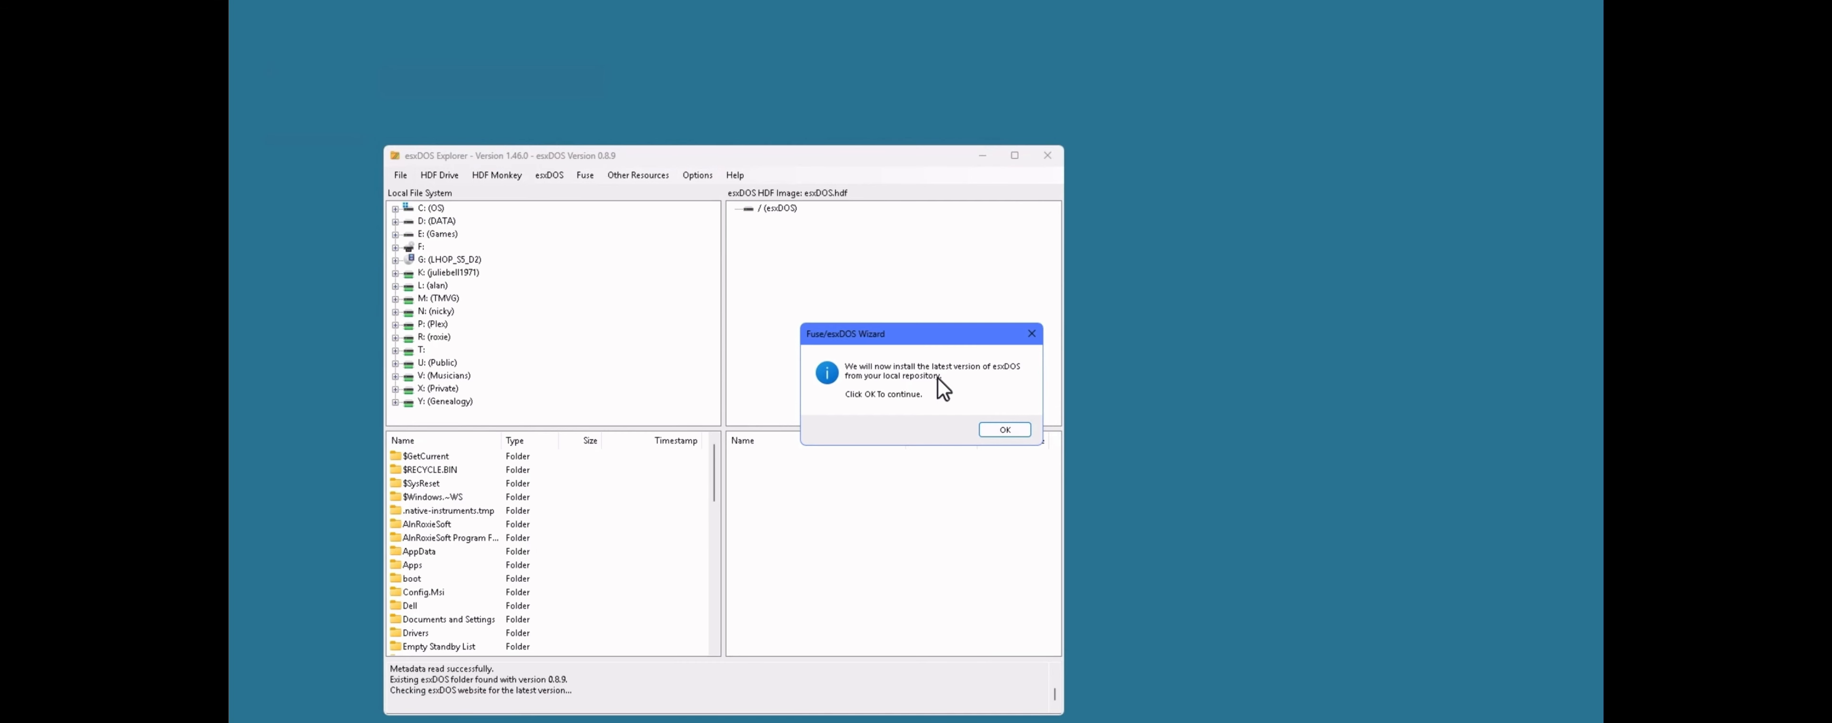
pyautogui.click(1003, 430)
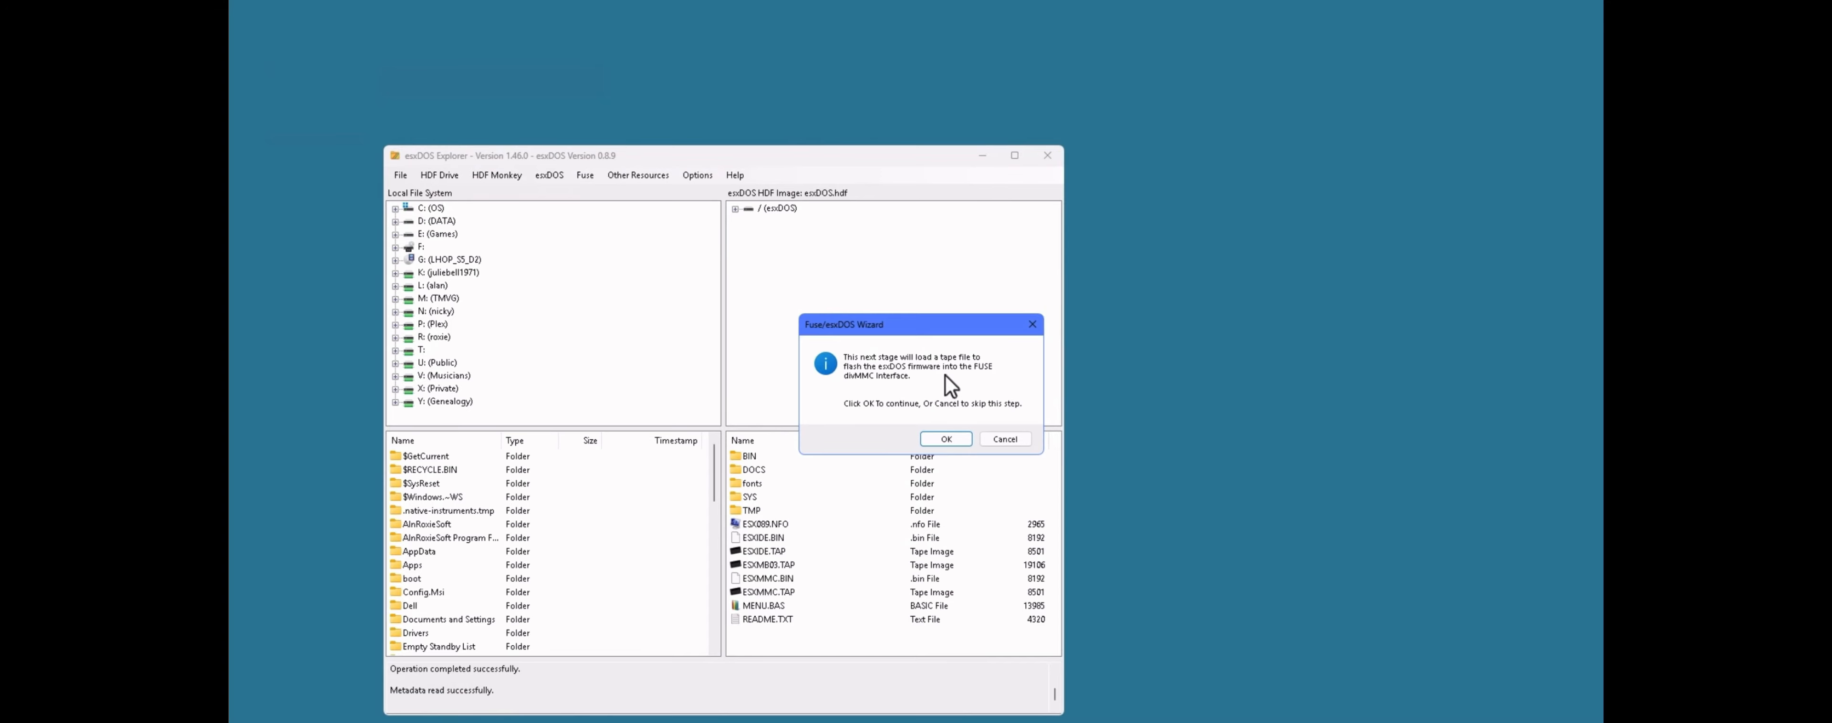
# Step: Load the firmware flashing tape in Fuse, shrink its window and place it beside esxDOS Explorer, keeping the wizard instructions readable
pyautogui.click(945, 439)
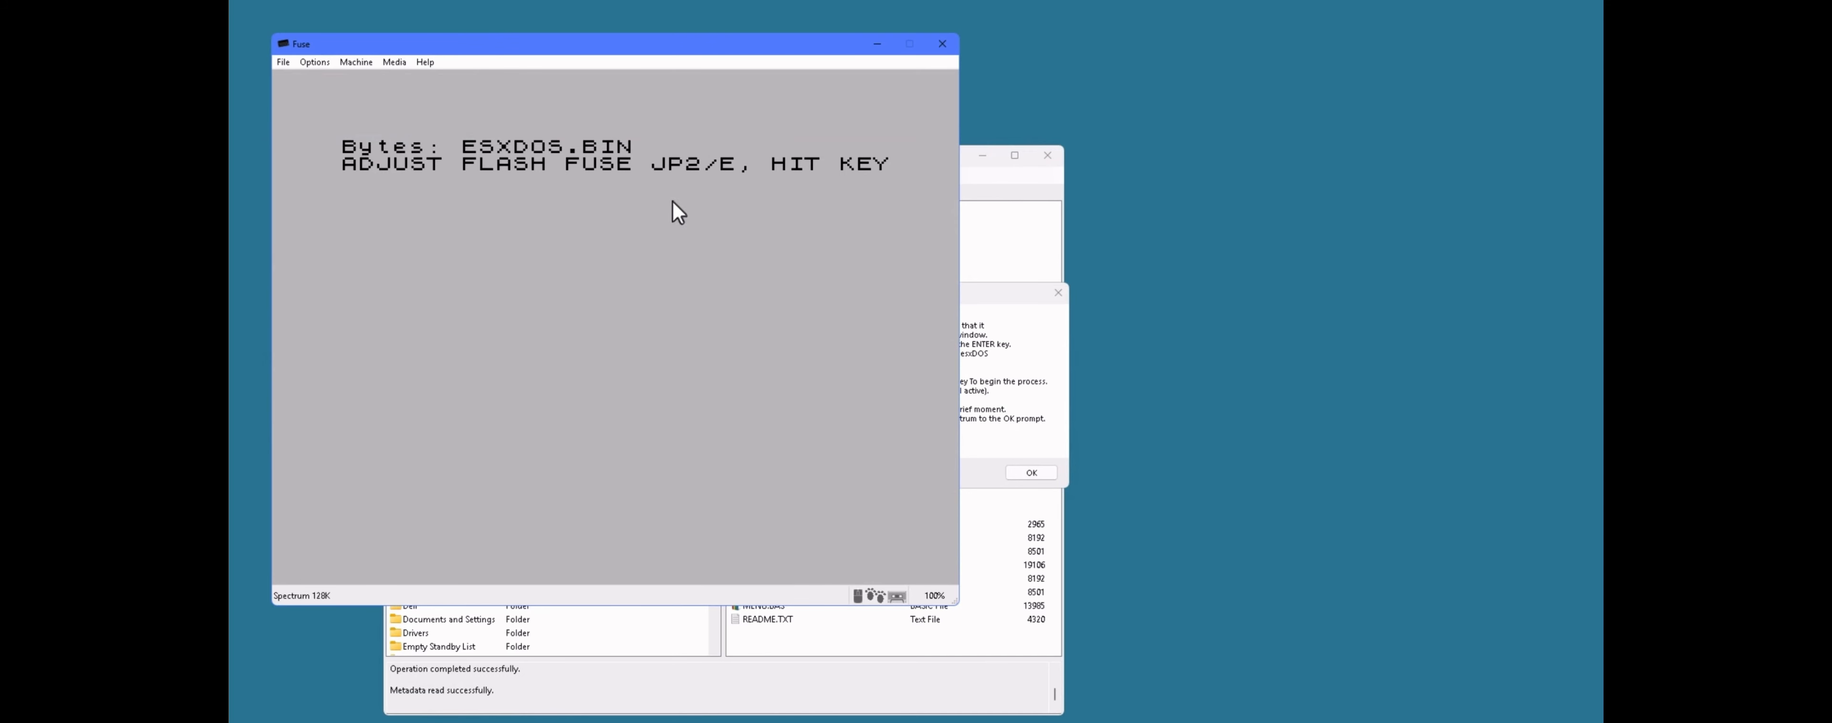
pyautogui.moveTo(462, 54); pyautogui.dragTo(1082, 90)
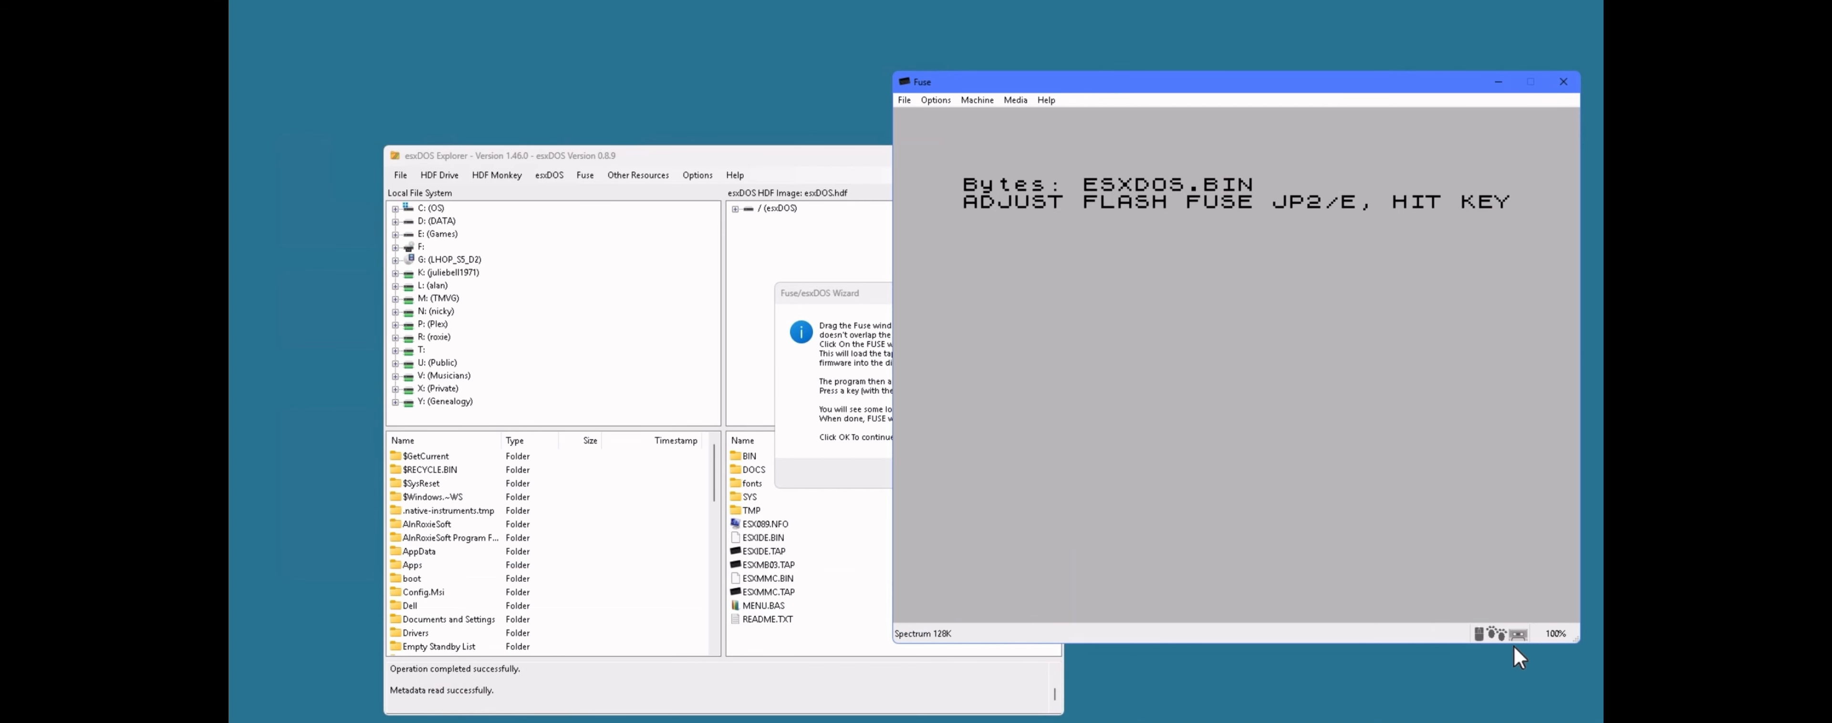
pyautogui.moveTo(1575, 647); pyautogui.dragTo(1347, 470)
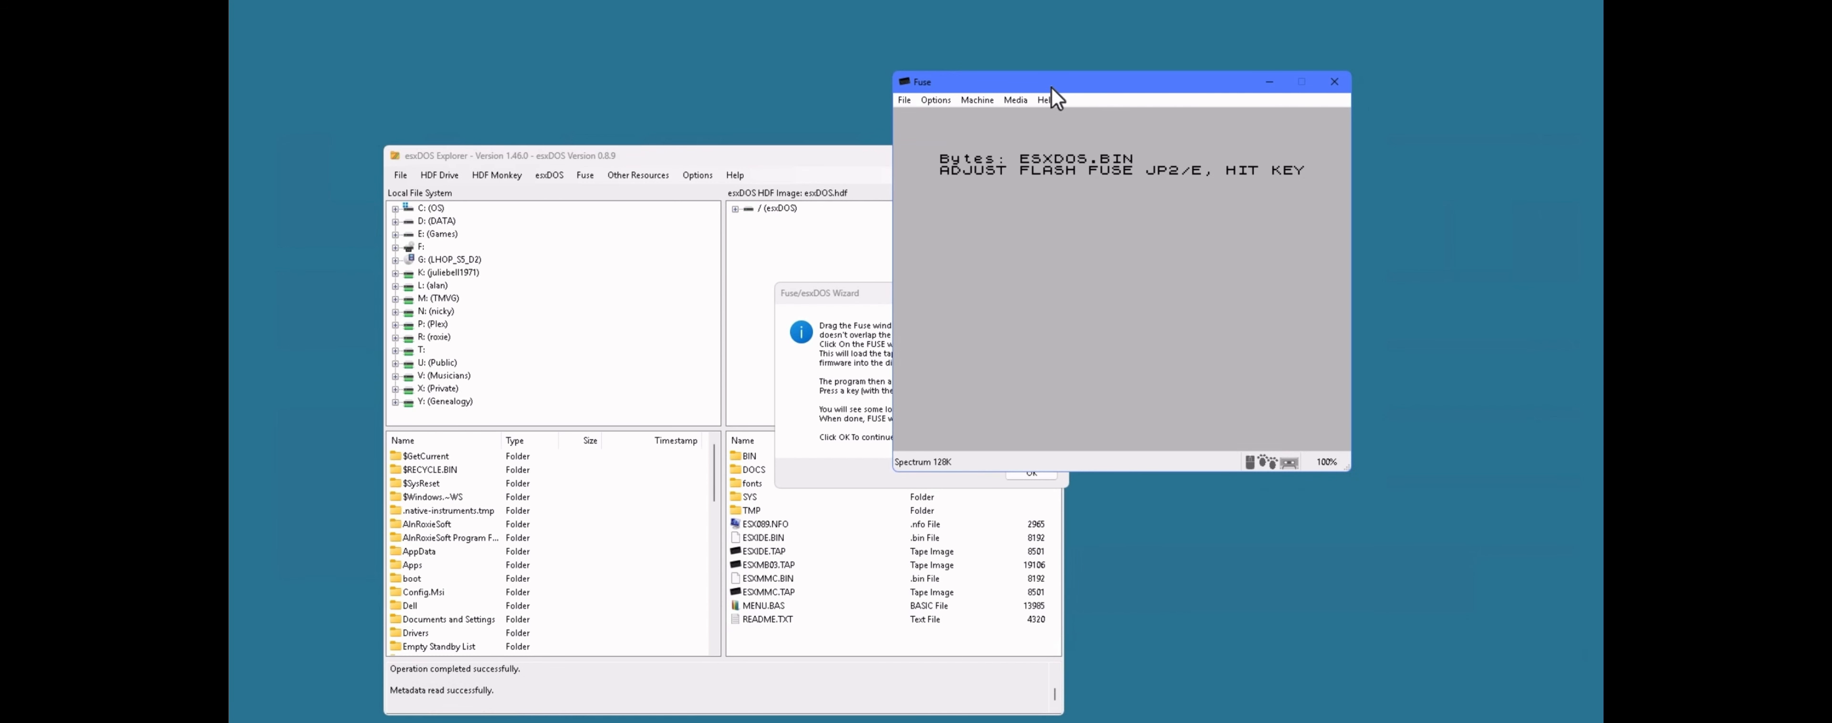
pyautogui.moveTo(1048, 82); pyautogui.dragTo(1274, 181)
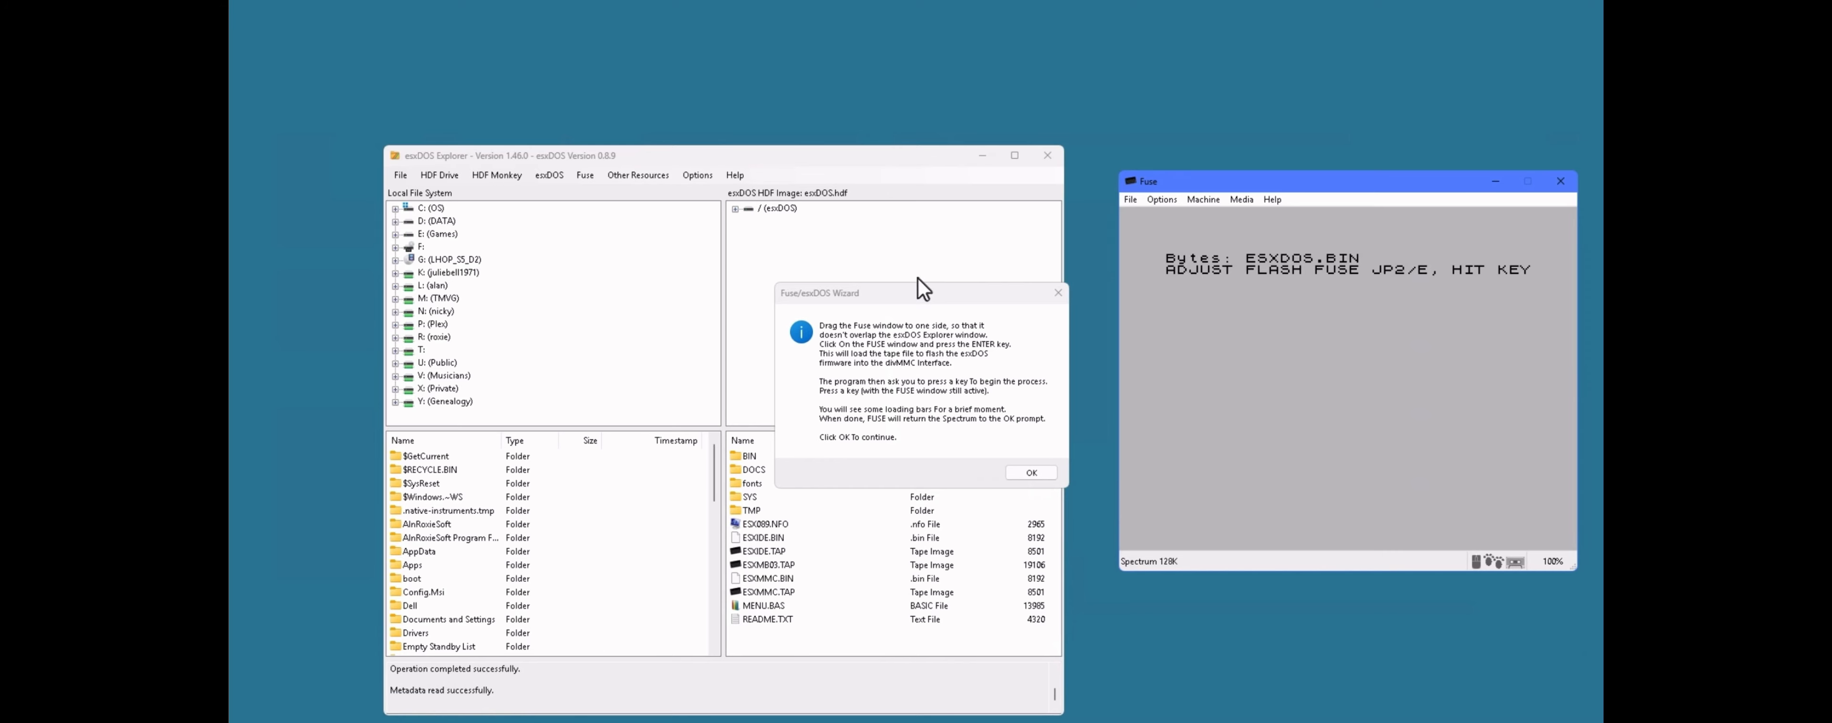
pyautogui.click(899, 299)
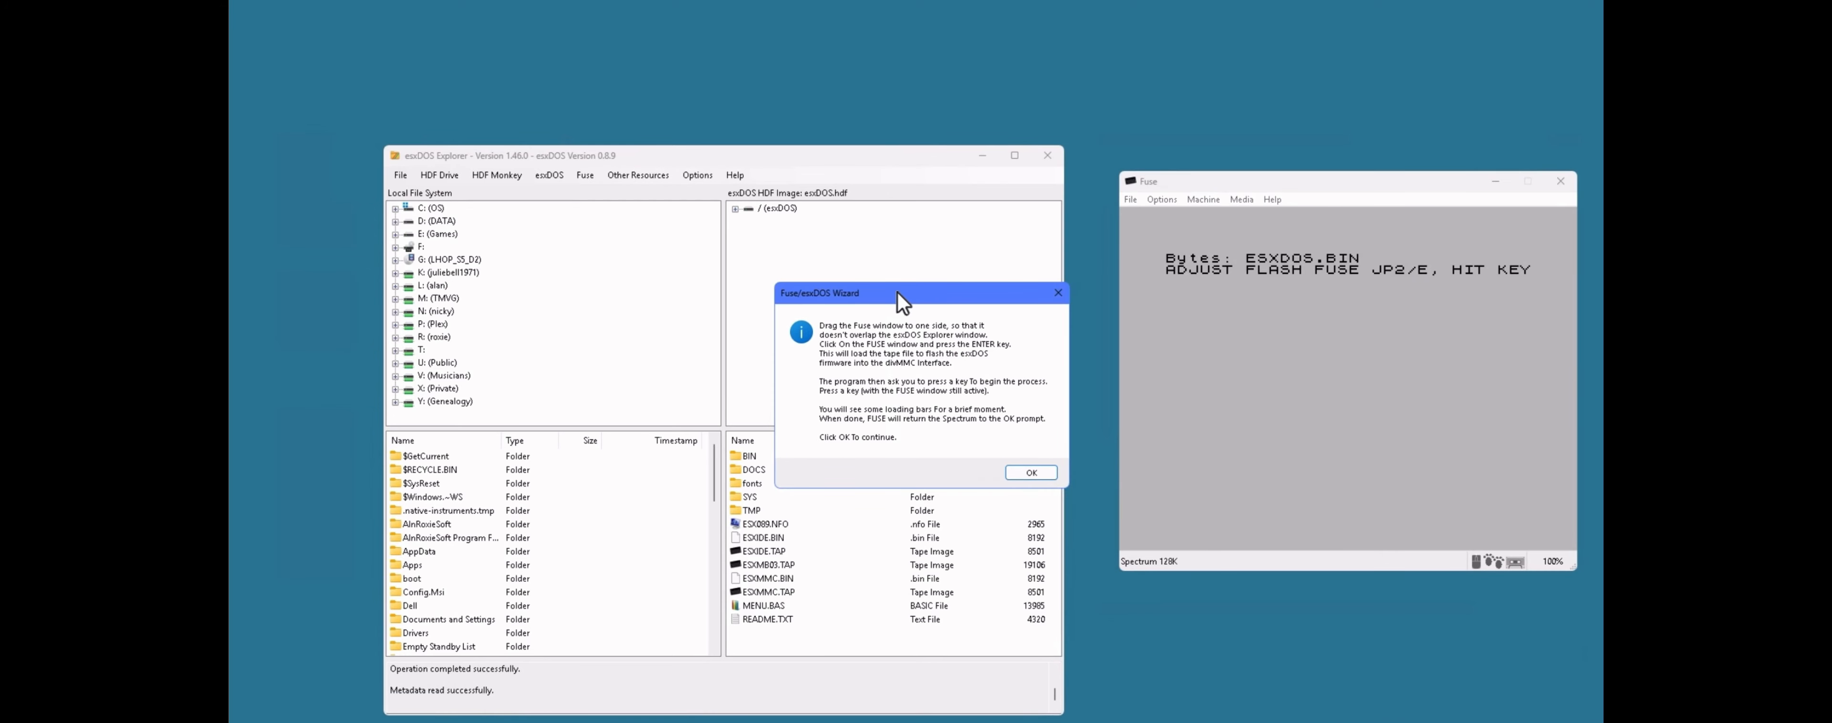
pyautogui.moveTo(896, 288); pyautogui.dragTo(859, 265)
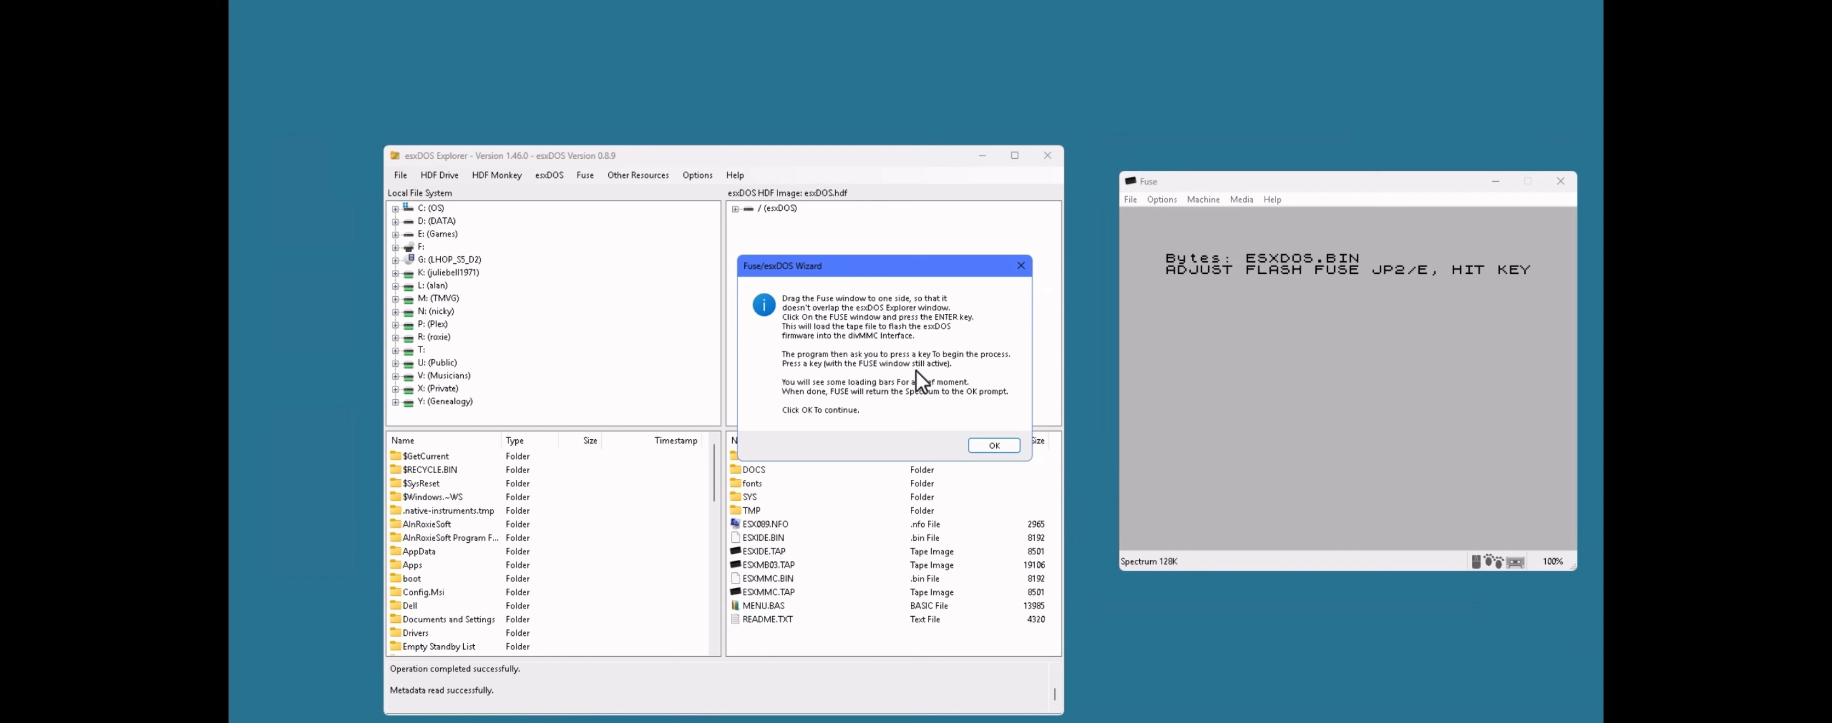
# Step: Flash the esxDOS firmware into the divMMC interface in Fuse and continue the wizard to the write-protection stage
pyautogui.click(1380, 315)
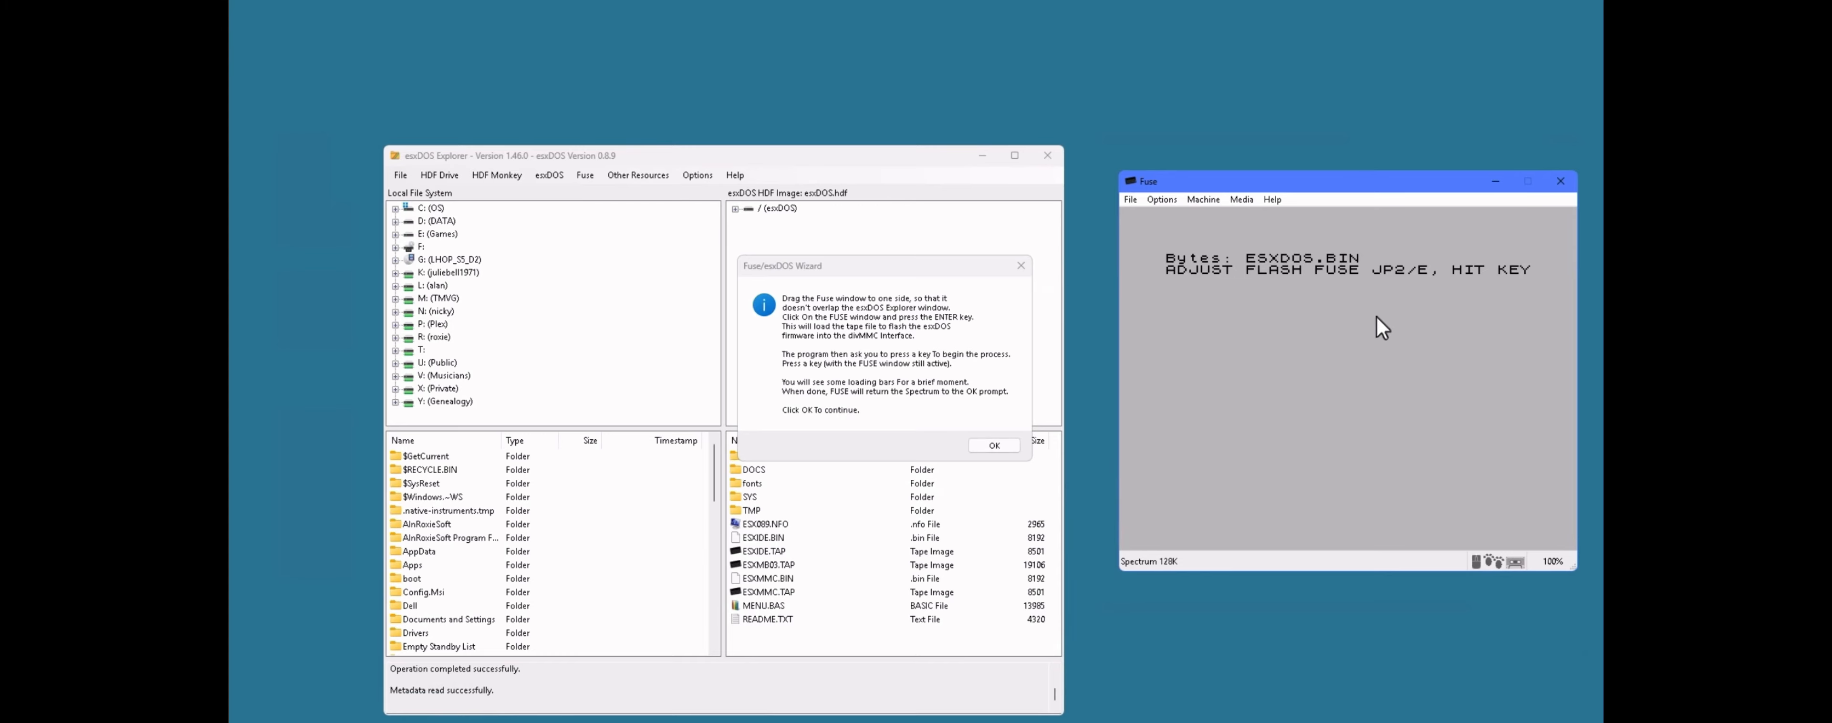
pyautogui.press('Return')
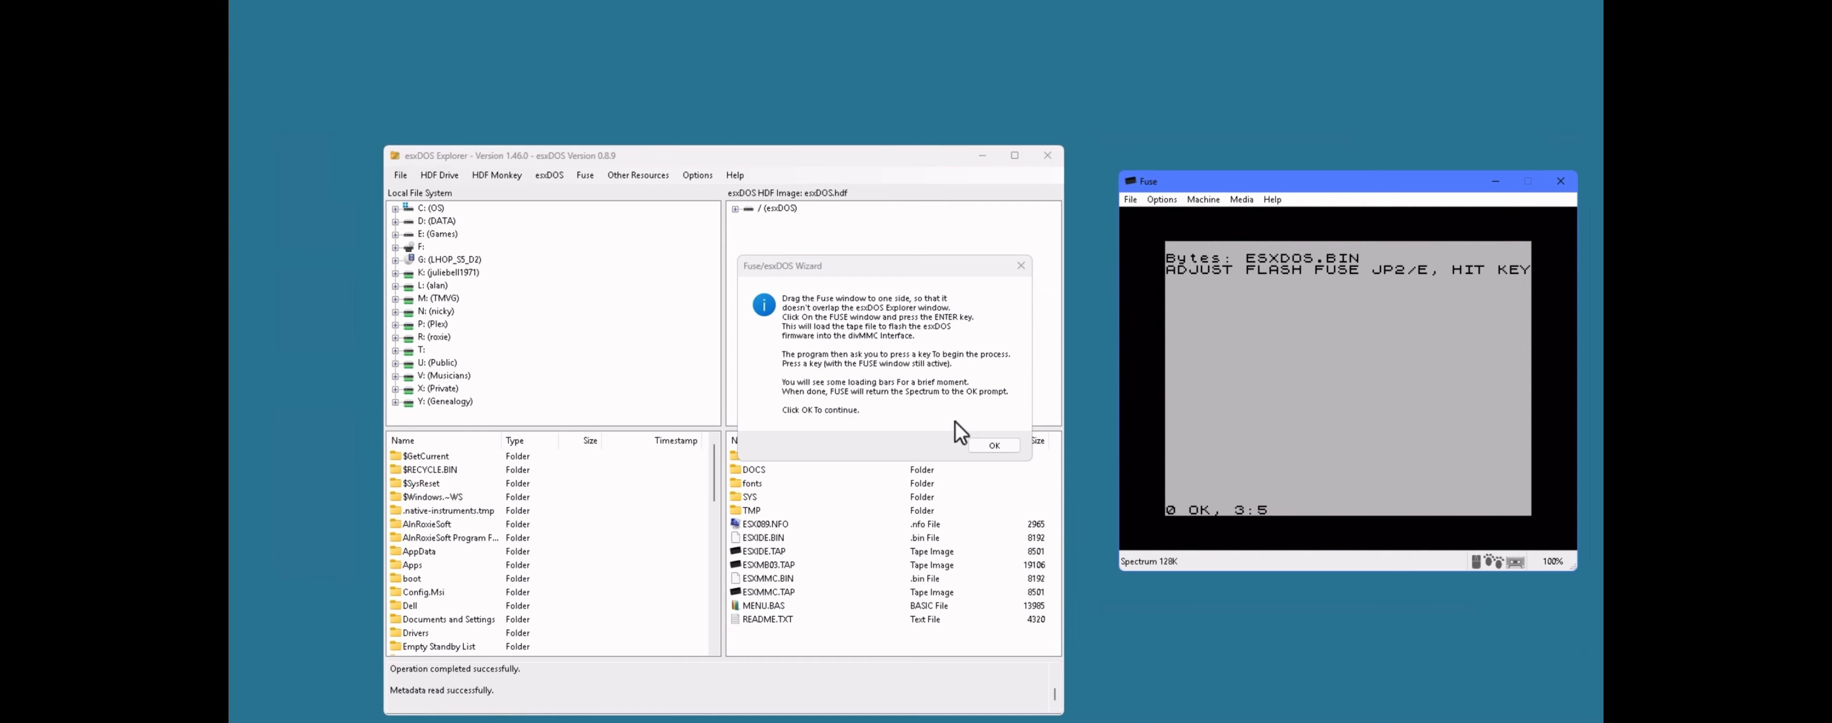
pyautogui.click(994, 447)
pyautogui.moveTo(908, 326); pyautogui.dragTo(821, 302)
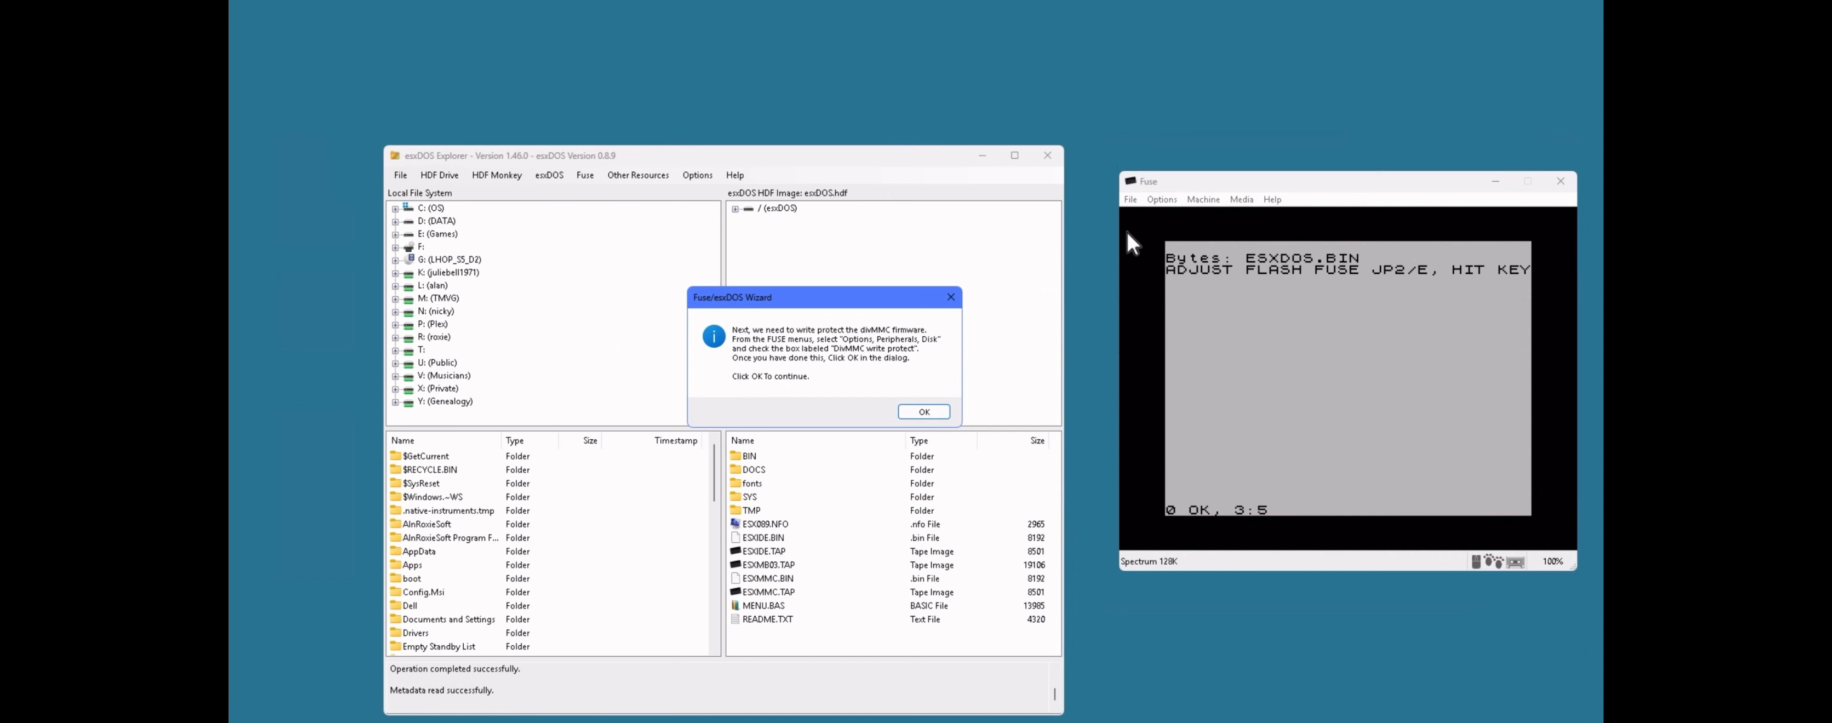
# Step: Enable DivMMC write protect in Fuse's disk peripheral options and advance the wizard to the boot-up snapshot preparations
pyautogui.click(1163, 205)
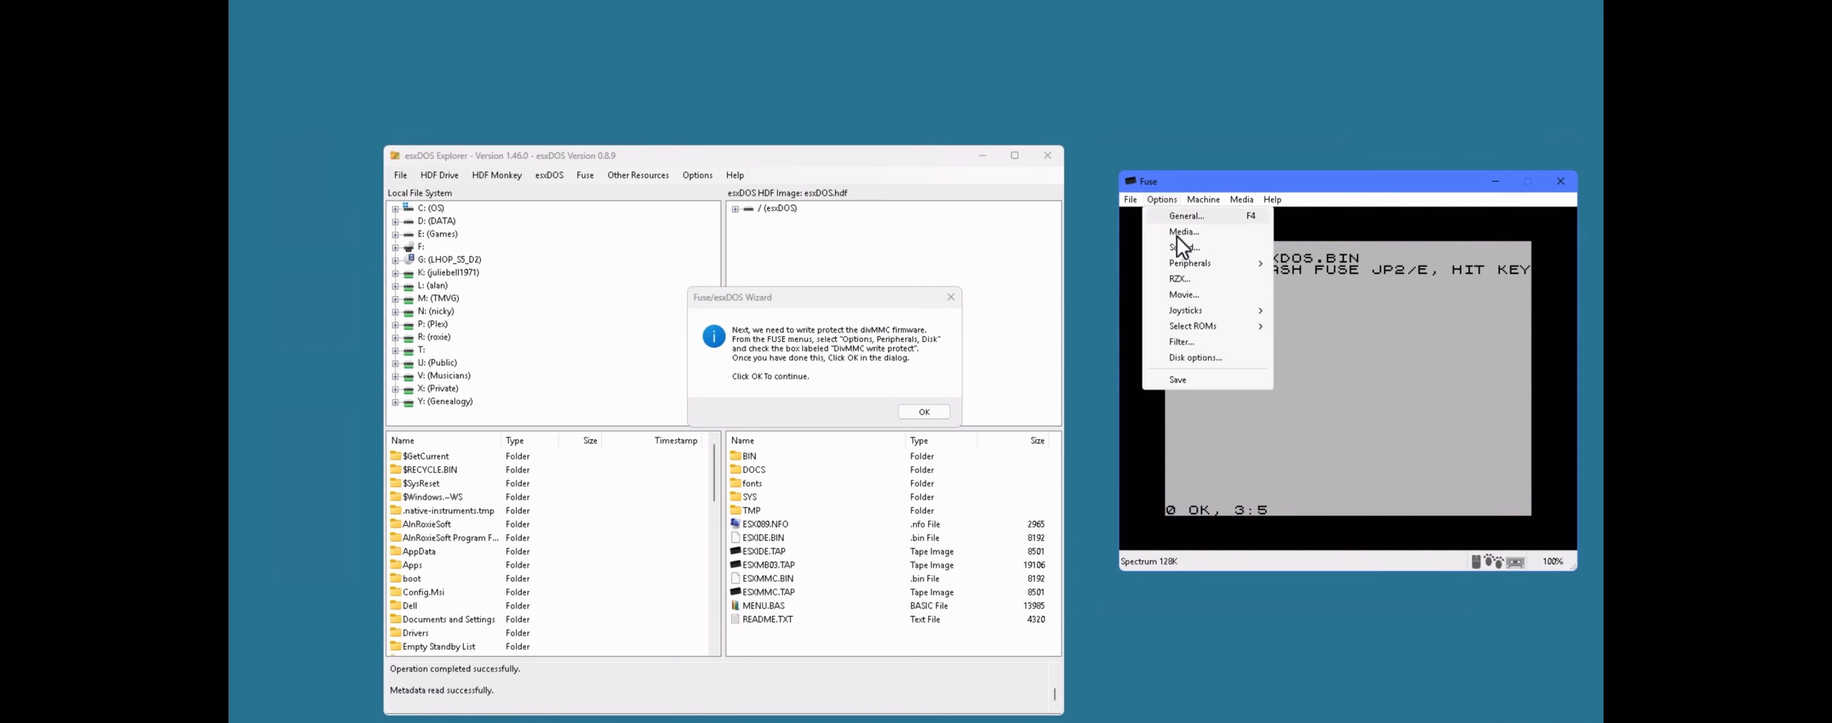
pyautogui.moveTo(1191, 265)
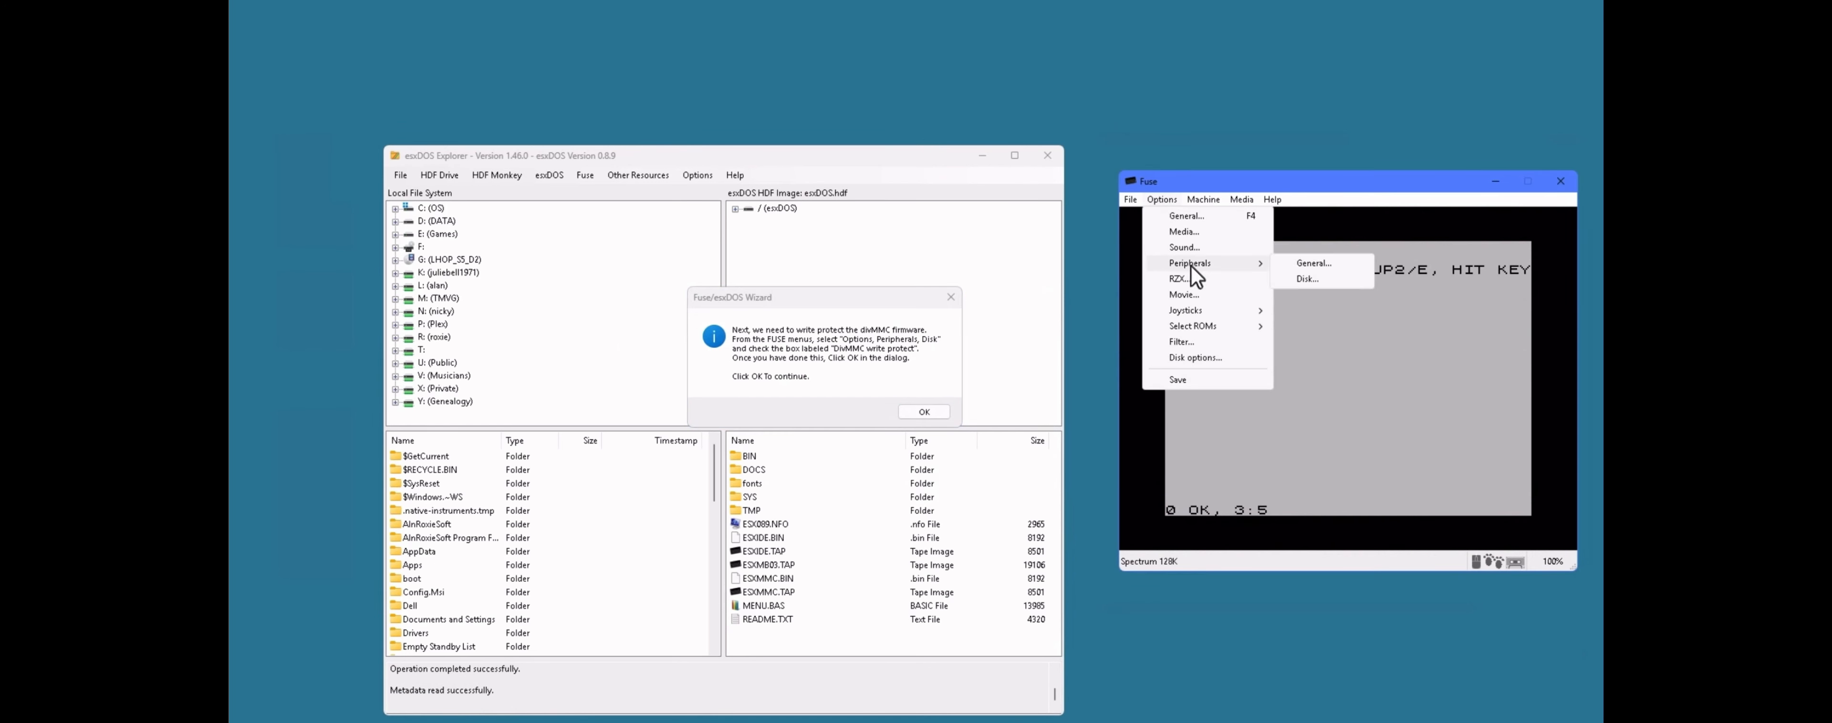
pyautogui.click(1323, 276)
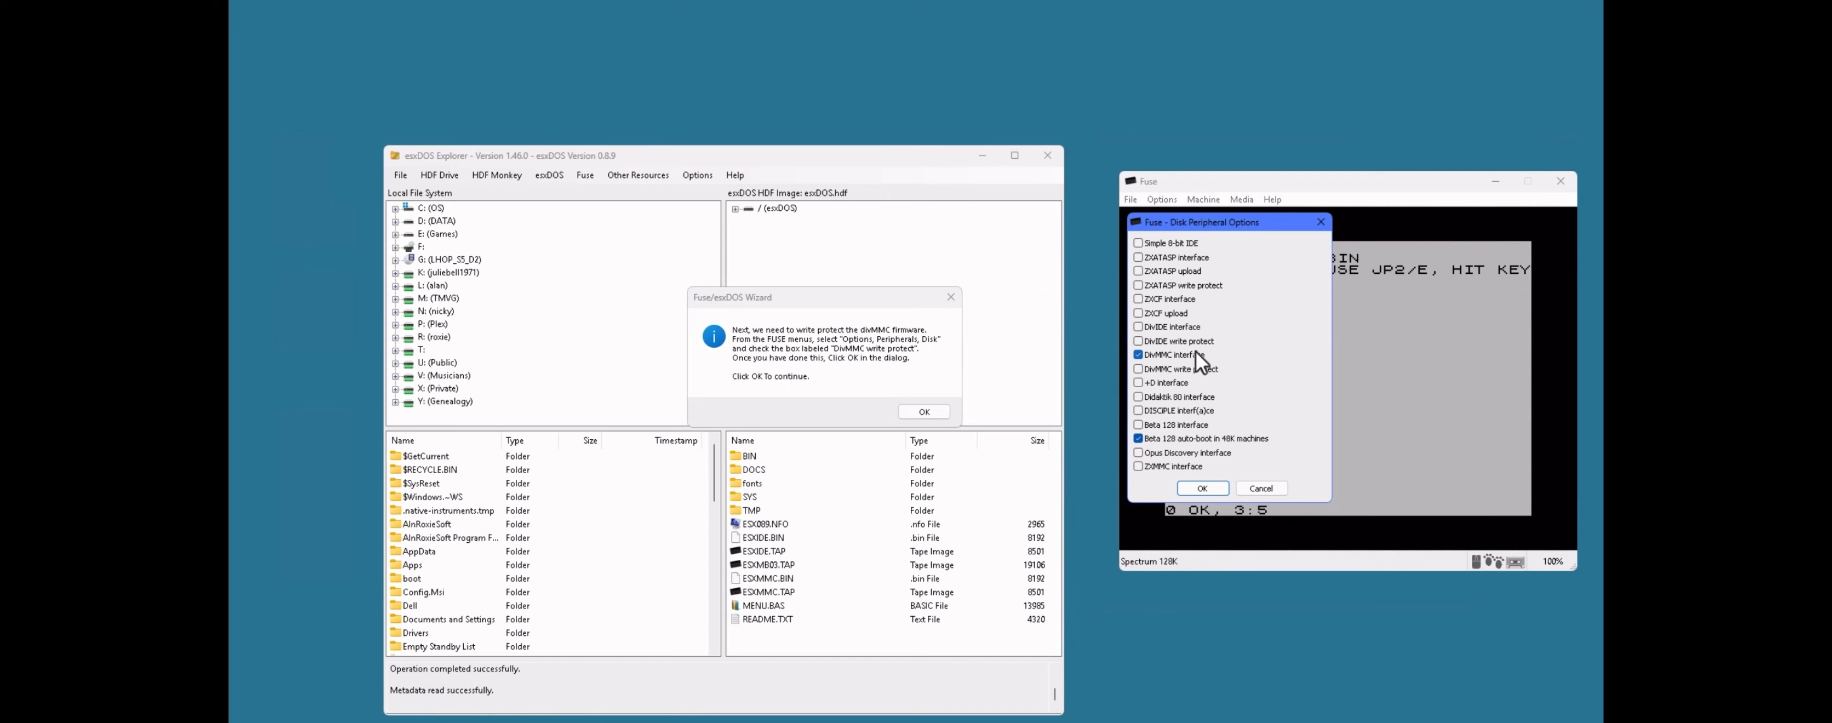
pyautogui.click(1202, 487)
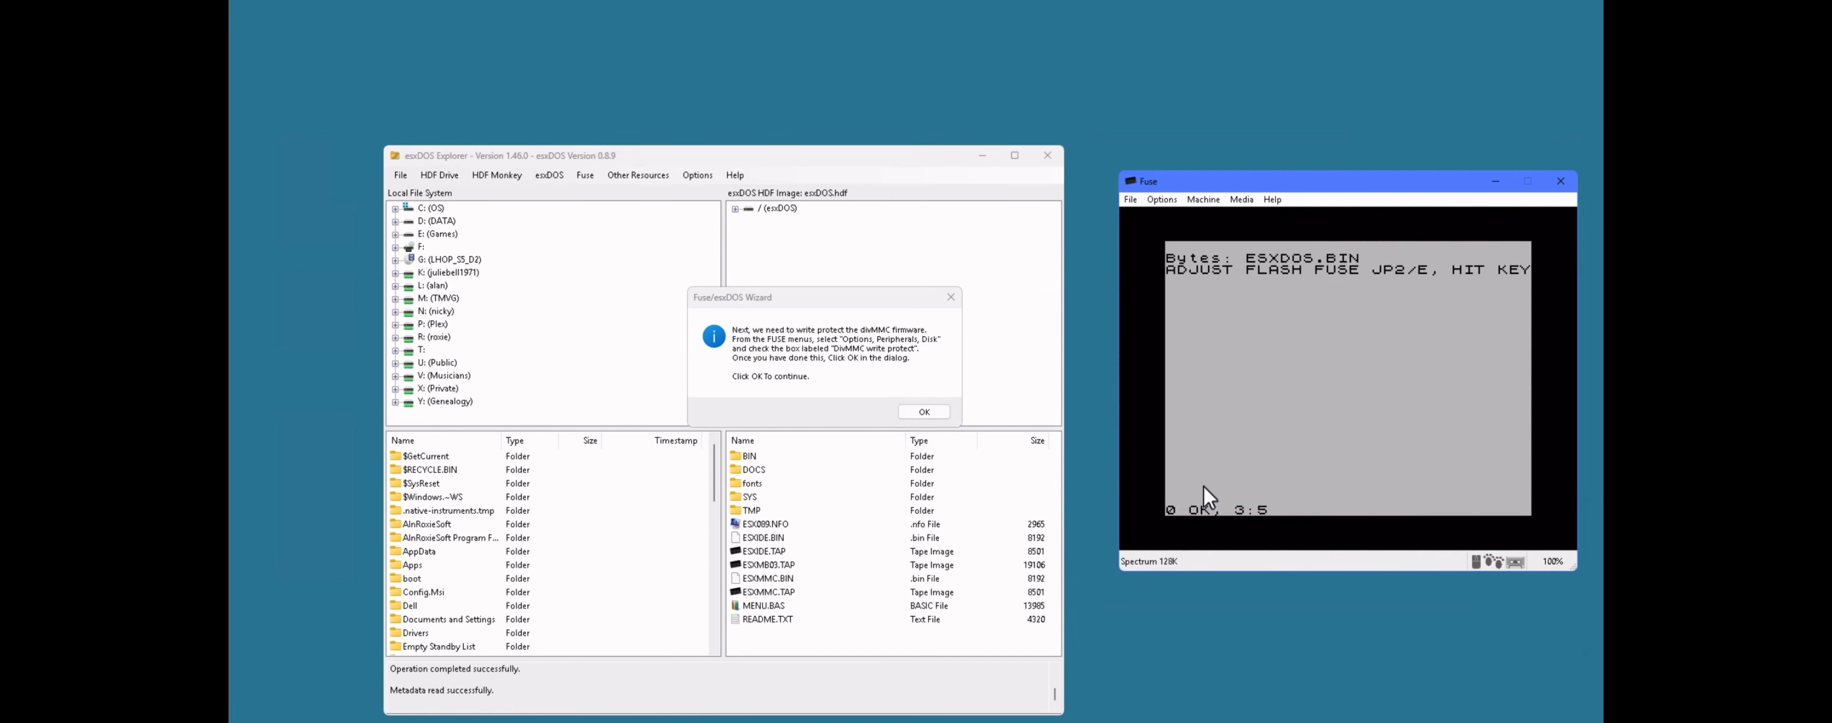
pyautogui.click(919, 411)
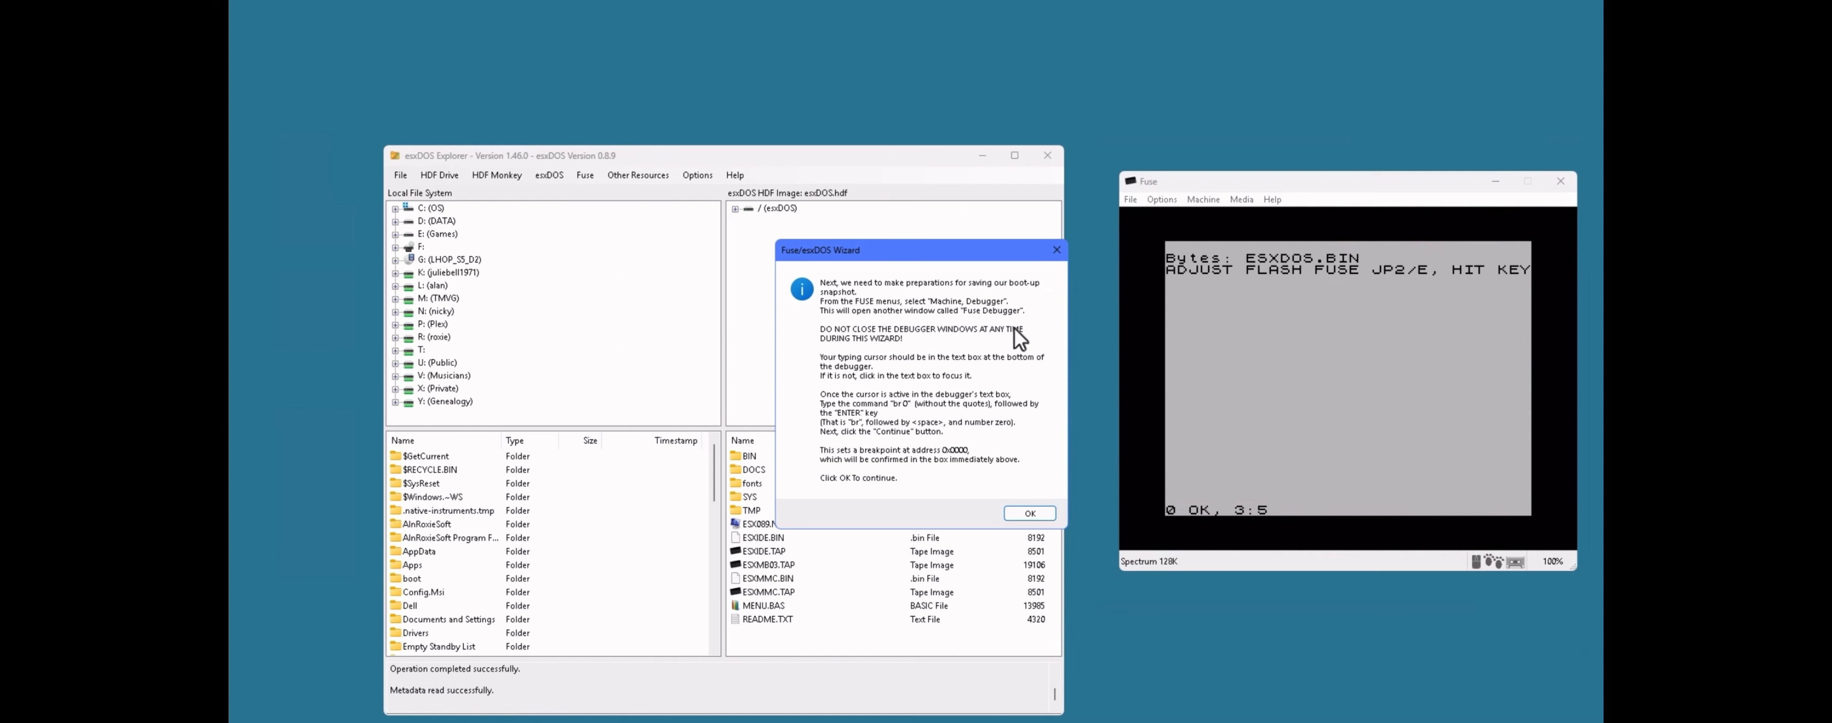
# Step: Set a breakpoint with "br 0" in Fuse's debugger, continue execution with the debugger left open, and advance the wizard
pyautogui.click(1206, 202)
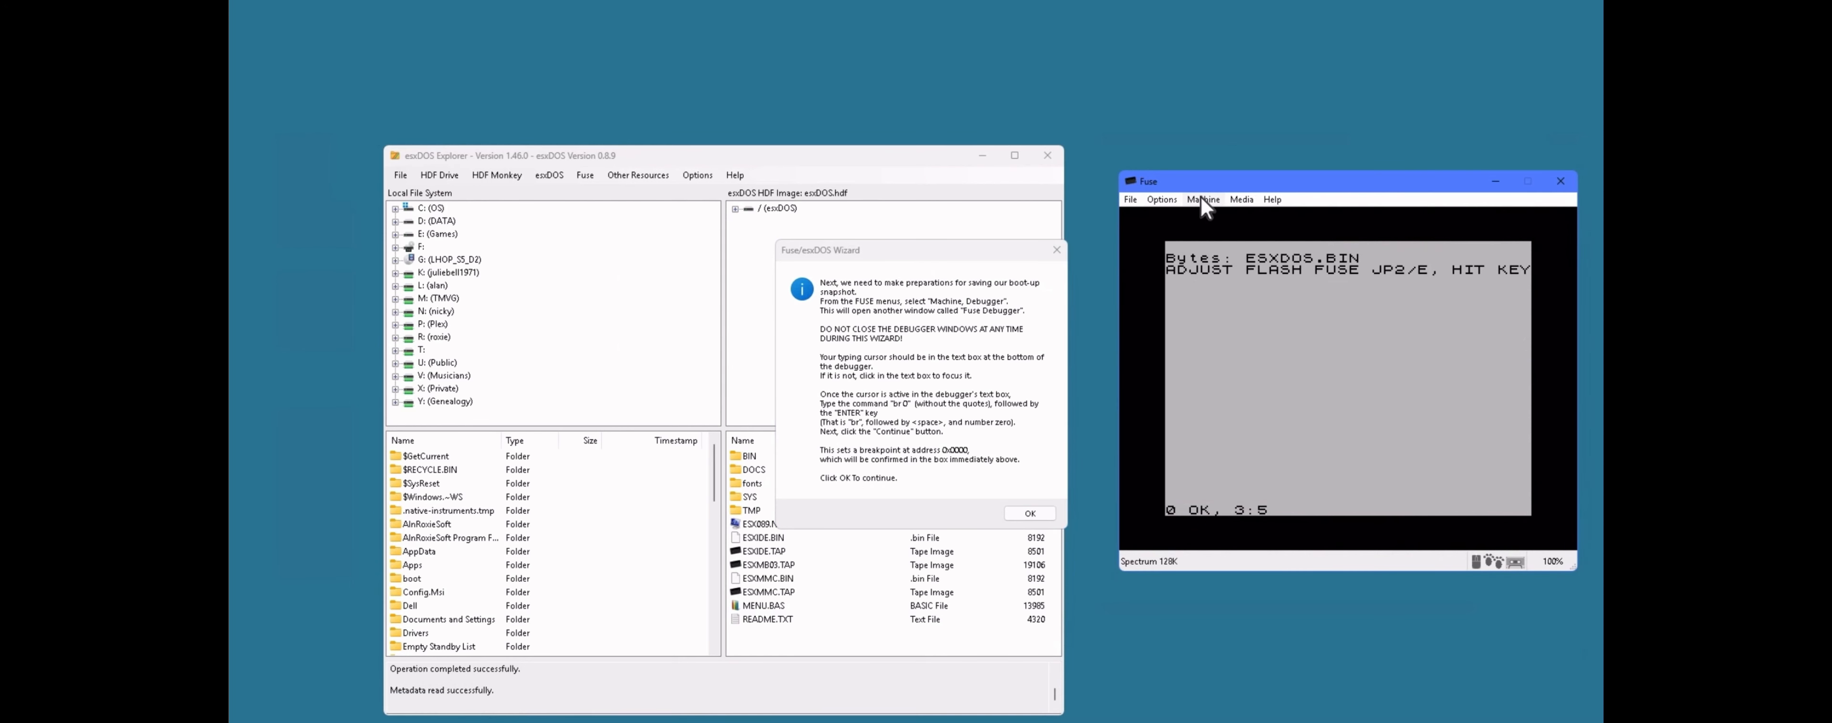
pyautogui.click(1200, 199)
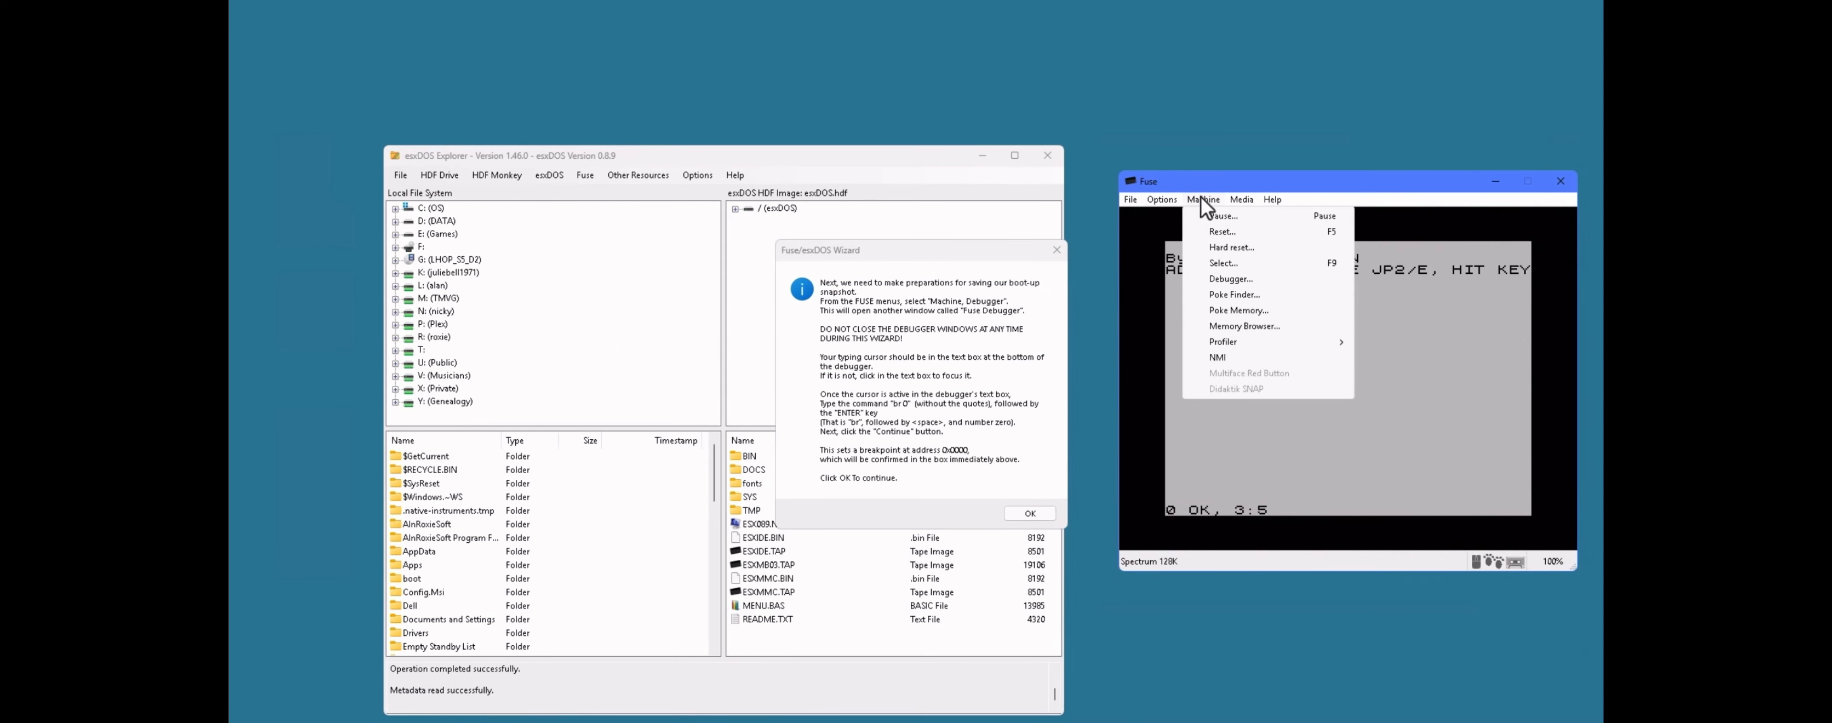
pyautogui.click(1236, 281)
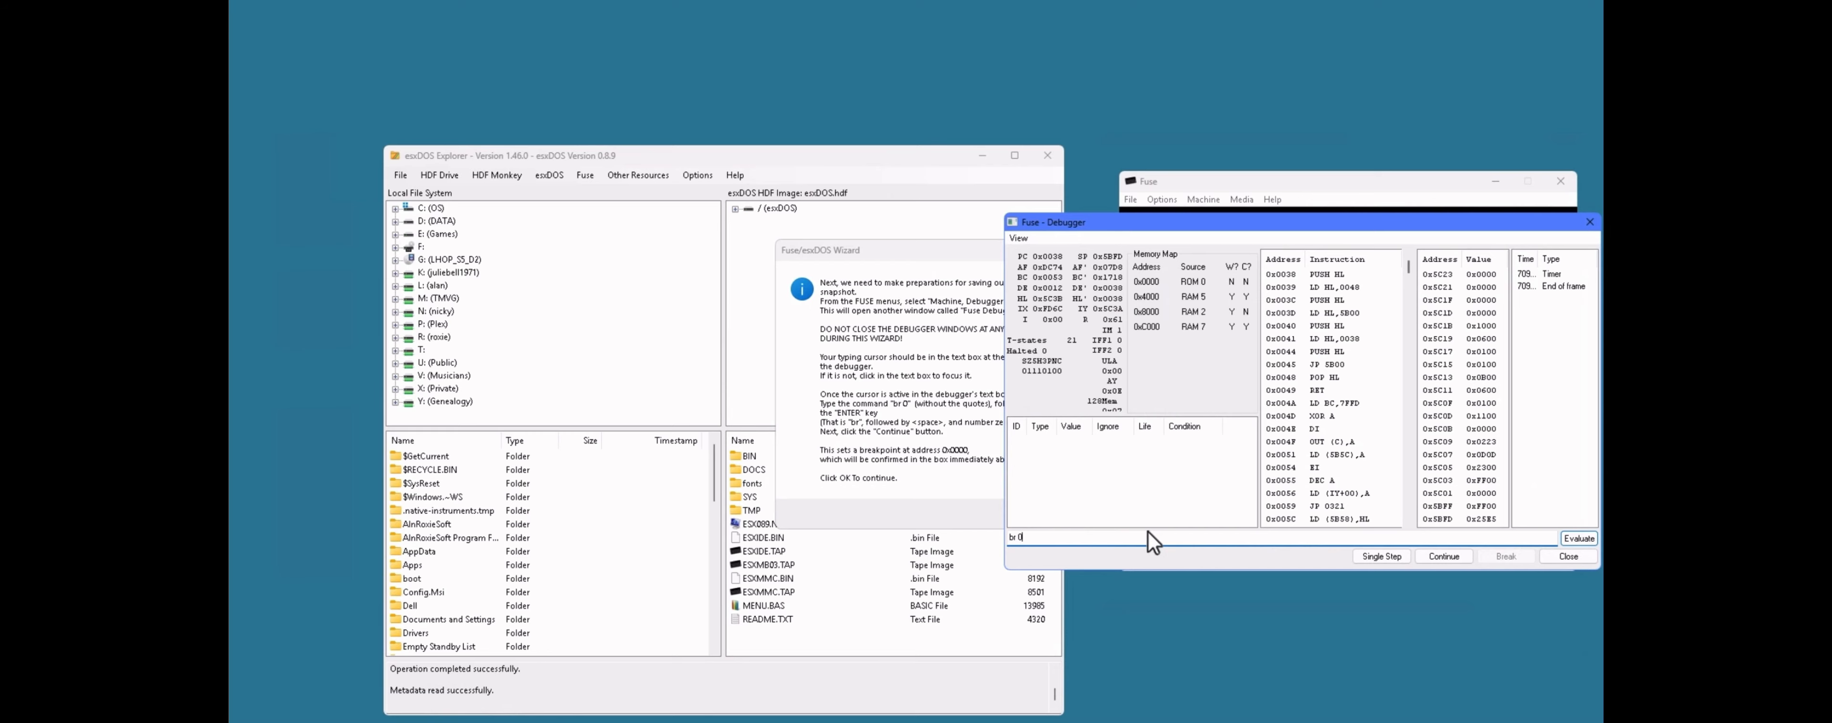
pyautogui.press('Return')
pyautogui.moveTo(898, 252); pyautogui.dragTo(709, 243)
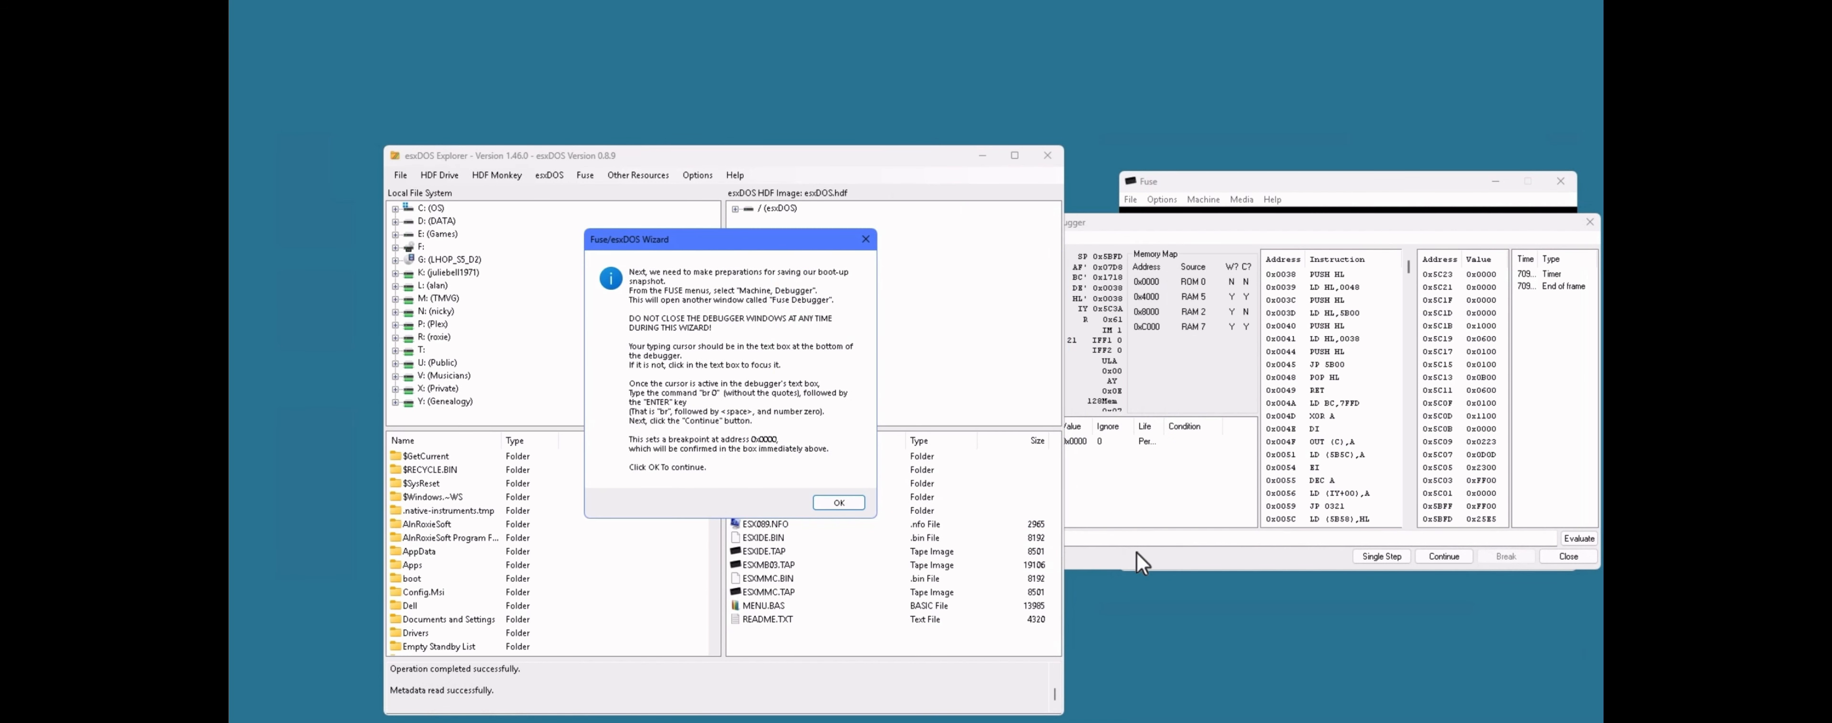
pyautogui.click(1440, 557)
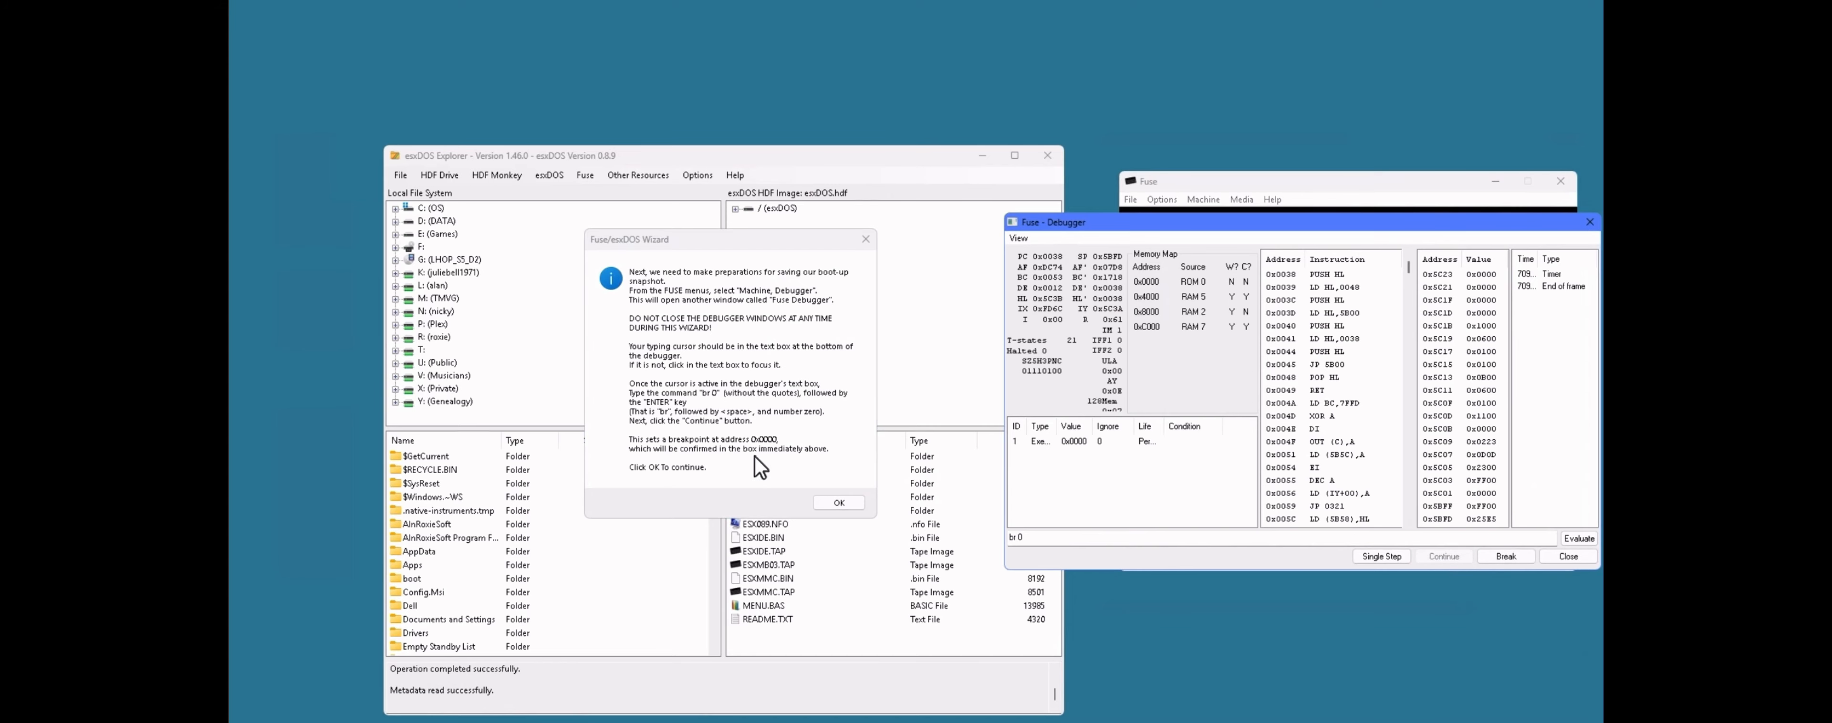
pyautogui.click(848, 506)
# Step: Hard reset the emulated machine from the main Fuse window, confirm the reset, and advance the wizard to the snapshot-saving instructions
pyautogui.moveTo(899, 322); pyautogui.dragTo(757, 312)
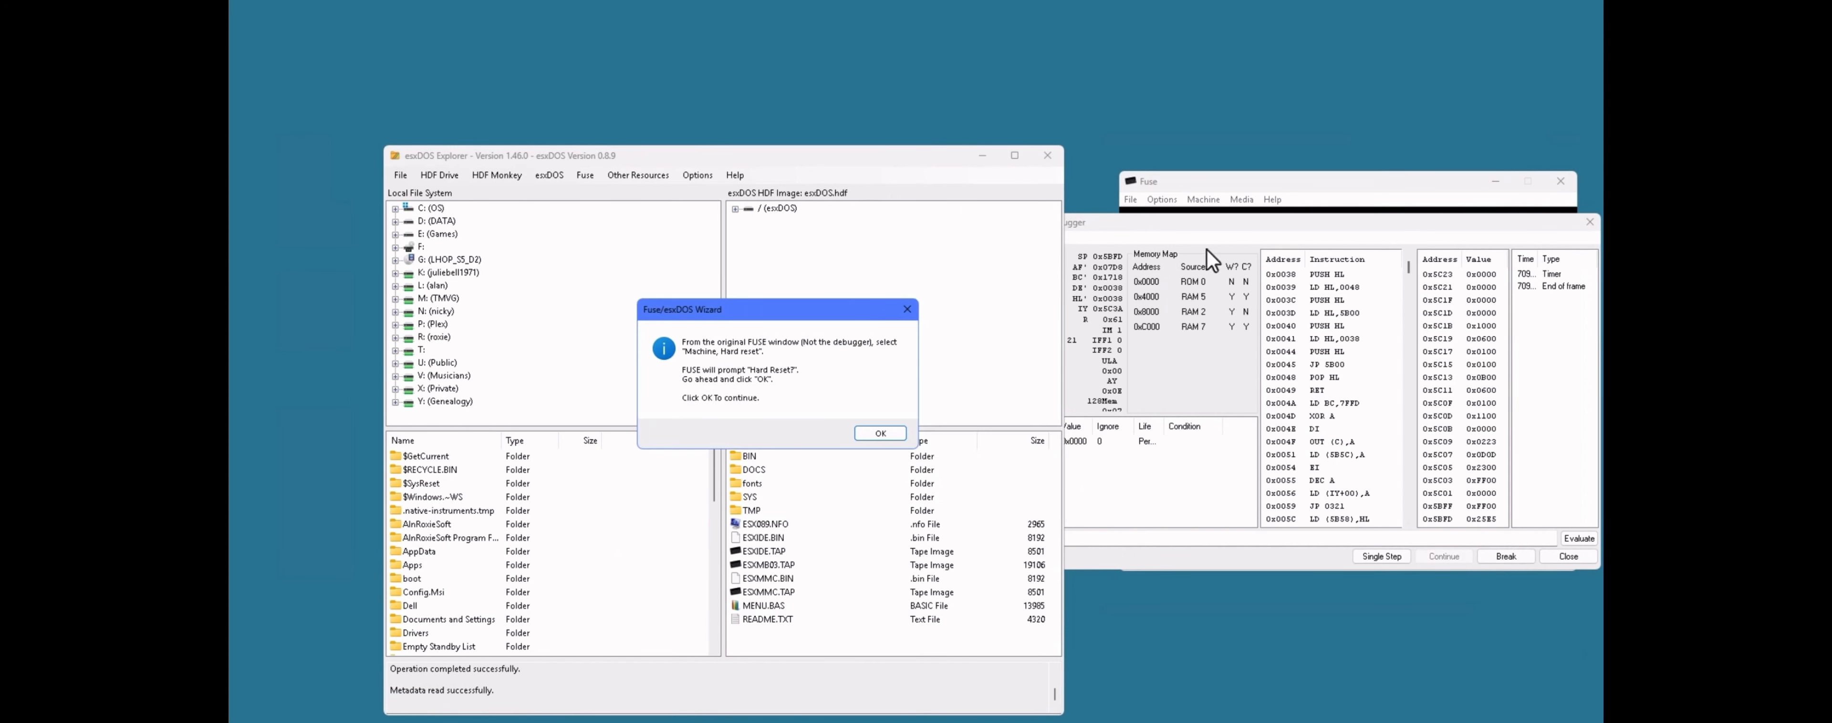
pyautogui.click(1261, 234)
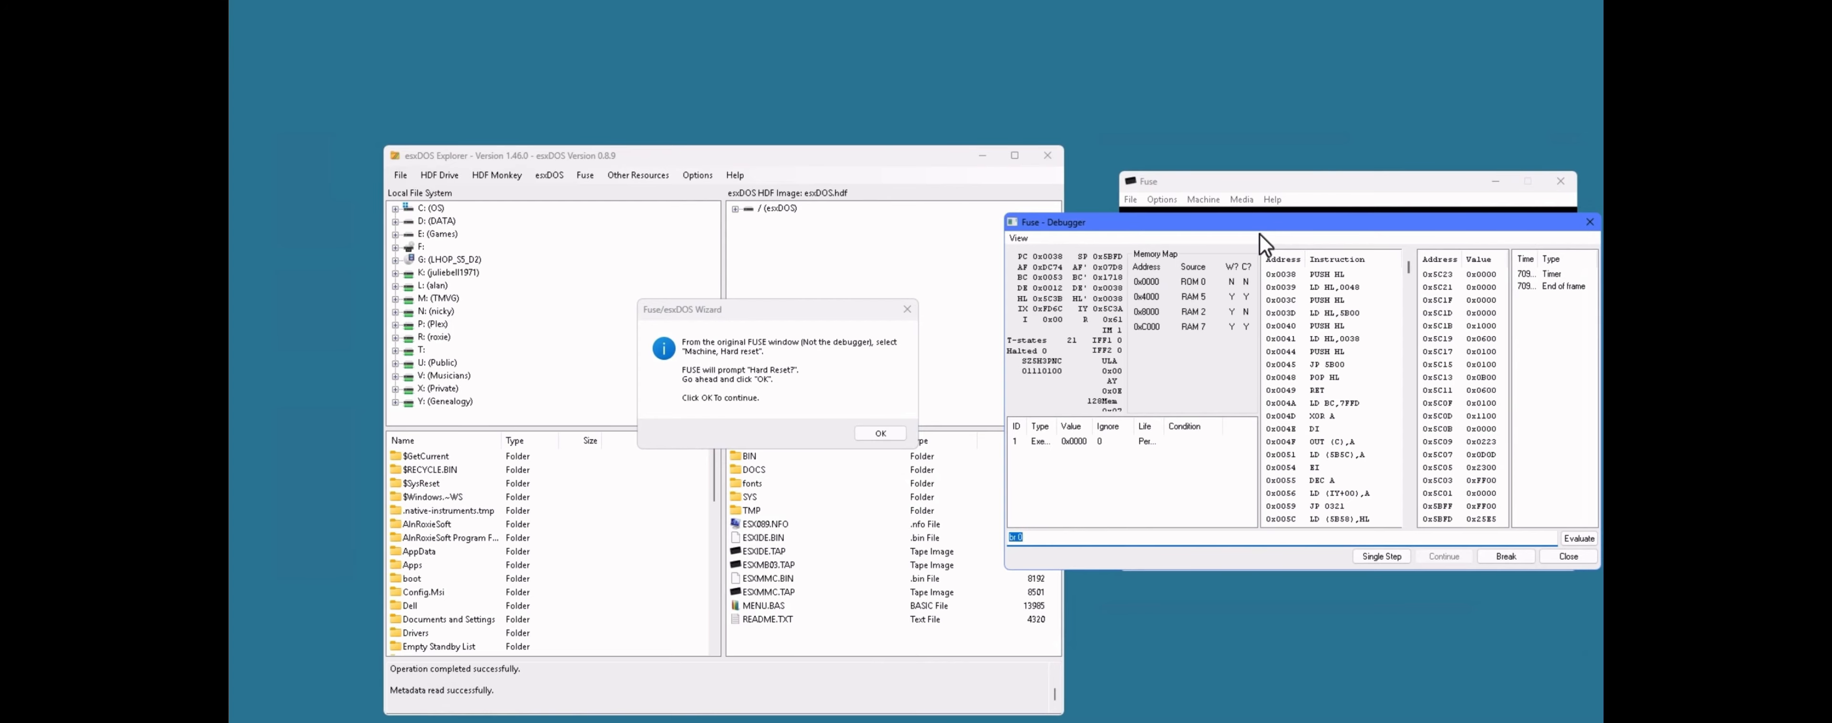
pyautogui.click(1252, 187)
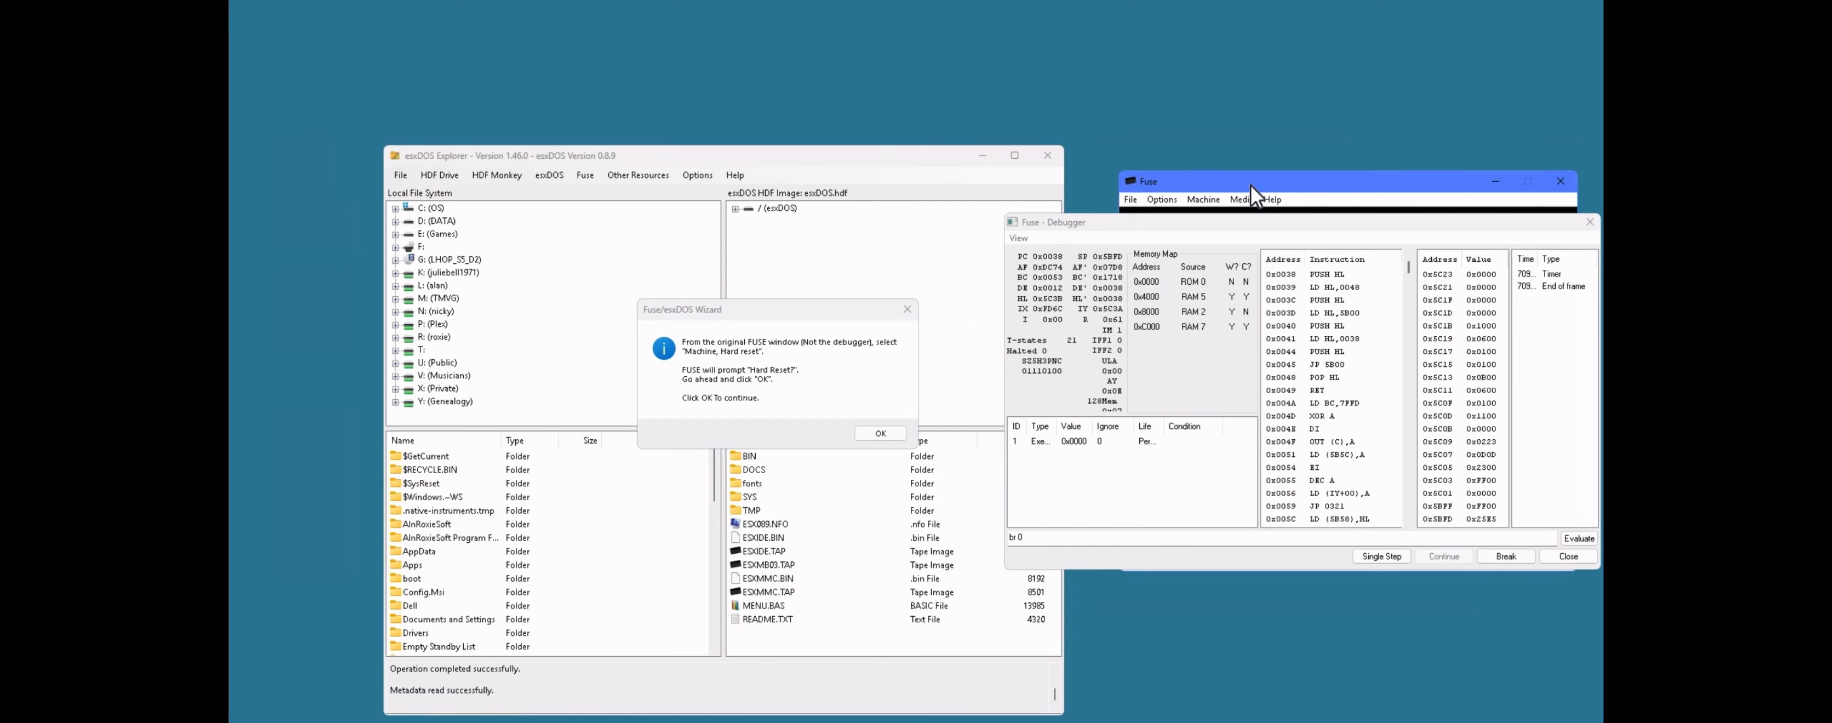
pyautogui.click(1202, 201)
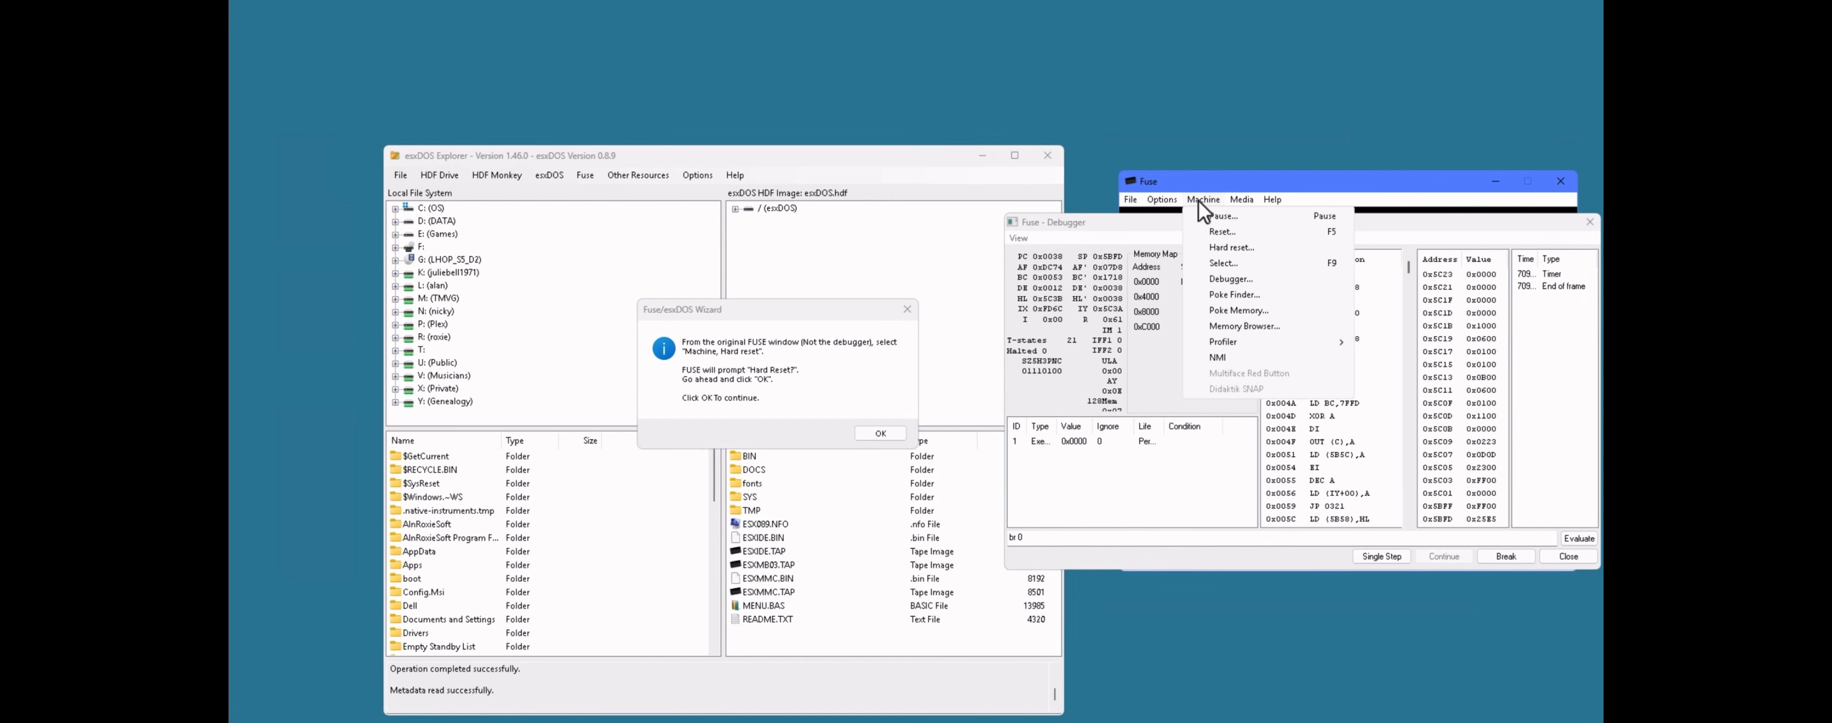
pyautogui.click(1228, 248)
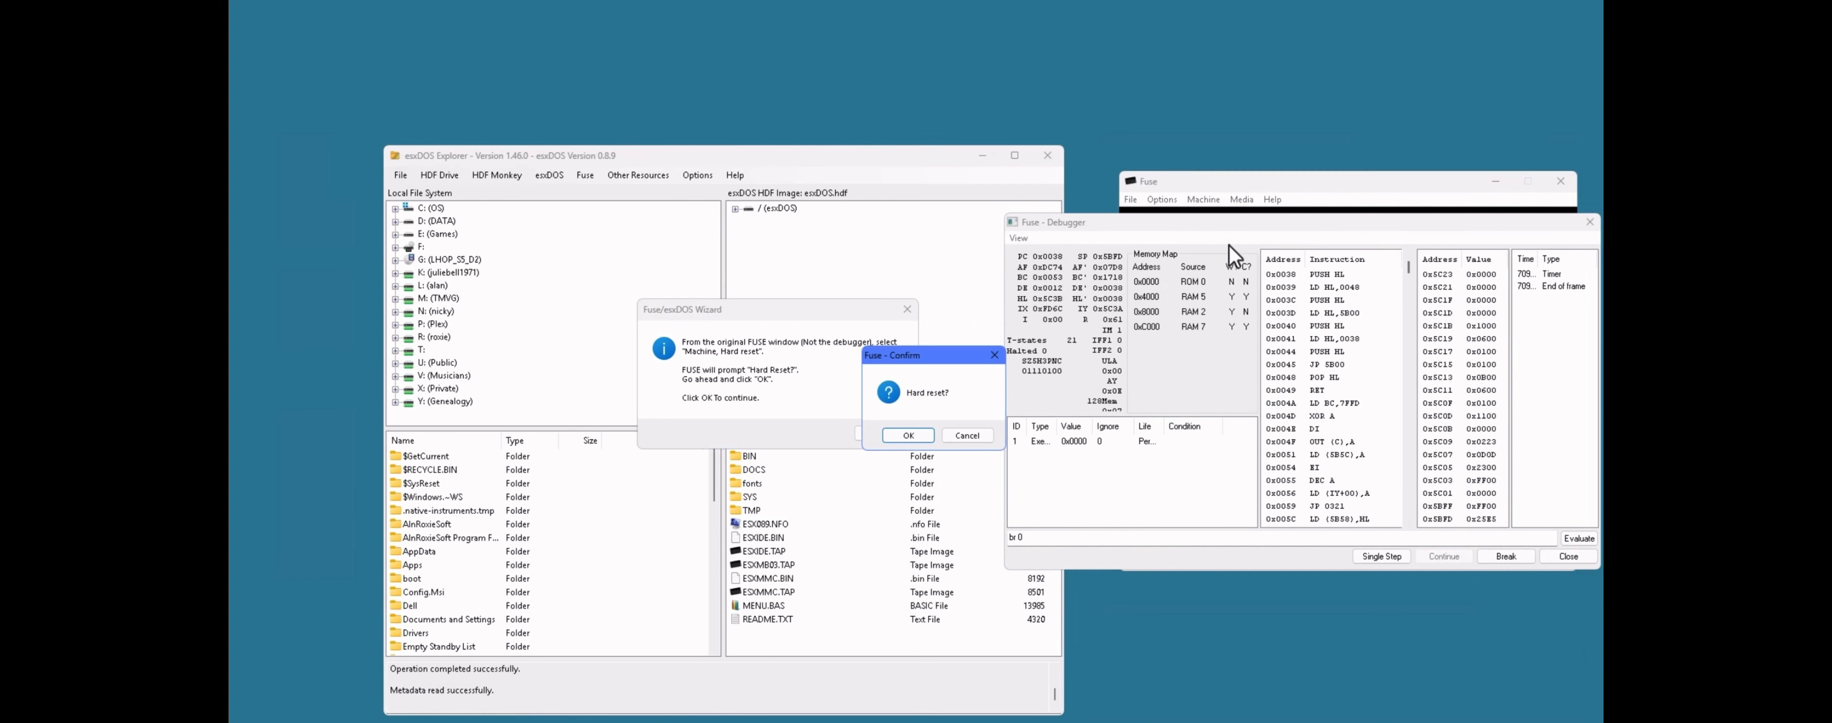
pyautogui.click(908, 436)
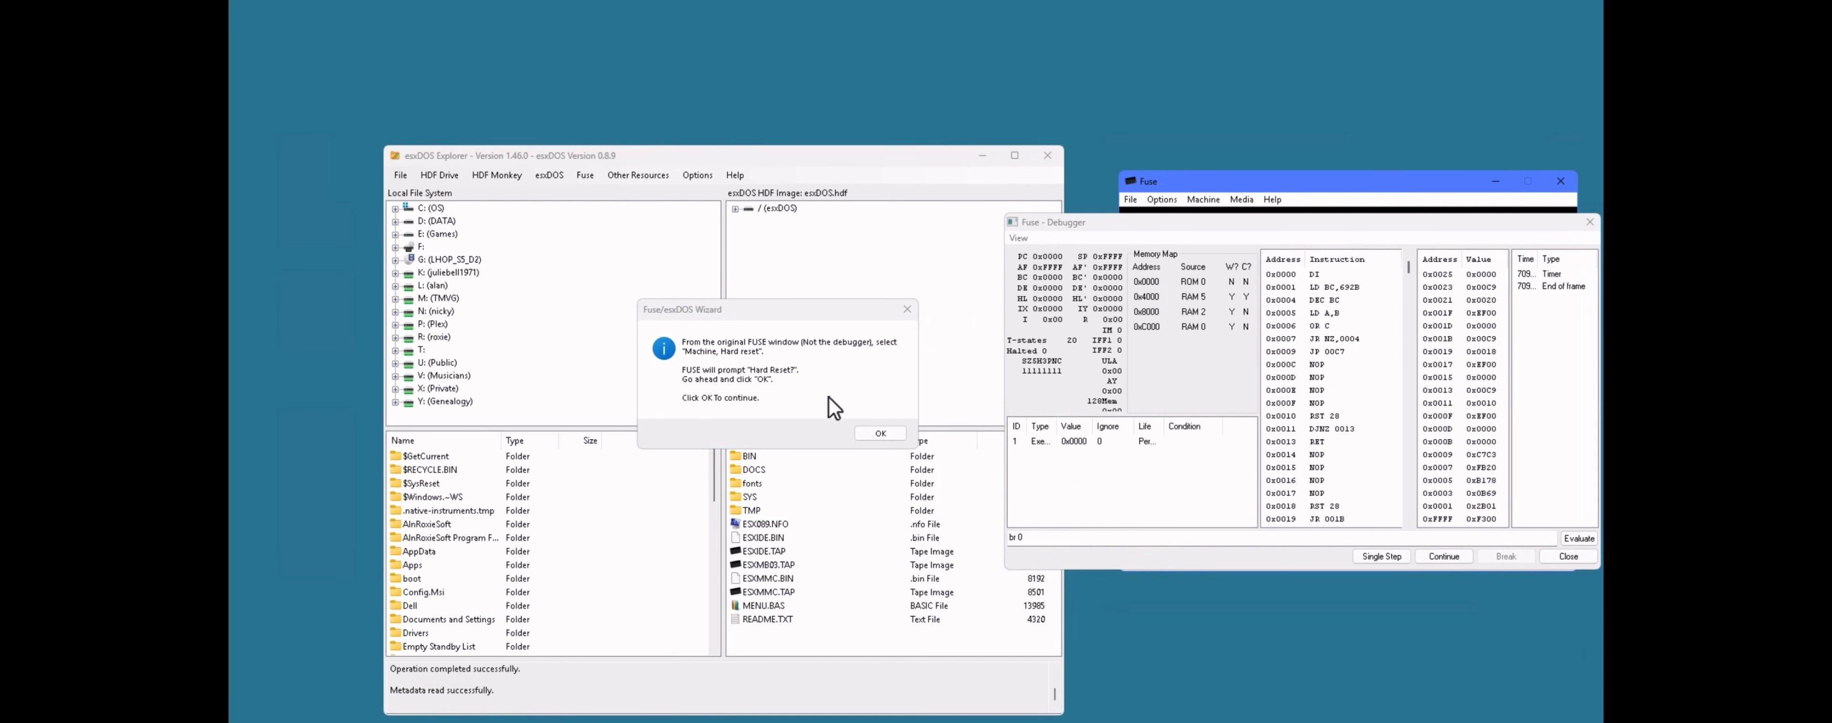
pyautogui.click(877, 433)
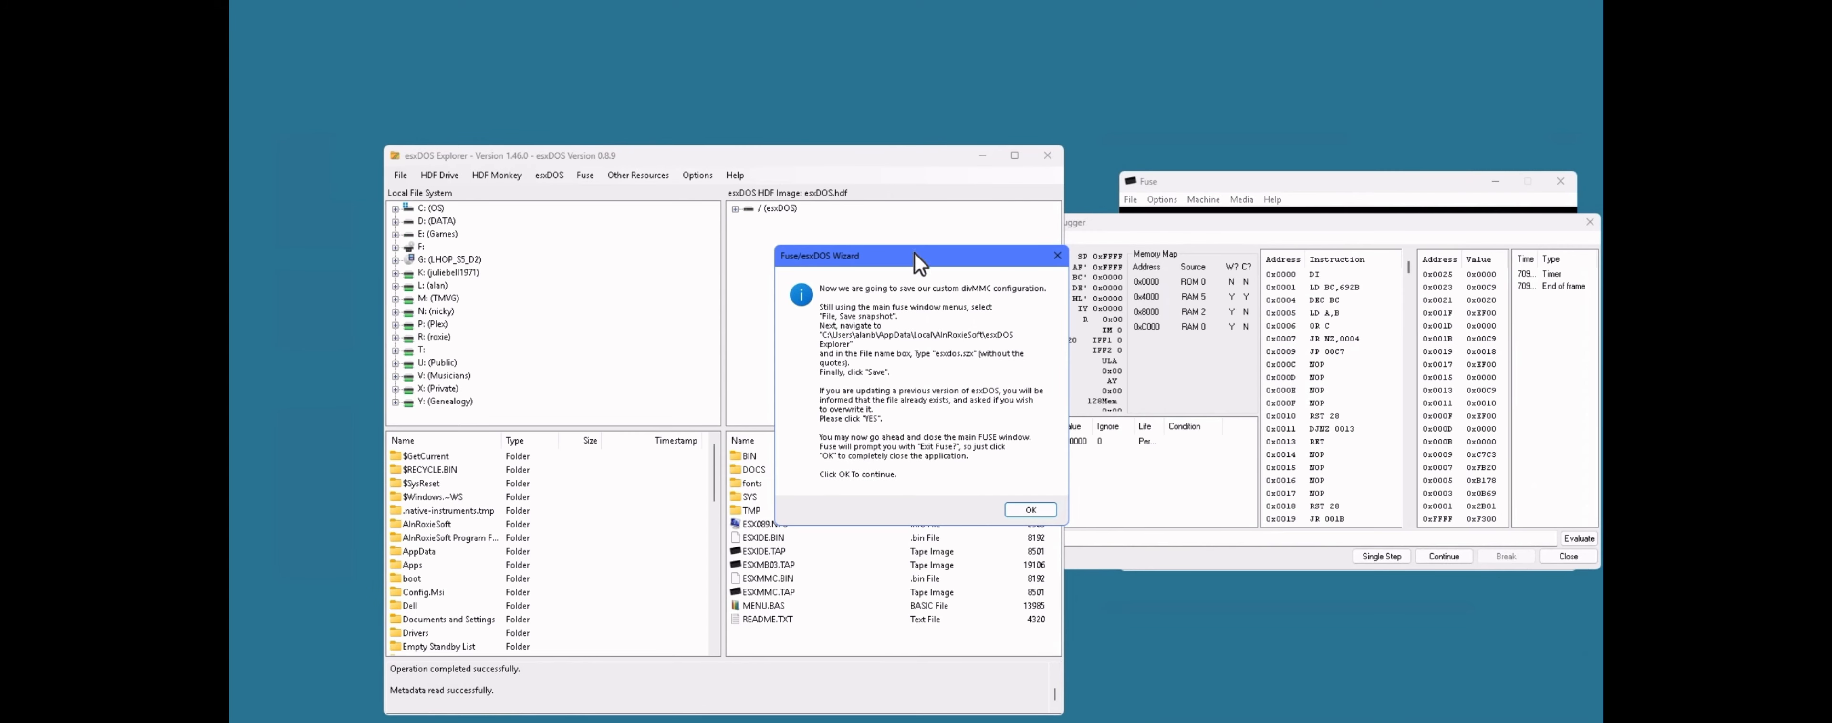
# Step: Start saving a snapshot in Fuse and browse to the AppData\Local\AlnRoxieSoft\esxDOS Explorer folder, keeping the wizard instructions readable
pyautogui.moveTo(915, 253); pyautogui.dragTo(744, 243)
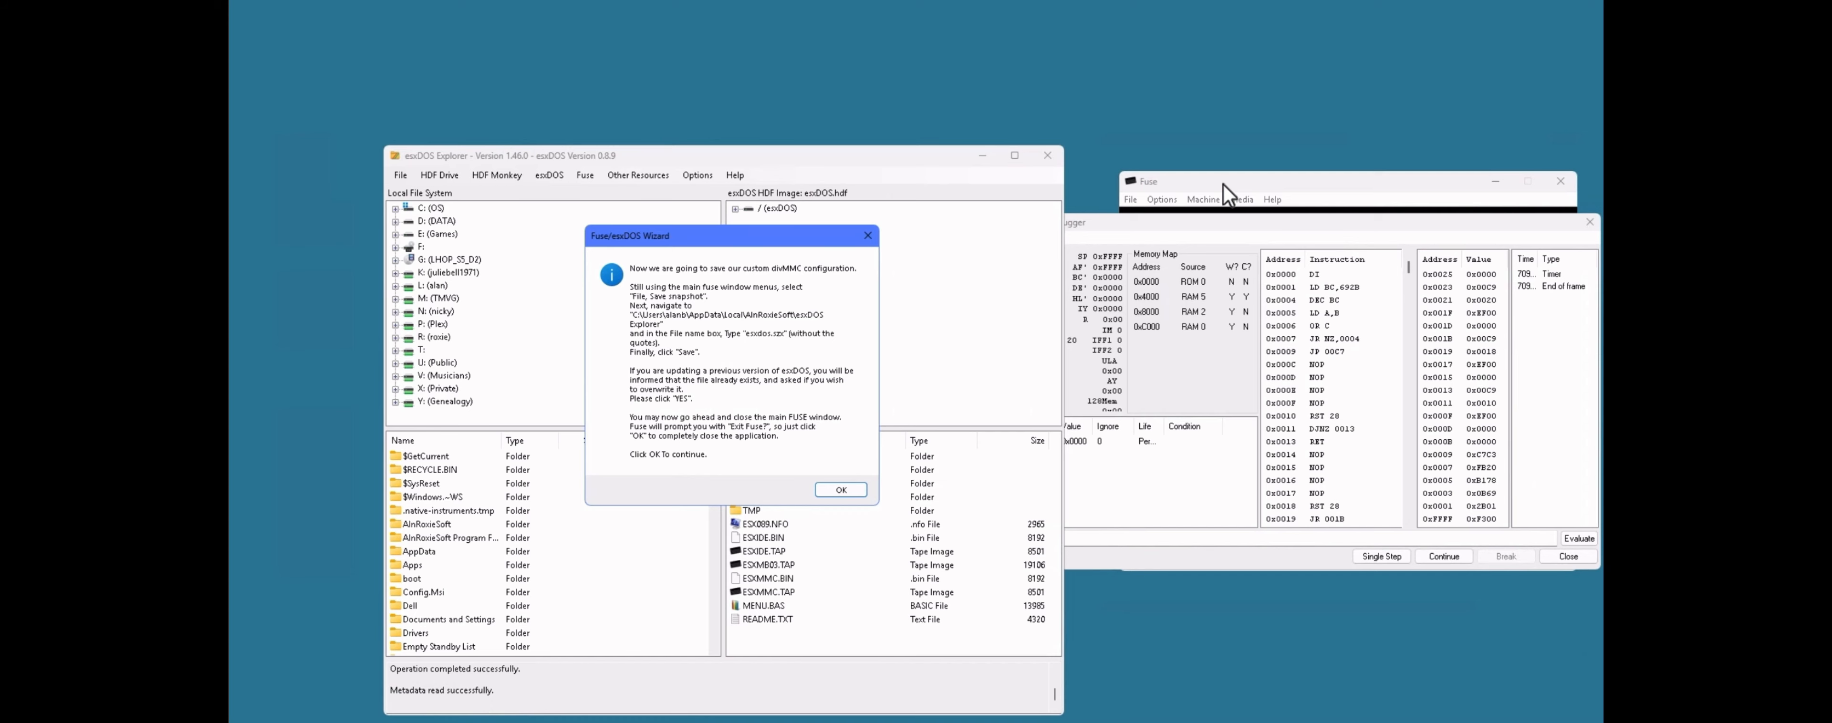
pyautogui.click(1131, 199)
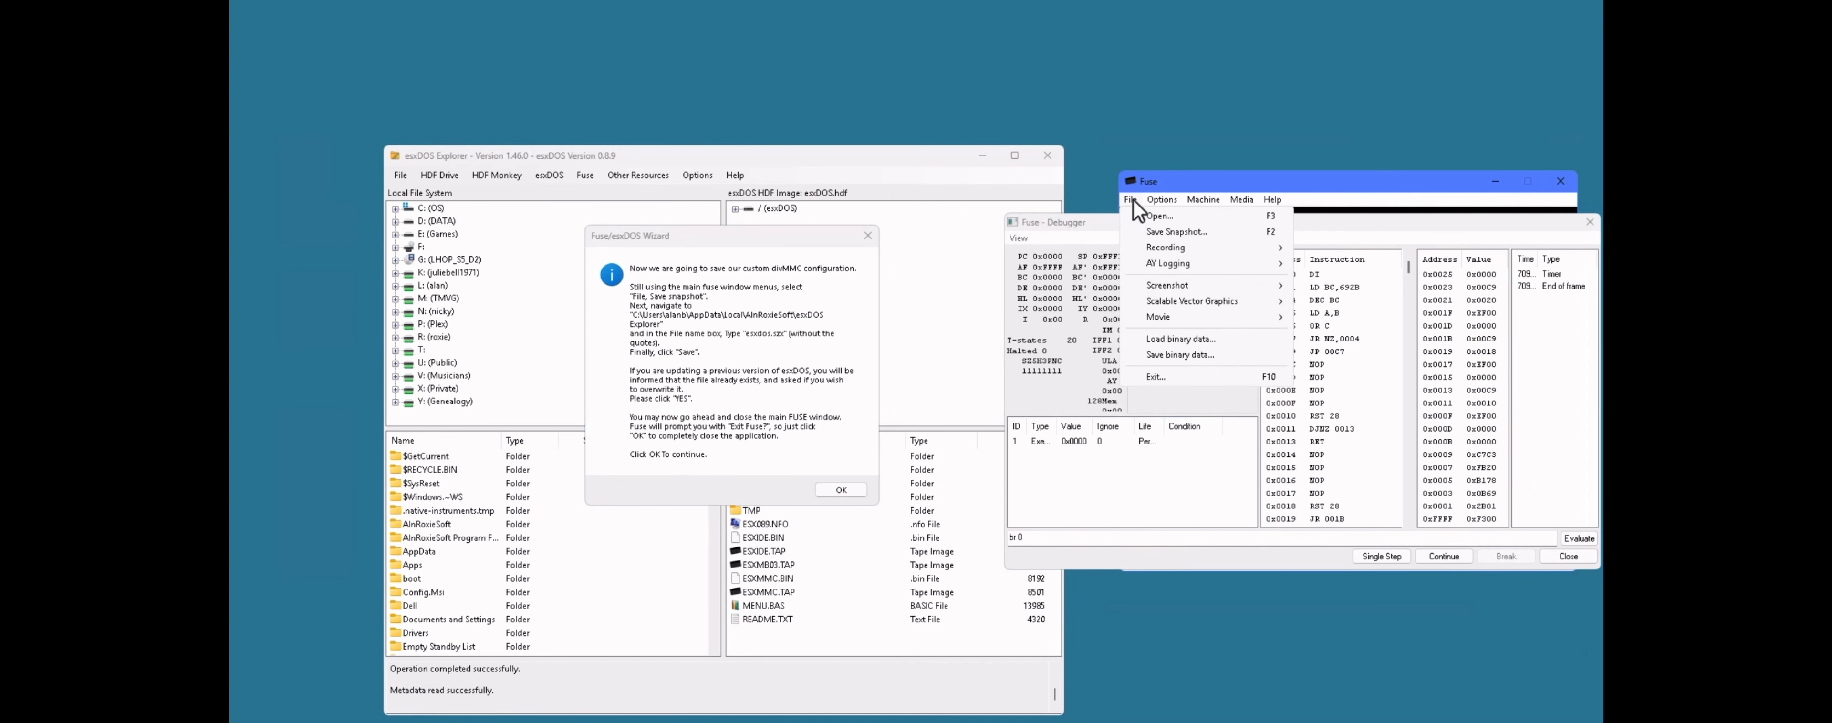
pyautogui.click(1152, 234)
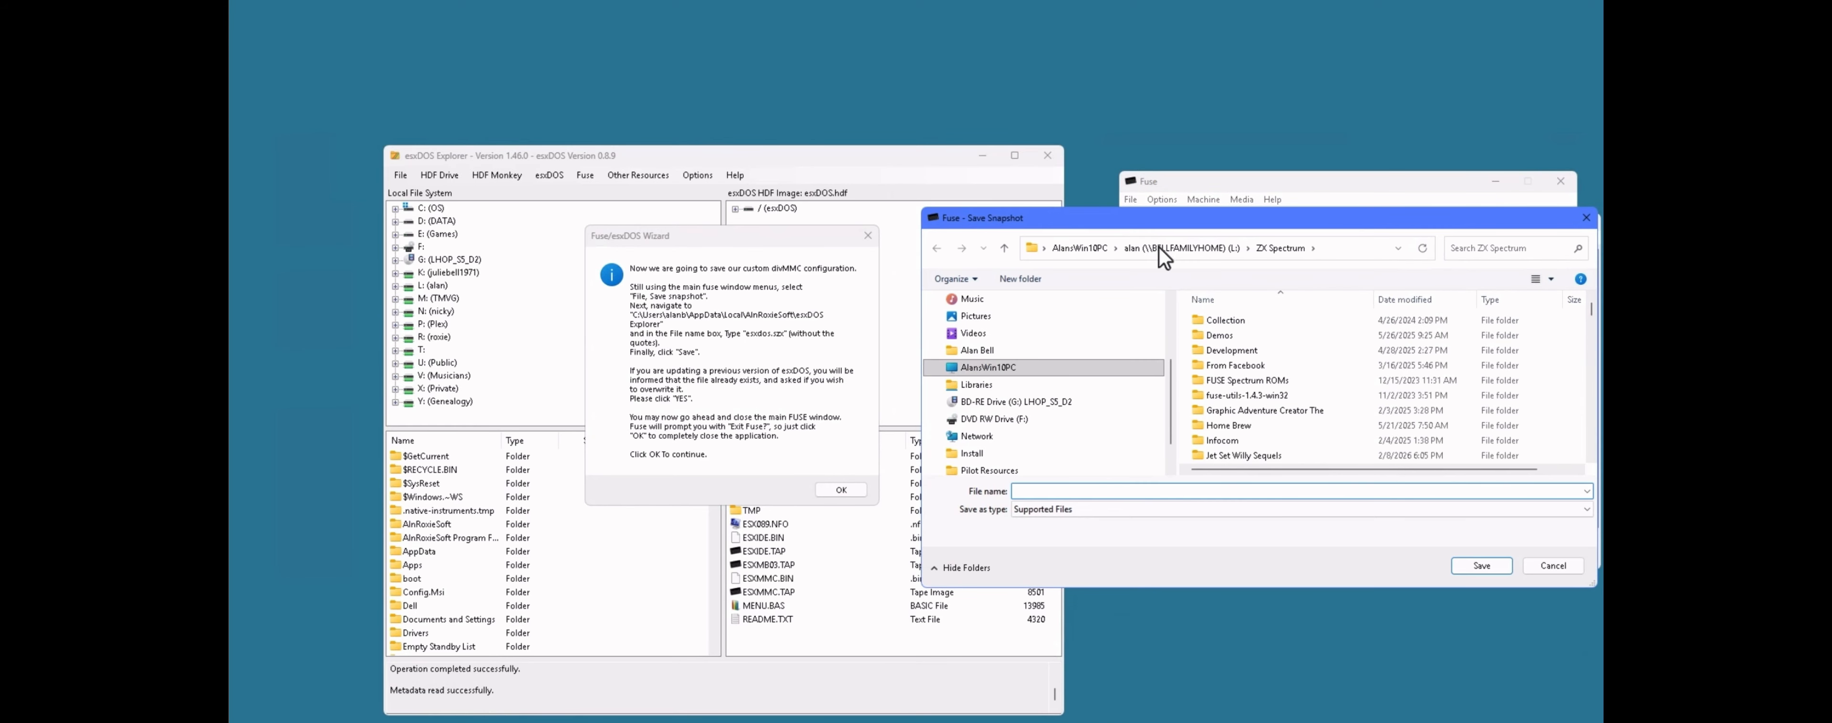
pyautogui.moveTo(1241, 214); pyautogui.dragTo(1175, 155)
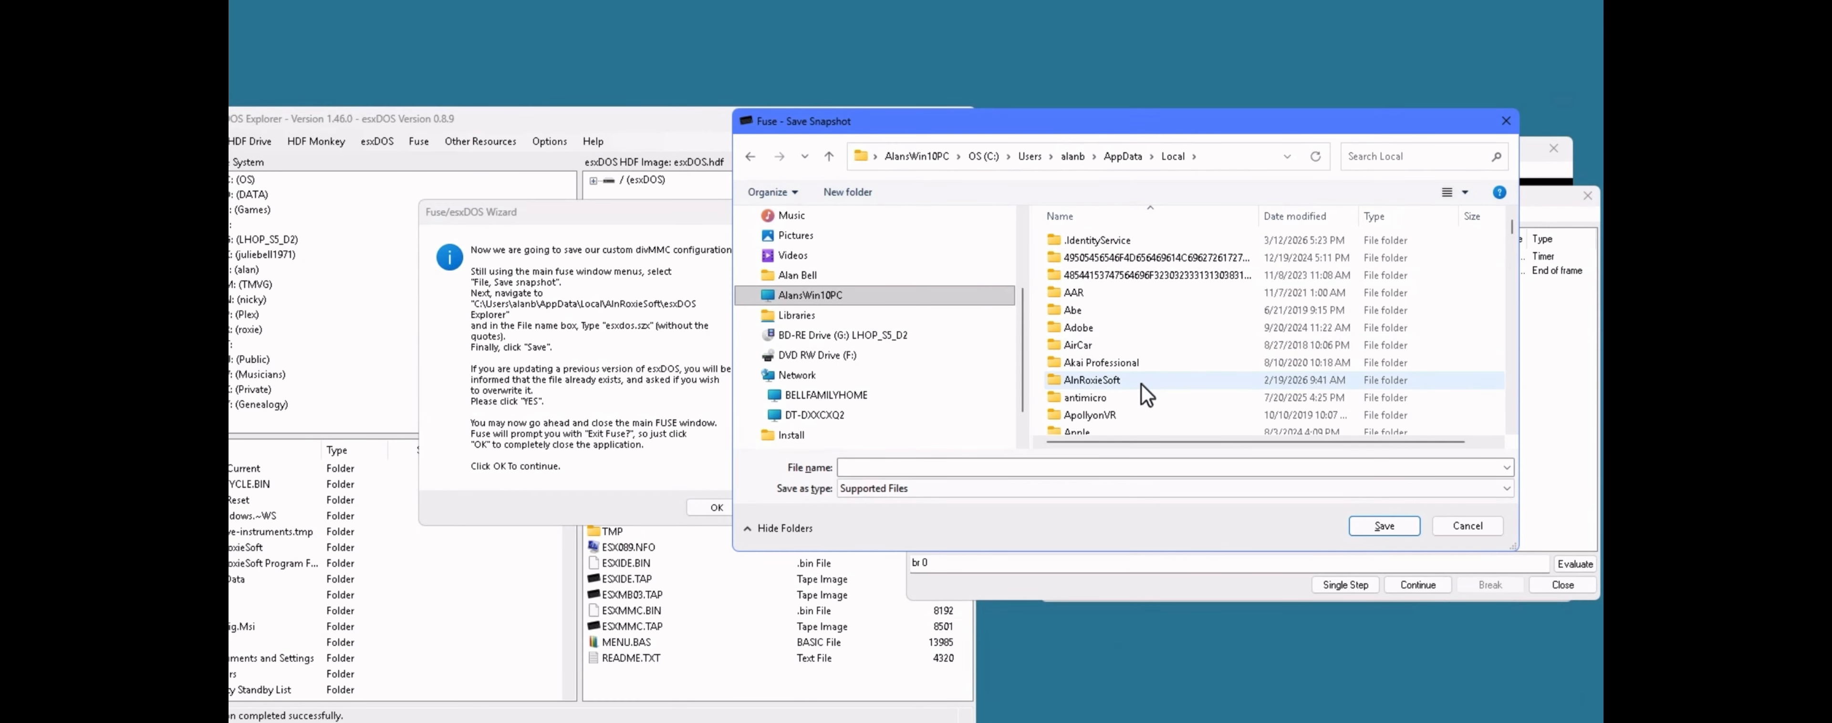
pyautogui.click(1206, 382)
pyautogui.doubleClick(1141, 383)
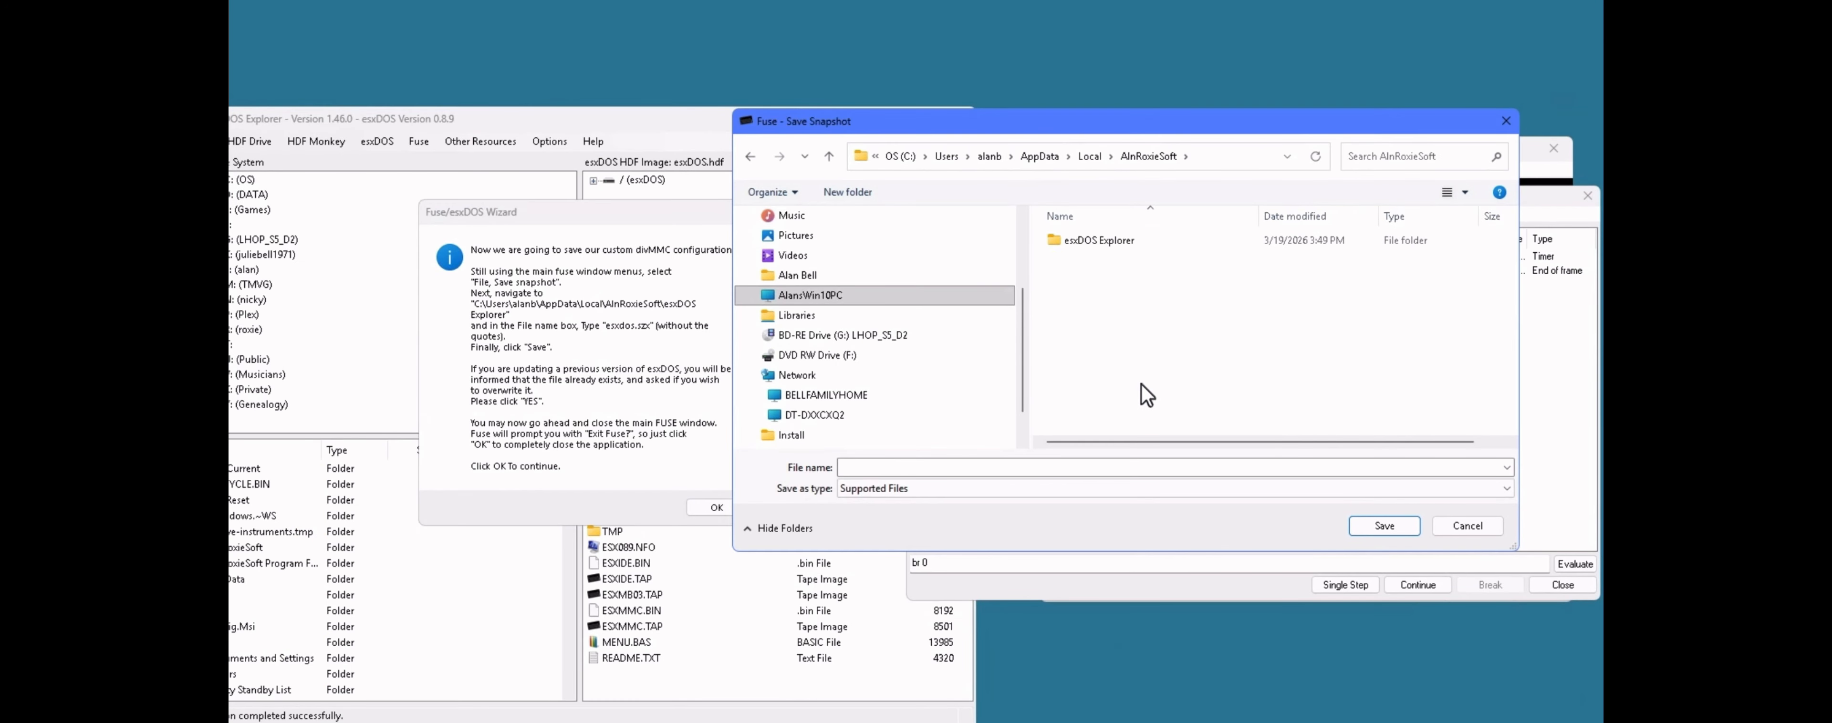
pyautogui.click(1104, 238)
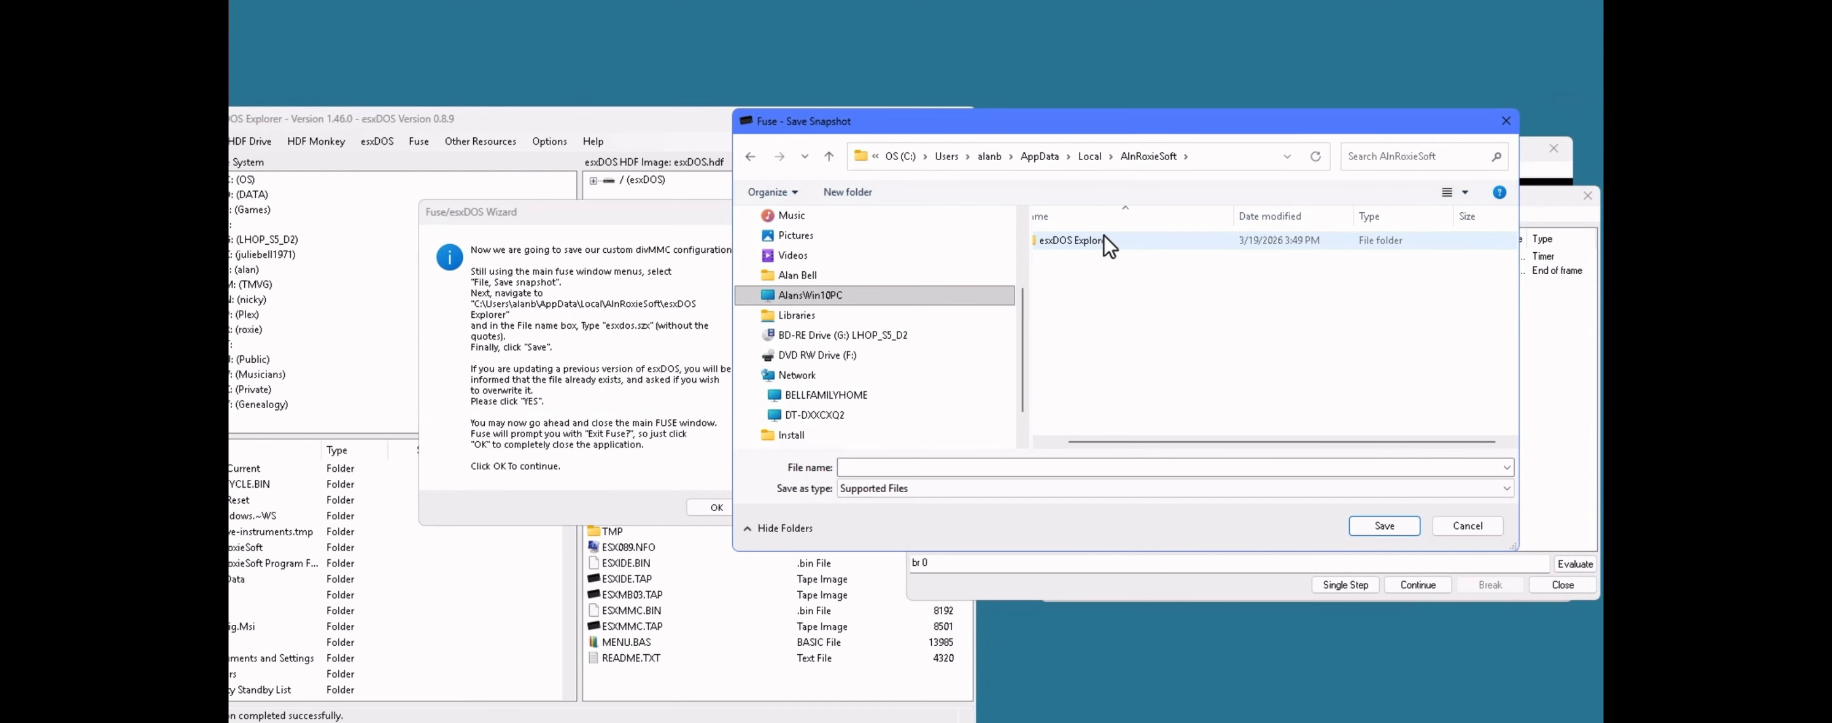
pyautogui.doubleClick(1082, 246)
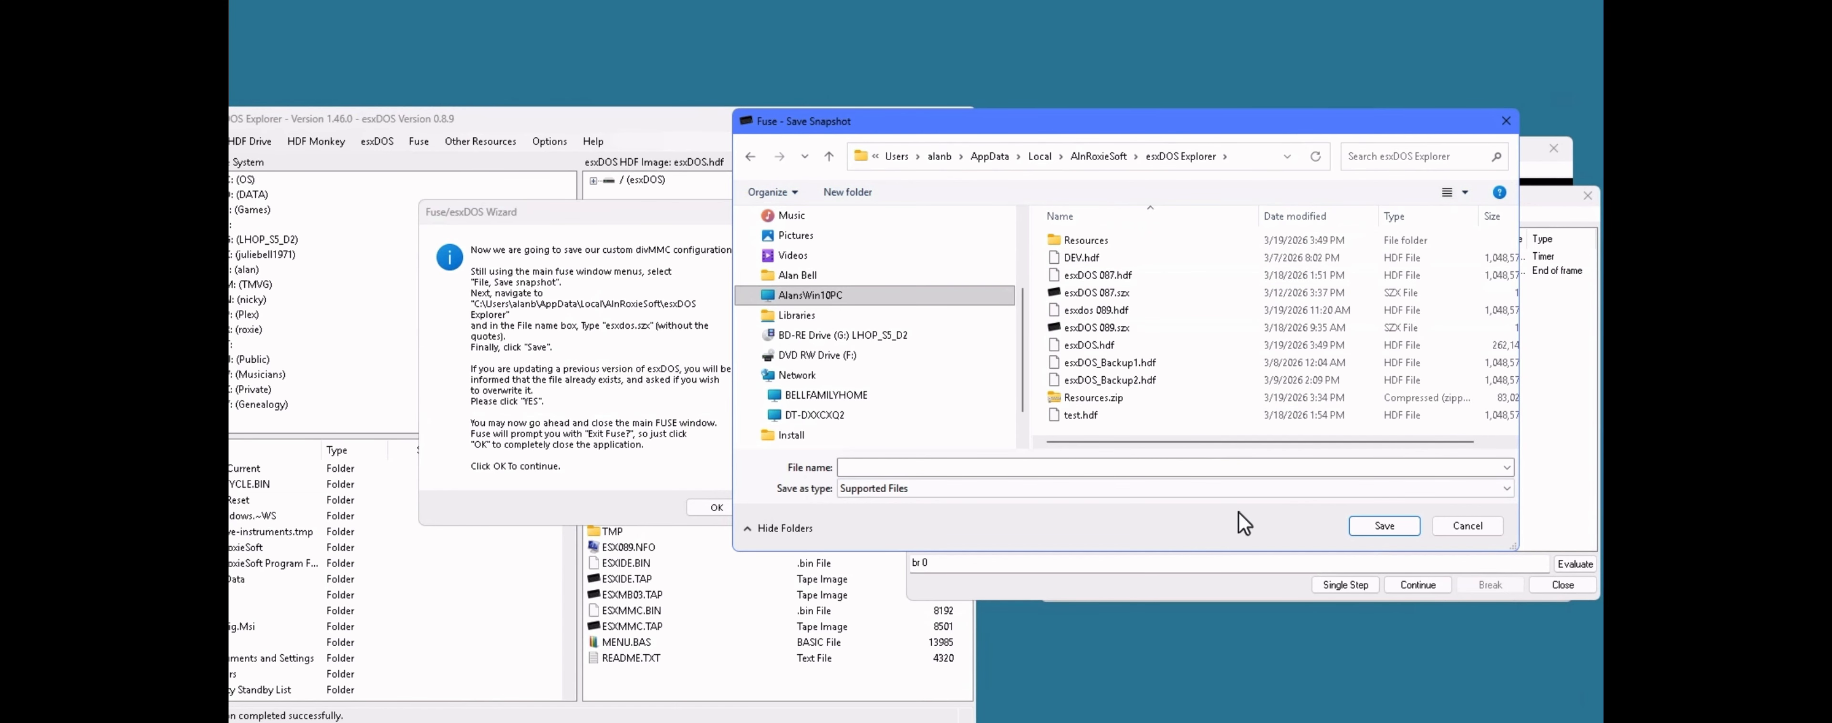
# Step: Name the snapshot esxDOS.szx and save it in the esxDOS Explorer folder
pyautogui.click(1103, 466)
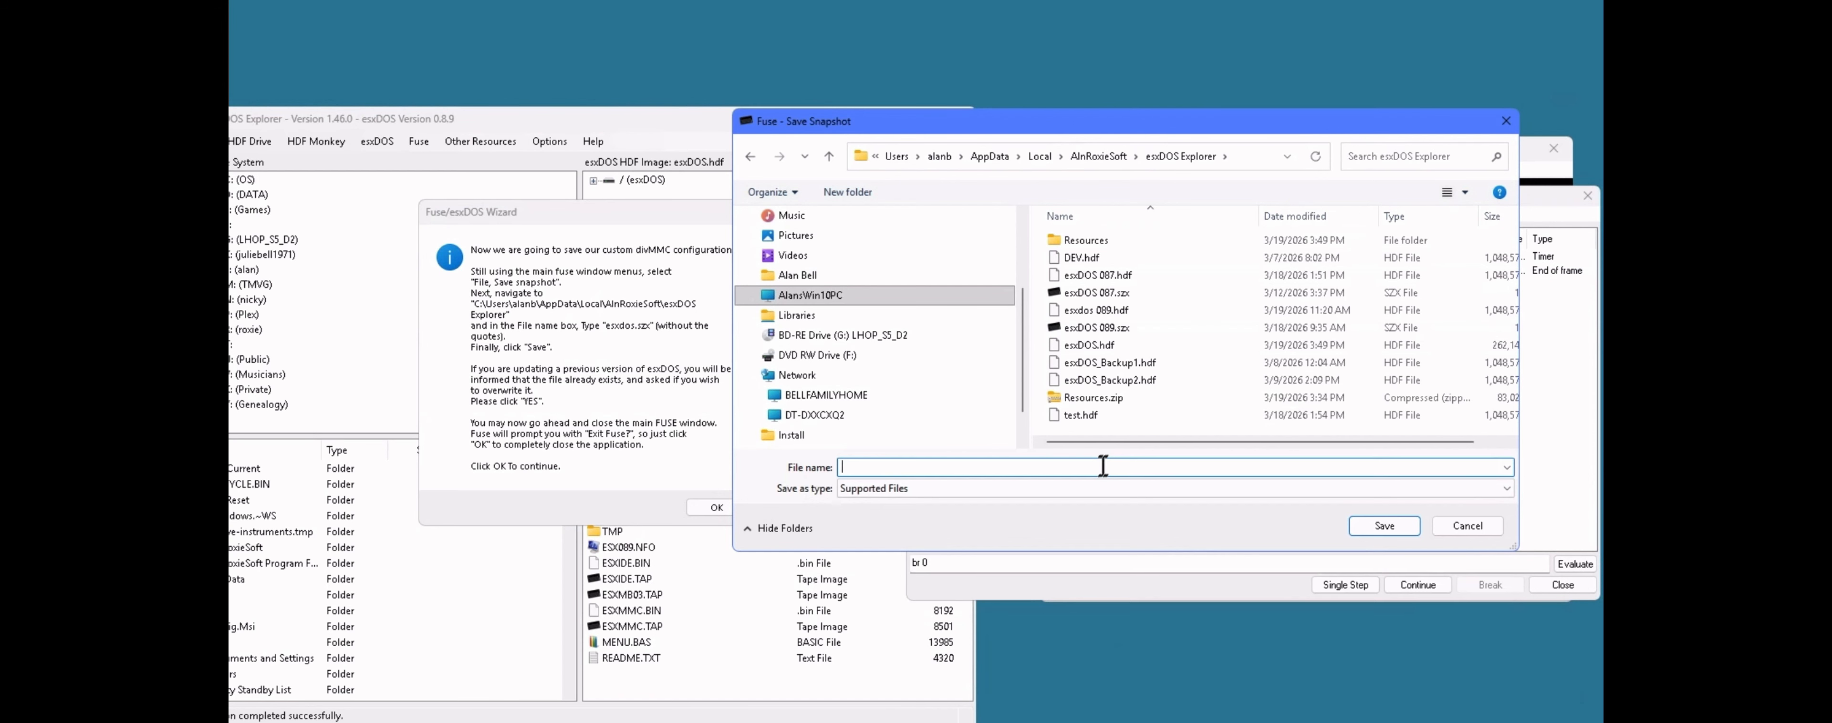
pyautogui.write('esxDOS')
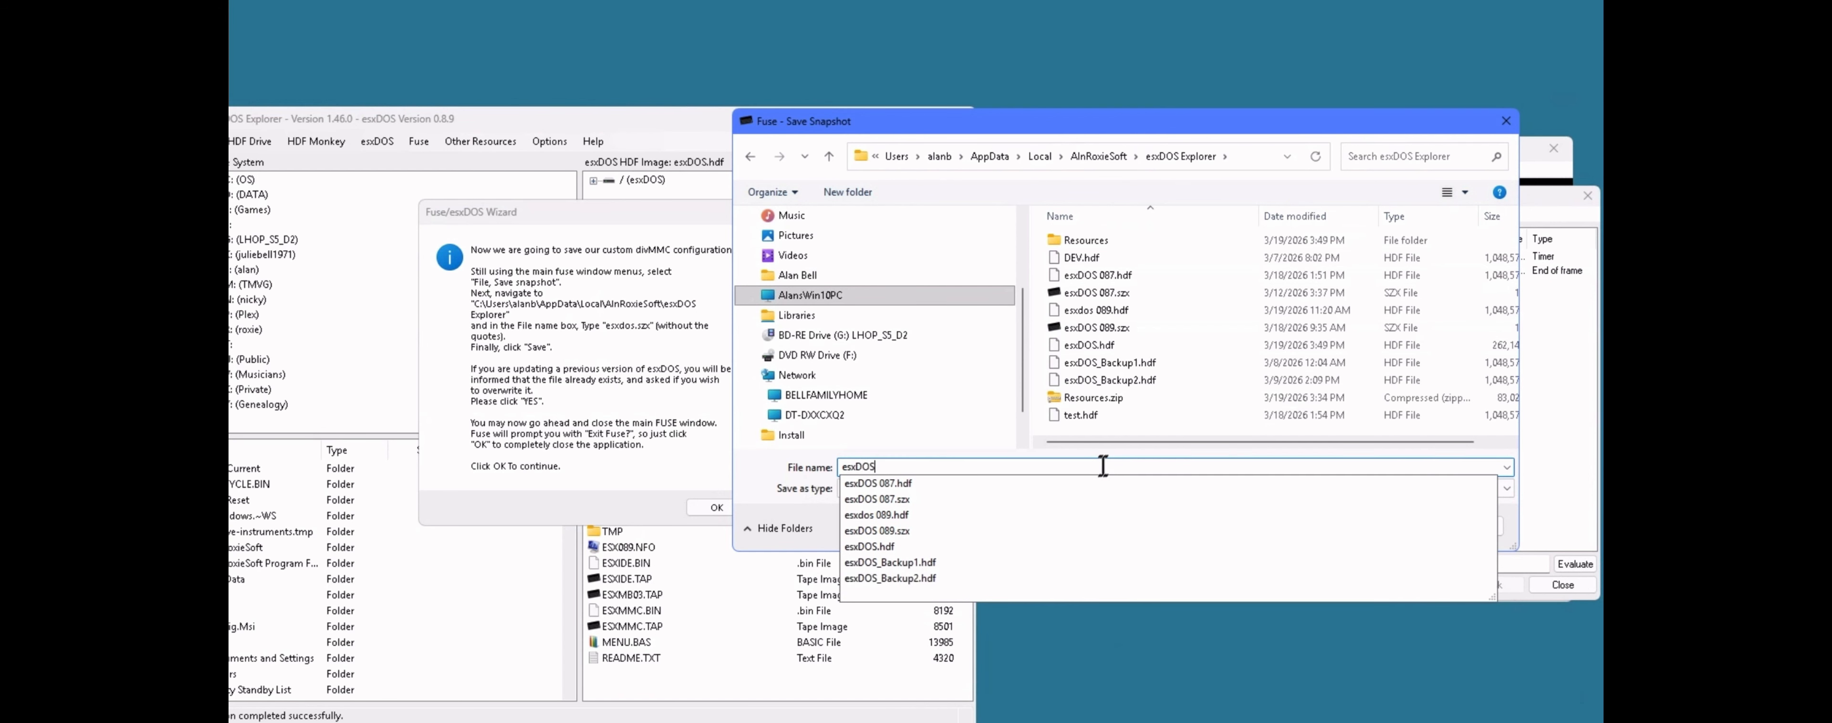
pyautogui.write('.sx')
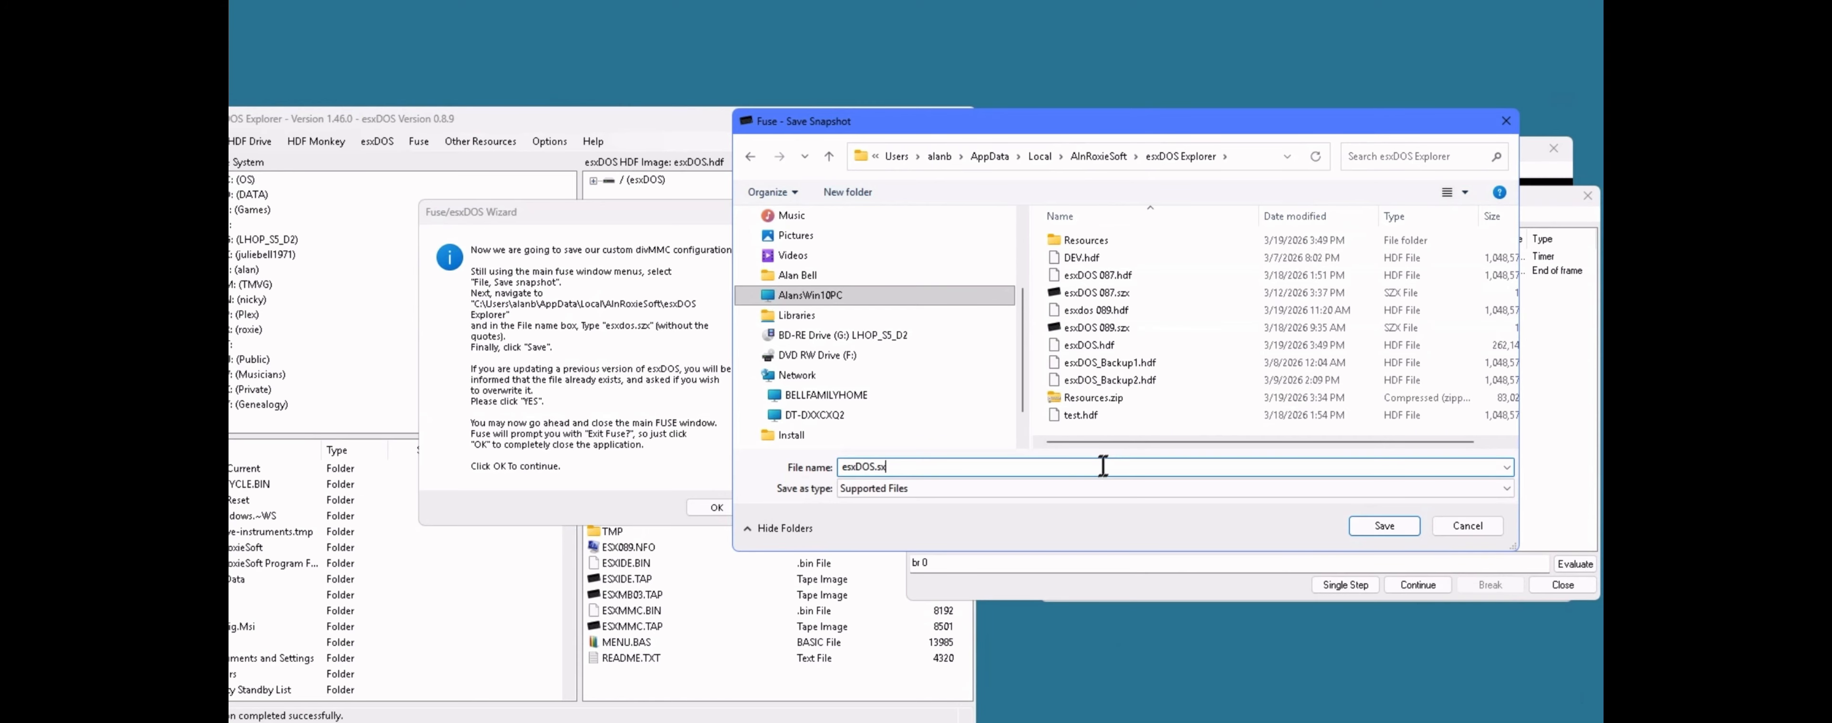
pyautogui.press('BackSpace')
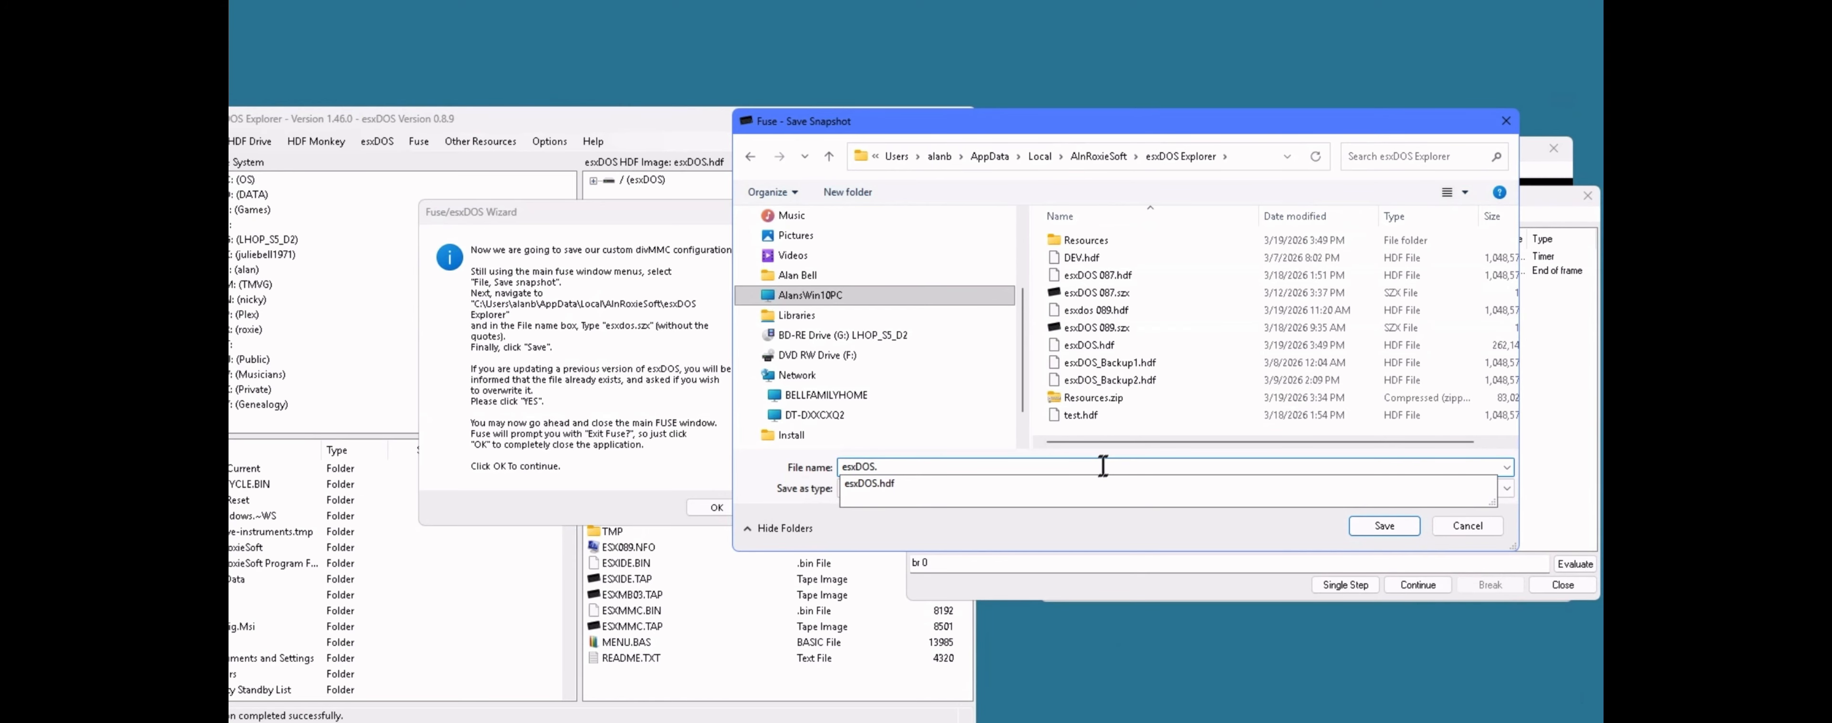
pyautogui.write('szx')
pyautogui.press('Return')
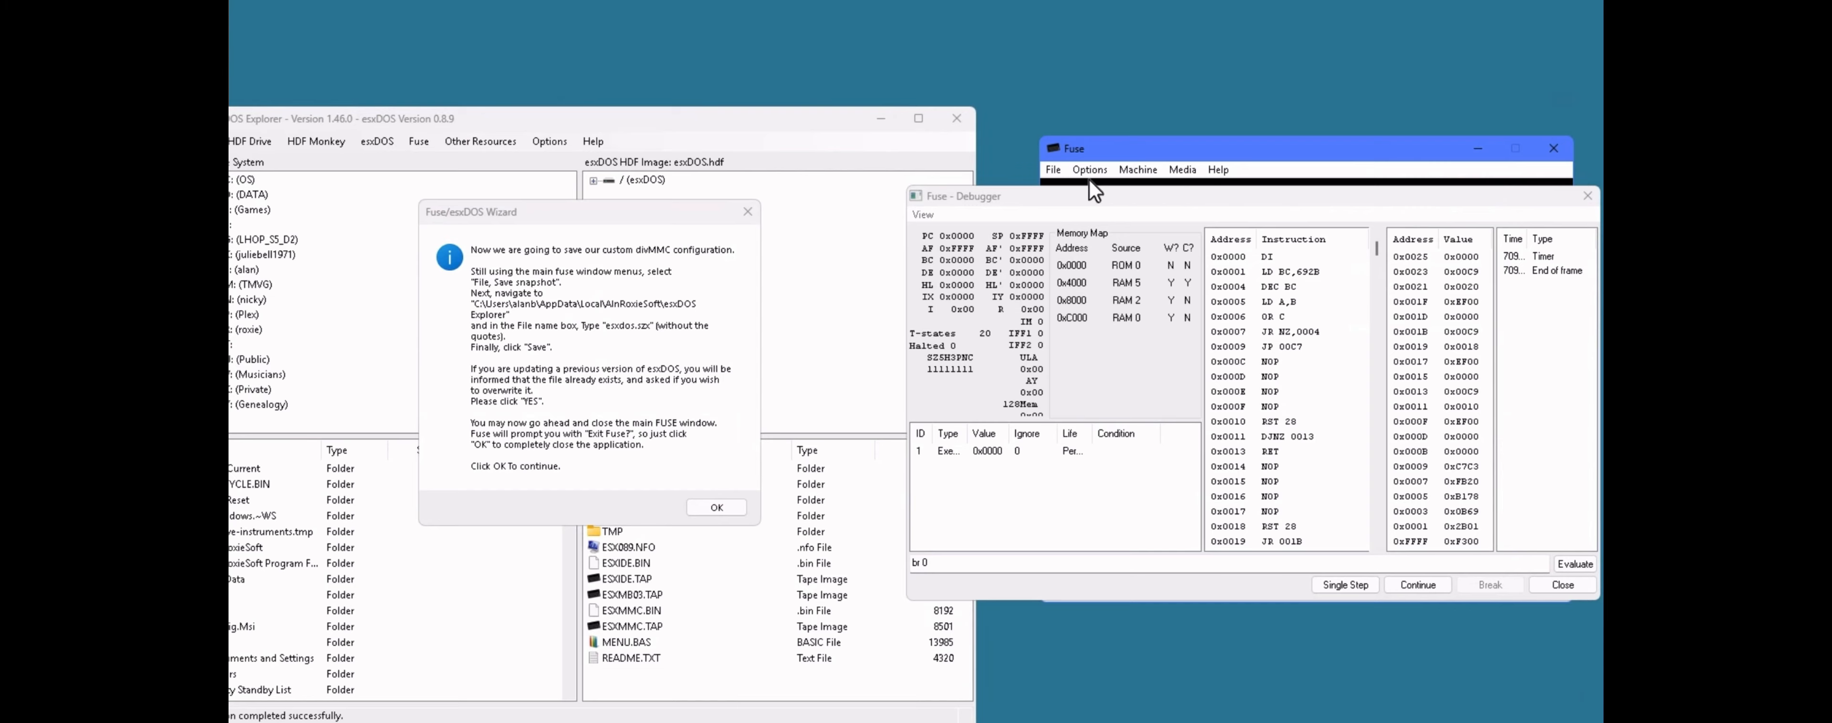
# Step: Exit Fuse completely and confirm the exit
pyautogui.click(1057, 171)
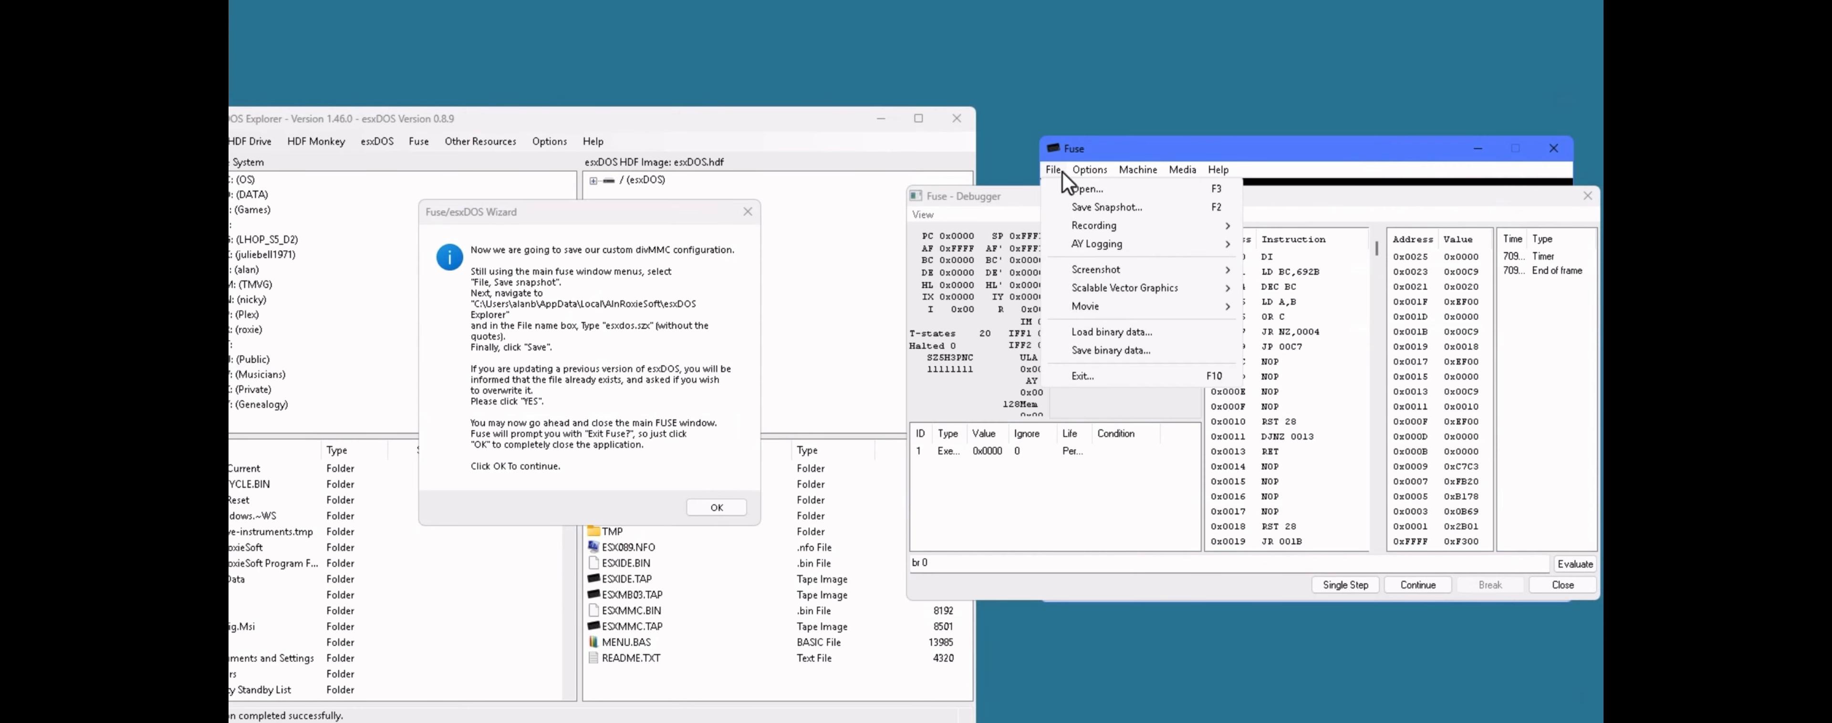
pyautogui.click(1081, 376)
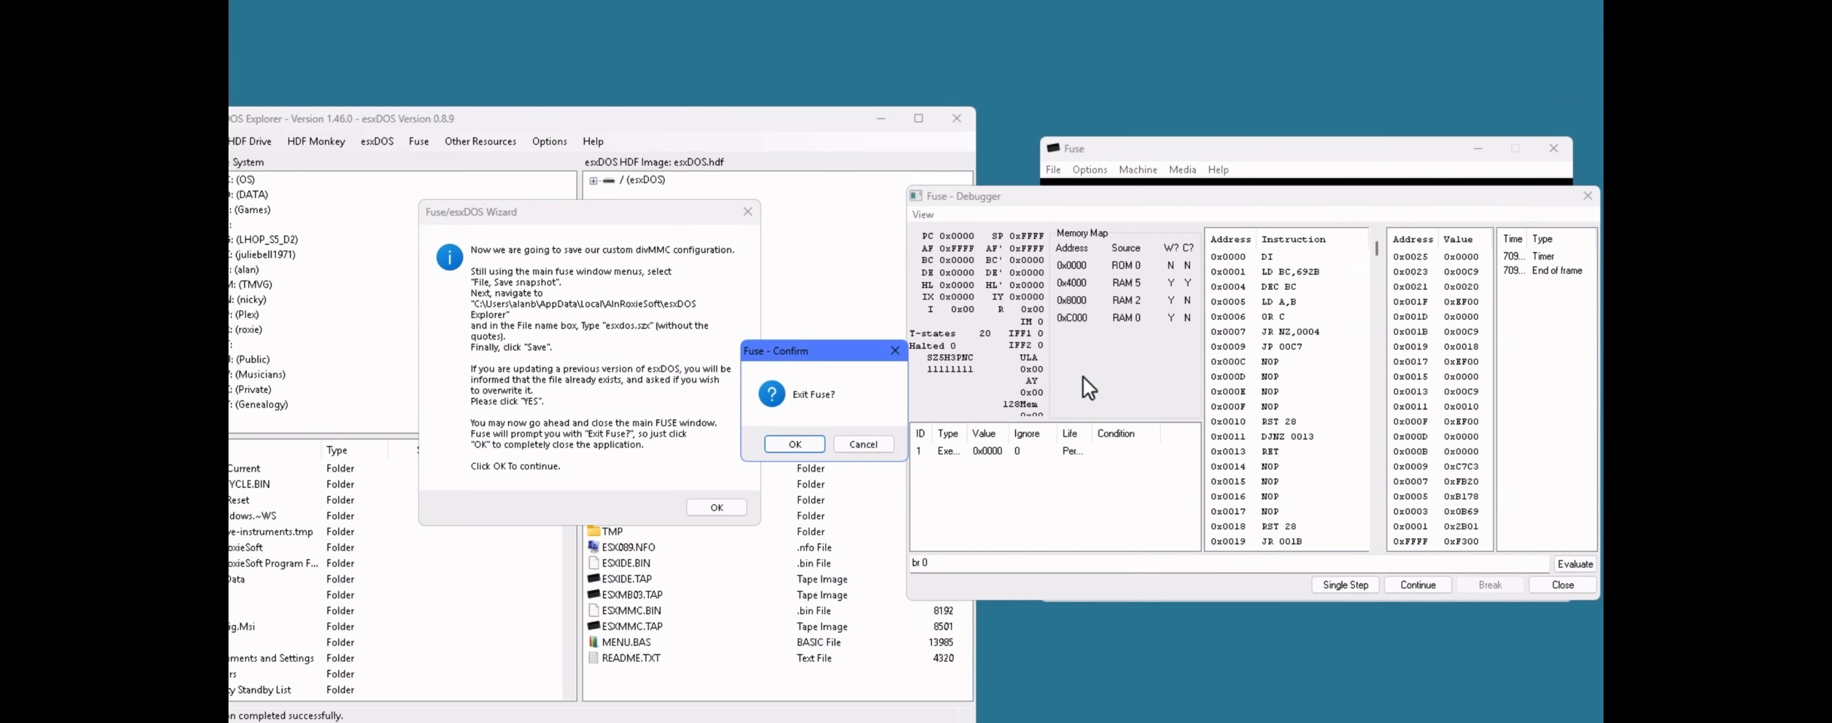
pyautogui.click(797, 446)
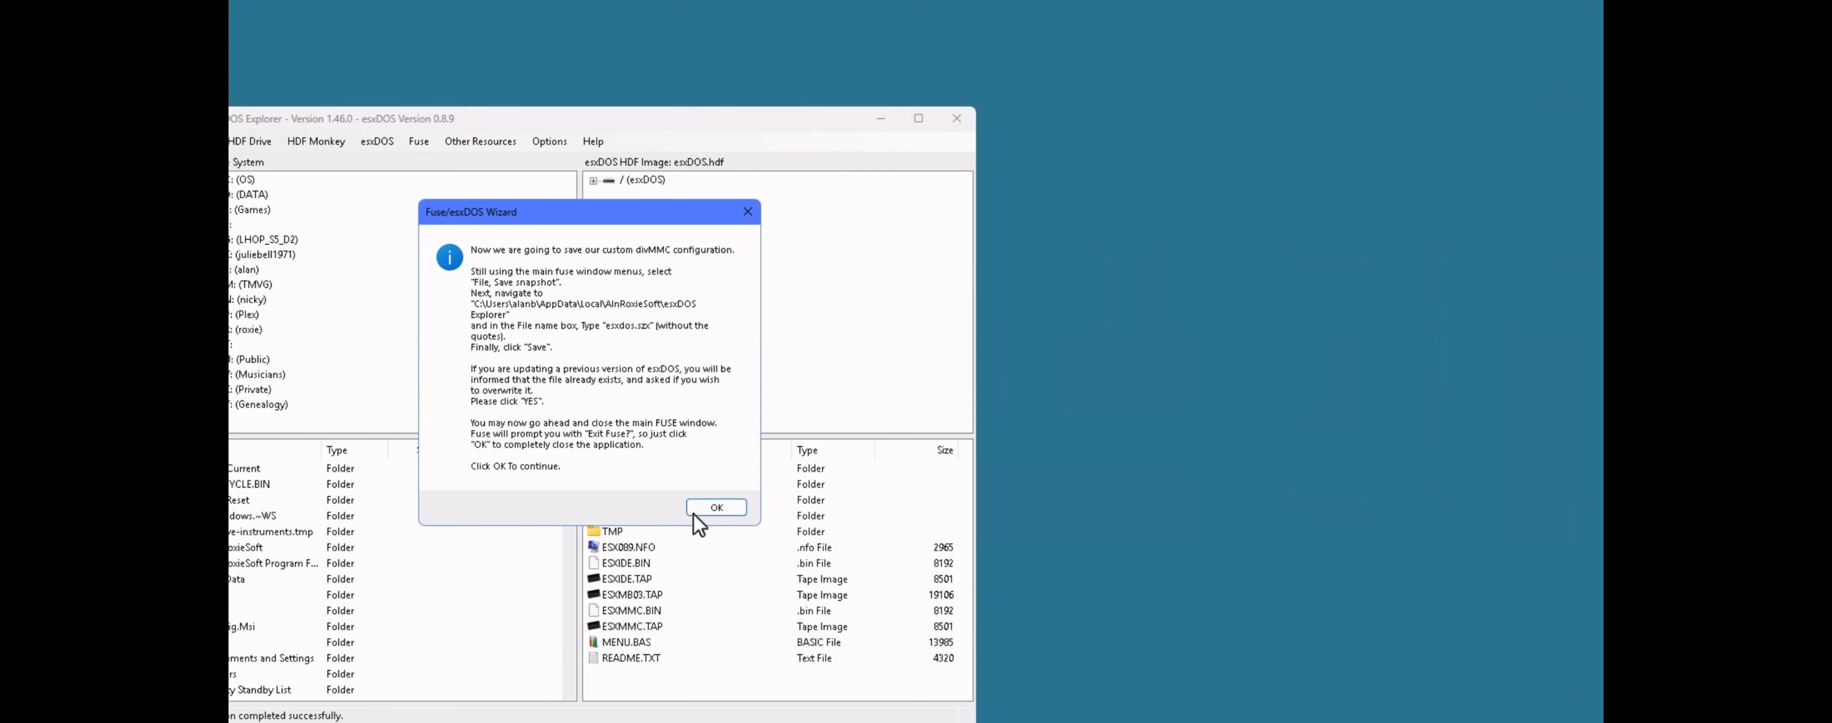
# Step: Continue the wizard in esxDOS Explorer, let it create the shortcut that launches Fuse with the snapshot and HDF image, and finish the setup
pyautogui.click(716, 507)
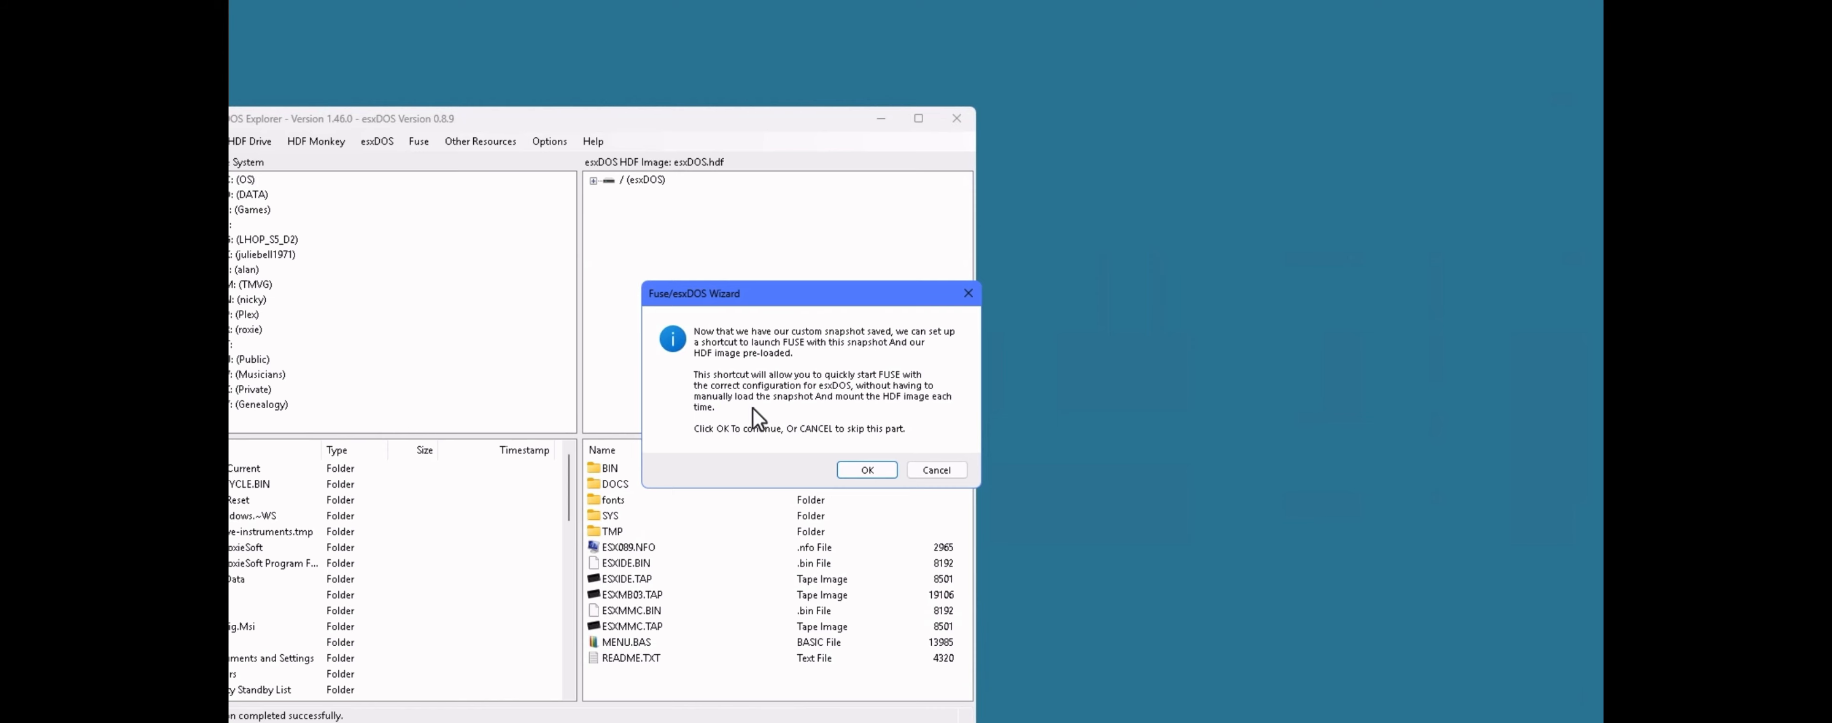
pyautogui.click(868, 472)
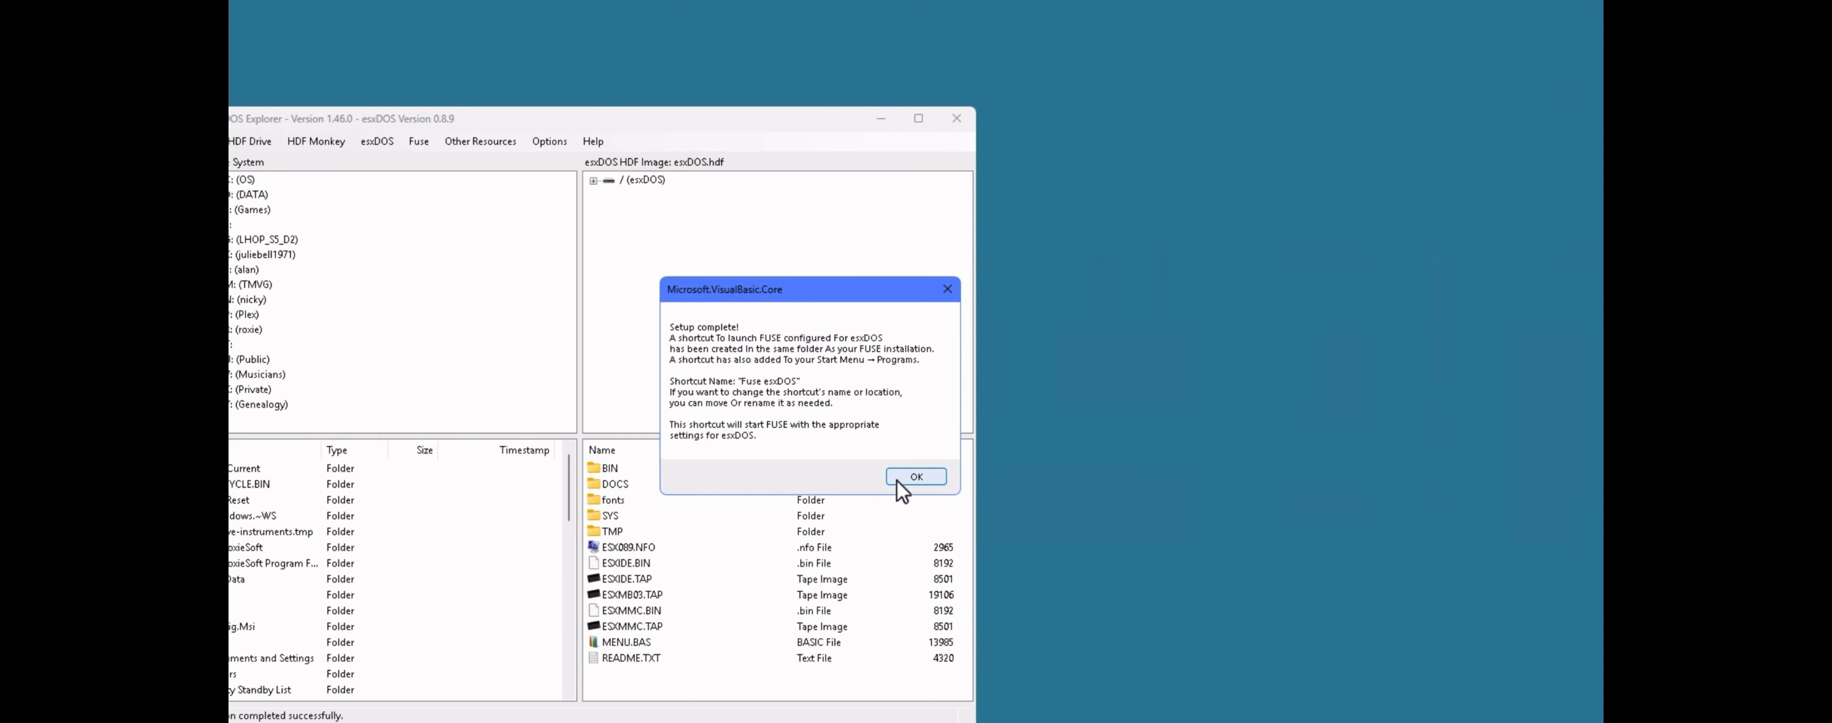
pyautogui.click(910, 477)
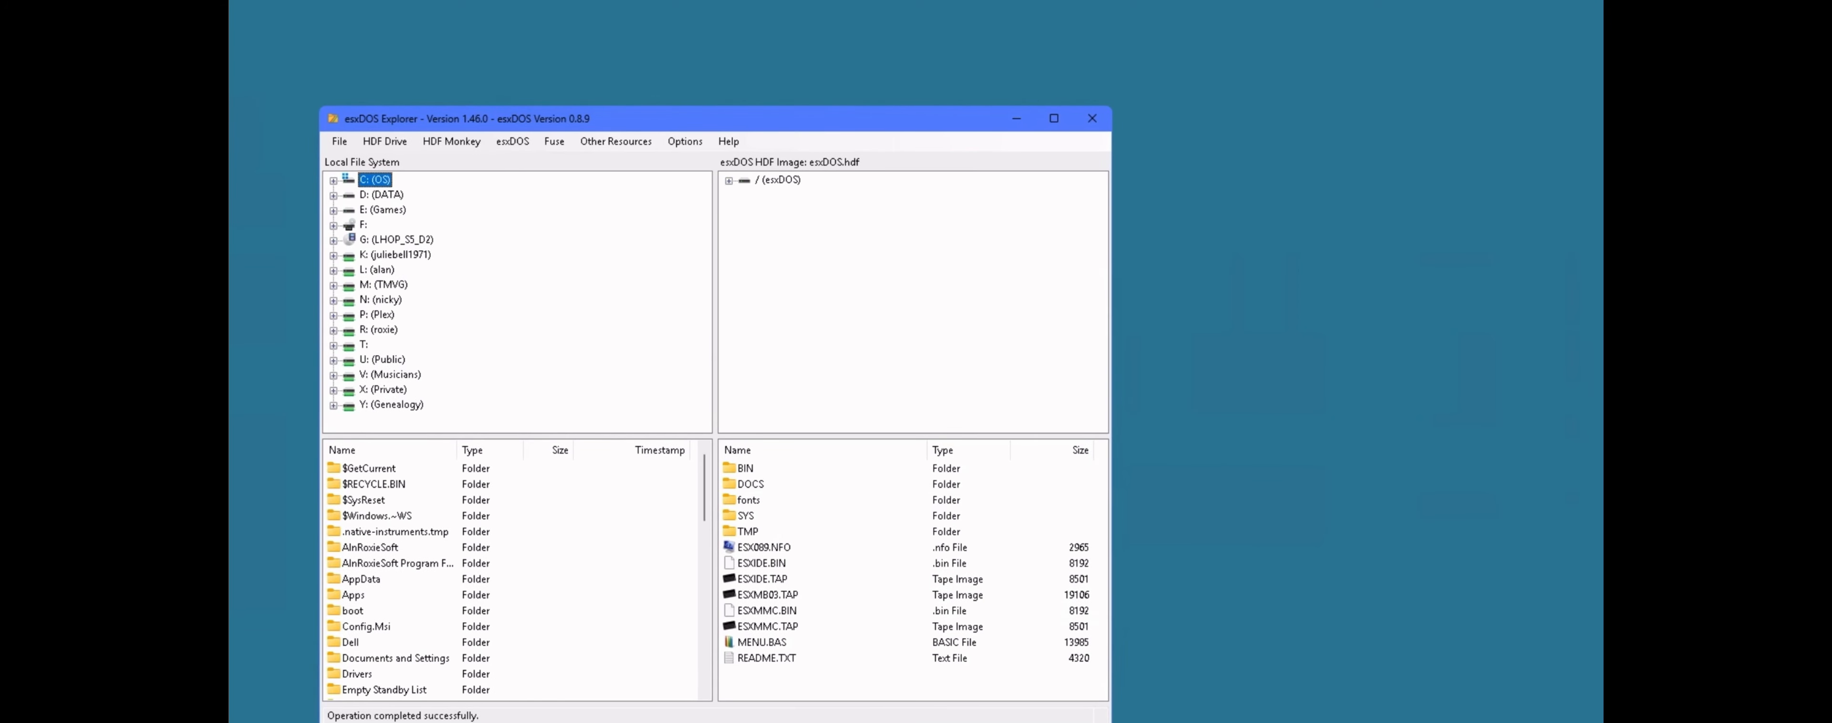
# Step: Find the Fuse esxDOS shortcut among all Windows apps, pin it to Start, and return towards the pinned apps
pyautogui.press('super')
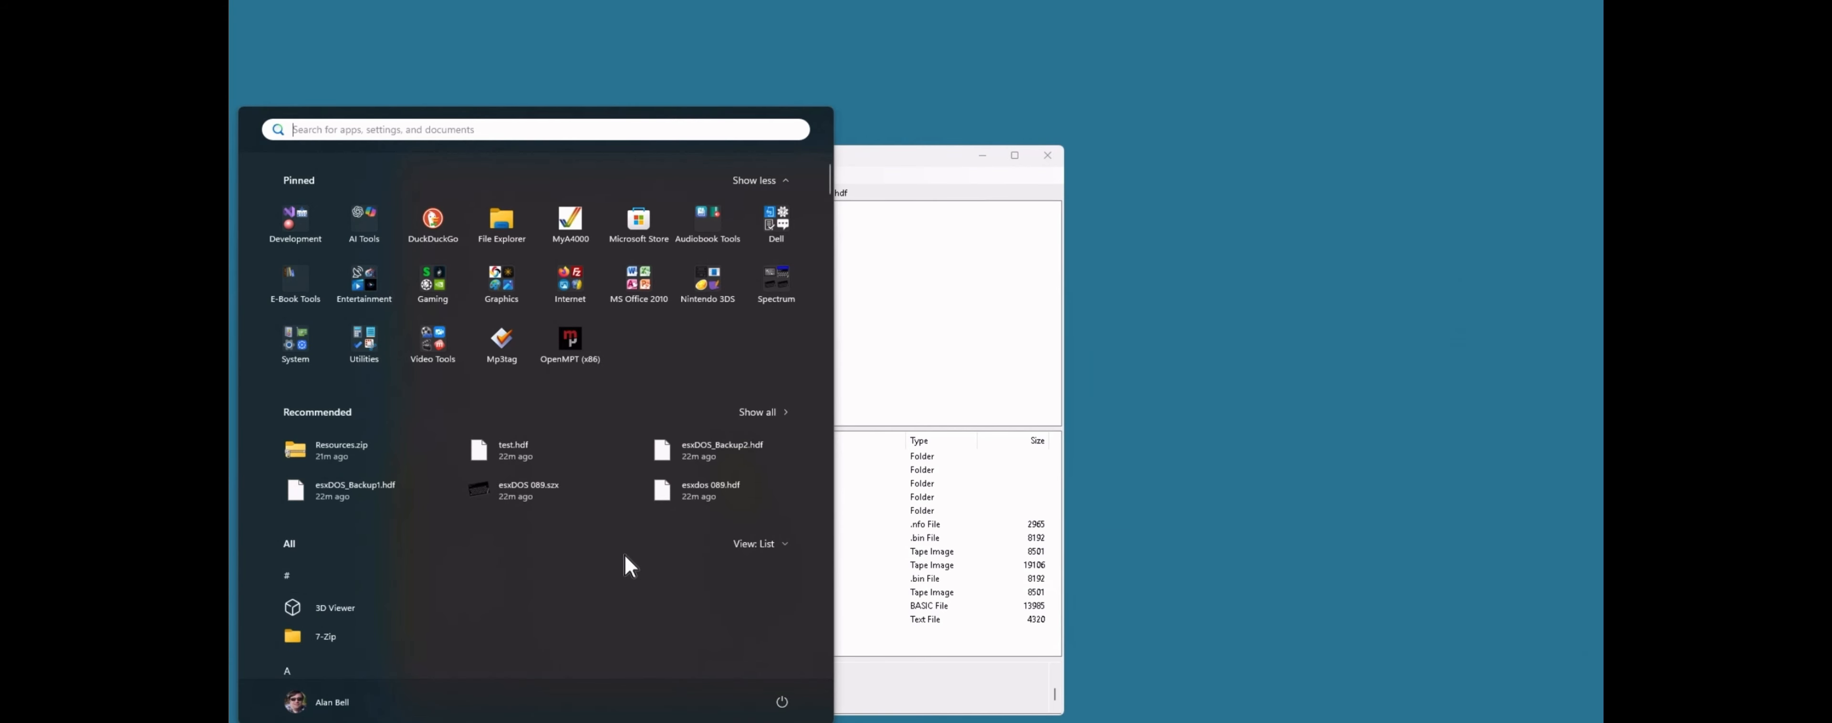
pyautogui.scroll(-15, 349, 505)
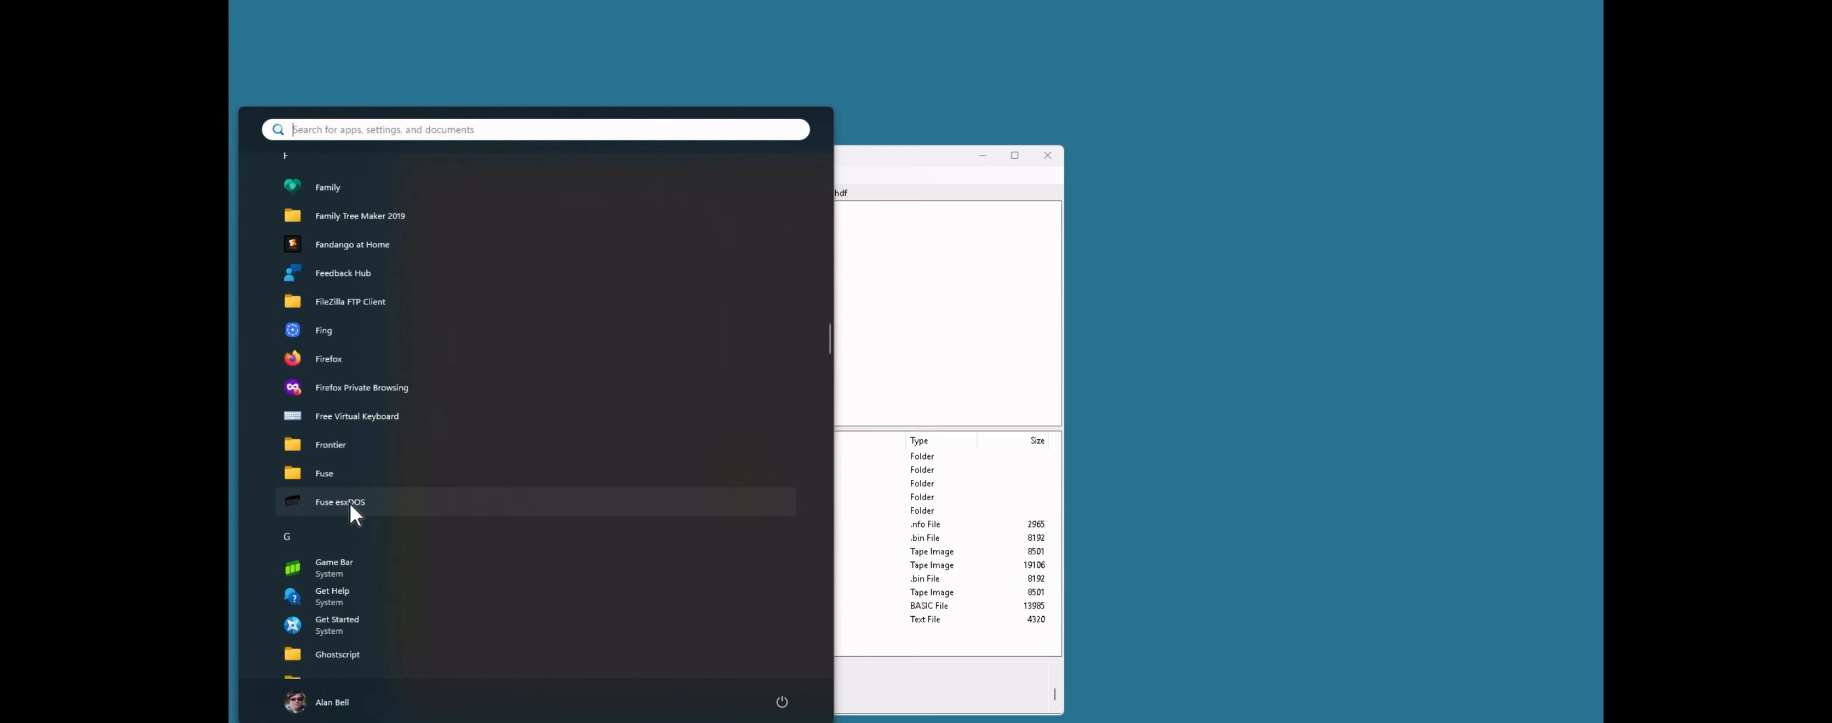
pyautogui.rightClick(350, 505)
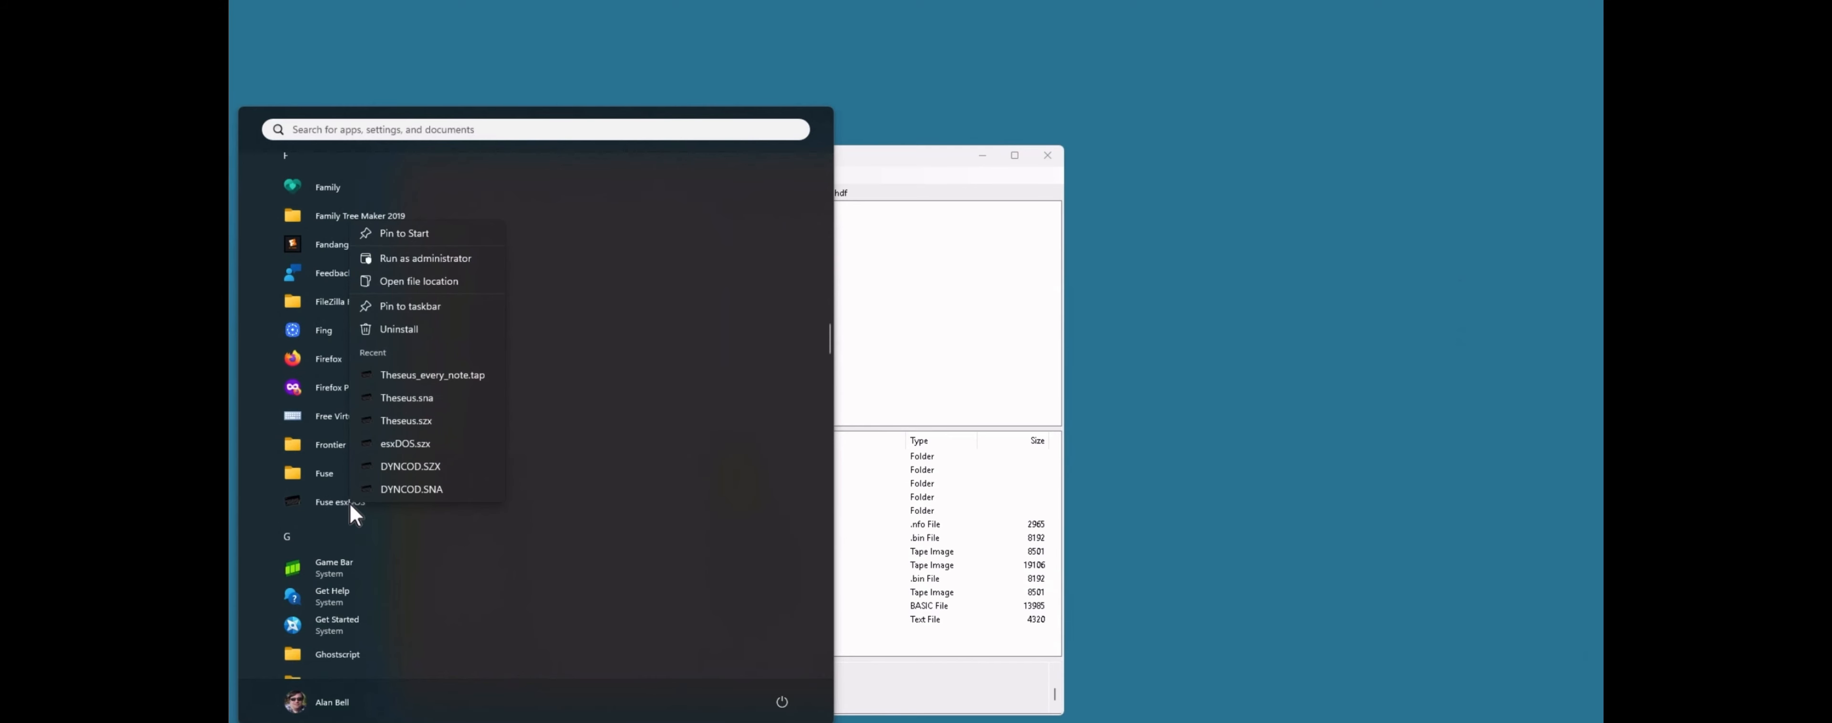
pyautogui.click(454, 240)
pyautogui.scroll(10, 786, 312)
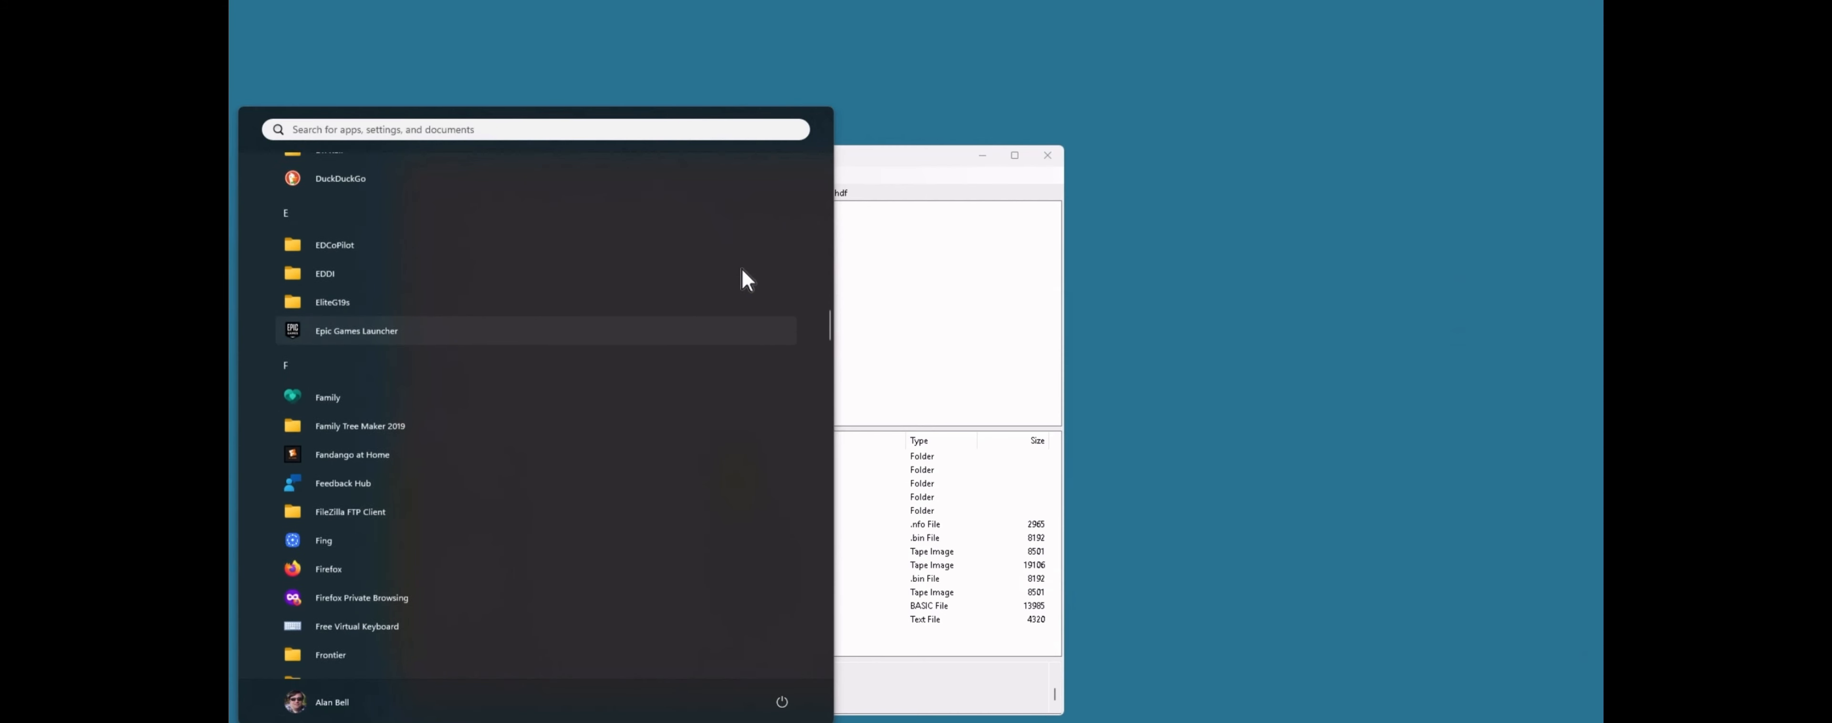
pyautogui.scroll(15, 735, 263)
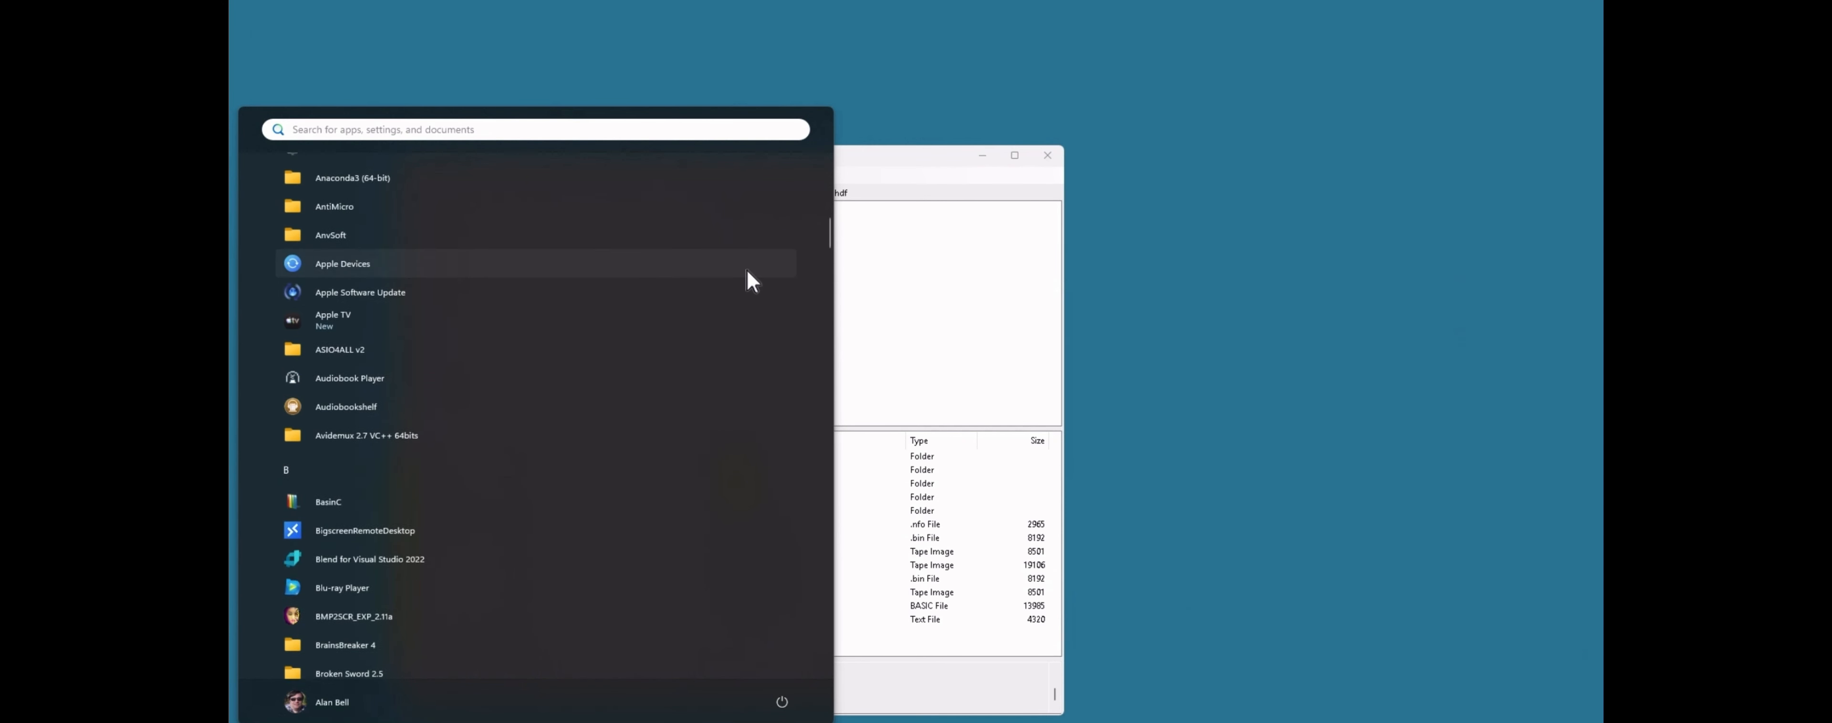
# Step: Launch the pinned Fuse esxDOS shortcut and open the file browser from the boot menu
pyautogui.scroll(1, 748, 272)
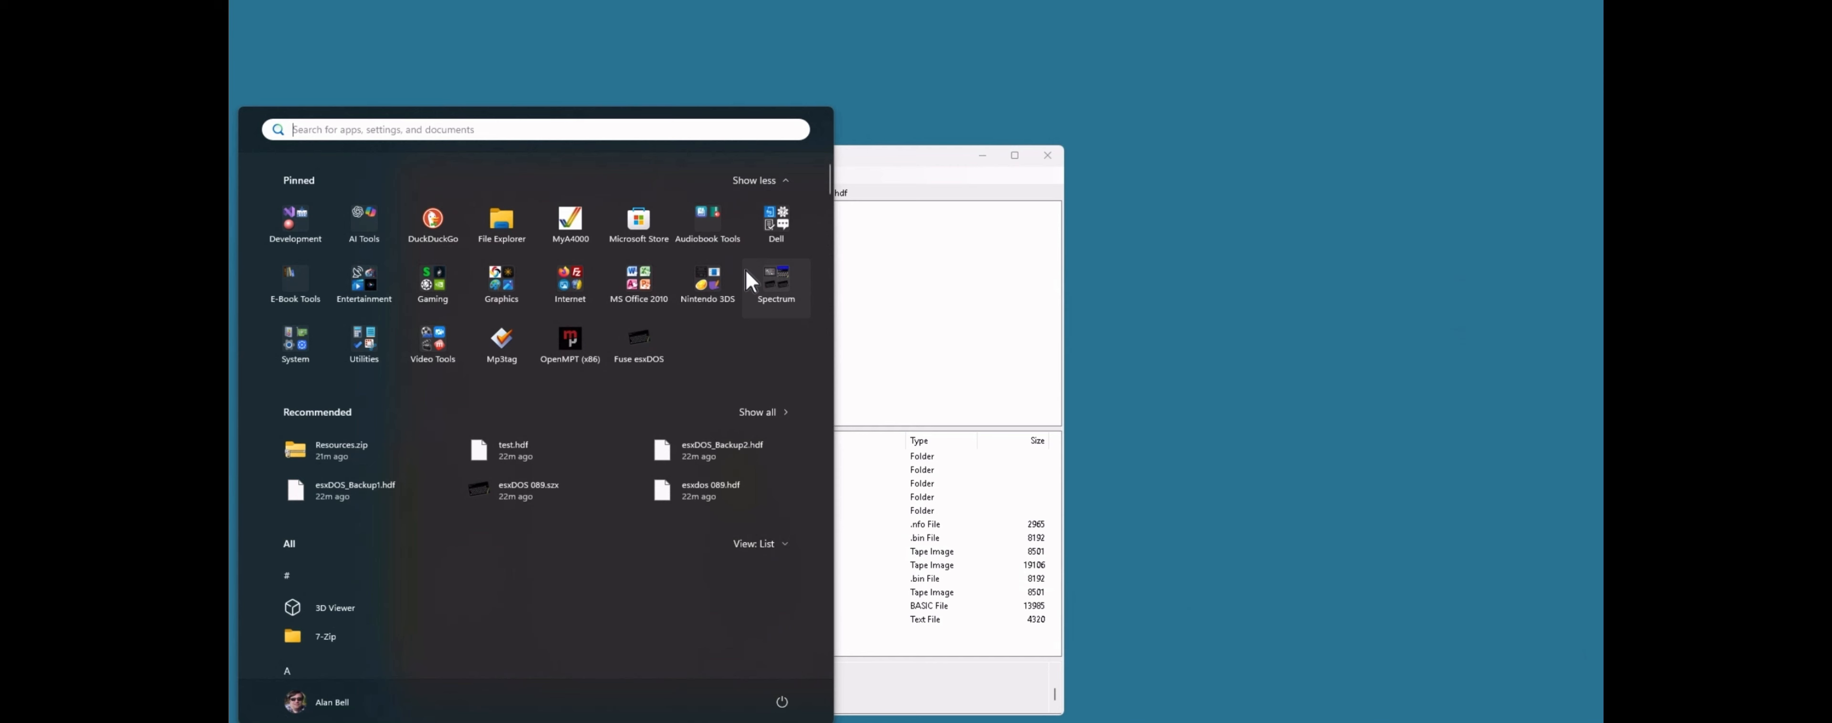
pyautogui.click(637, 343)
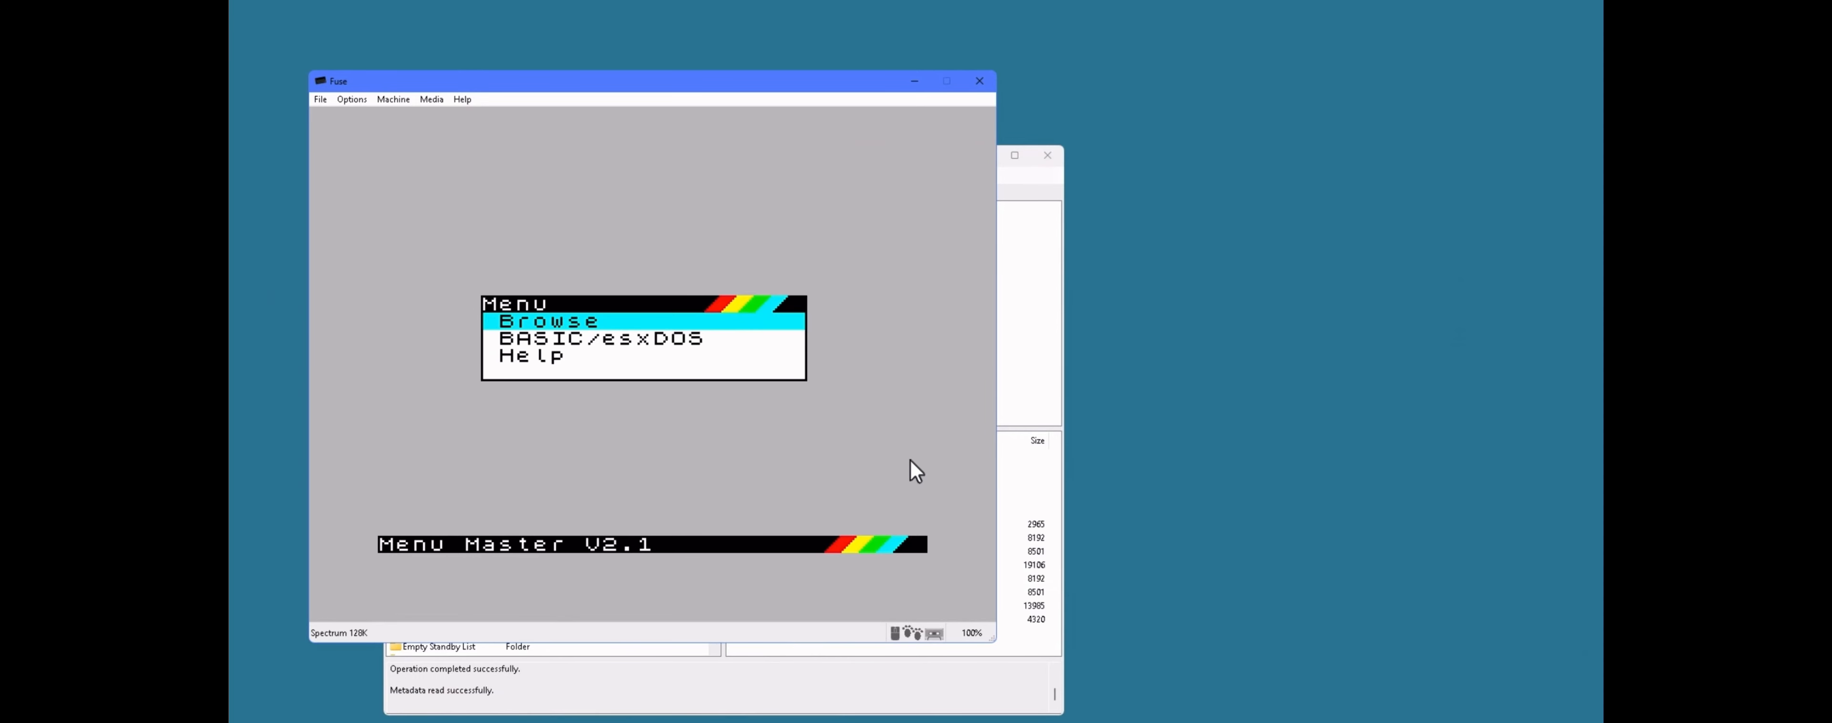
pyautogui.press('Return')
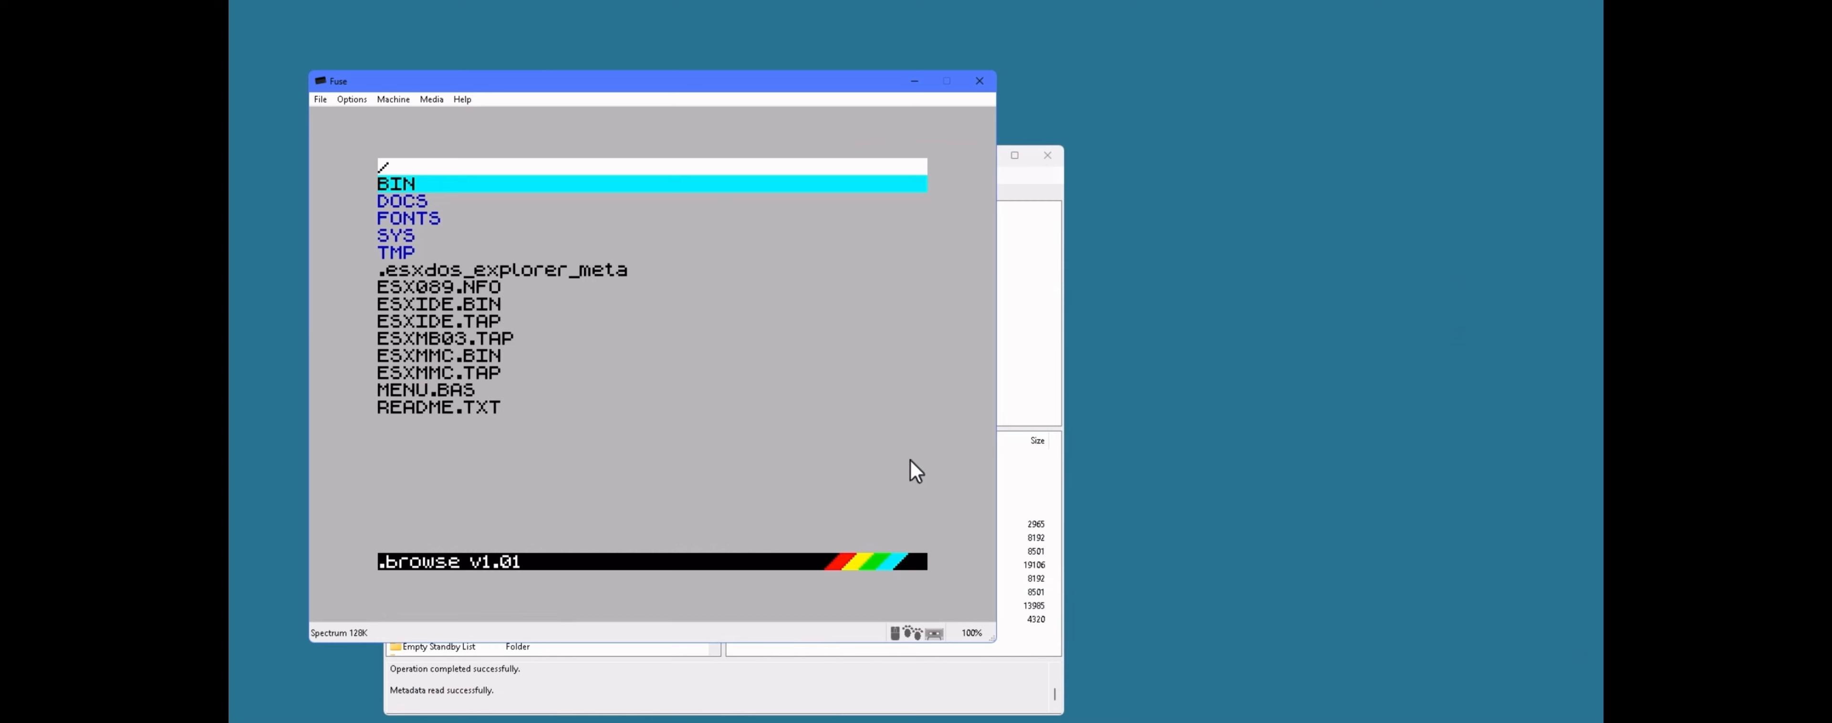
# Step: Look through the root directory entries in the esxDOS file browser, and return to the main menu
pyautogui.press('Down')
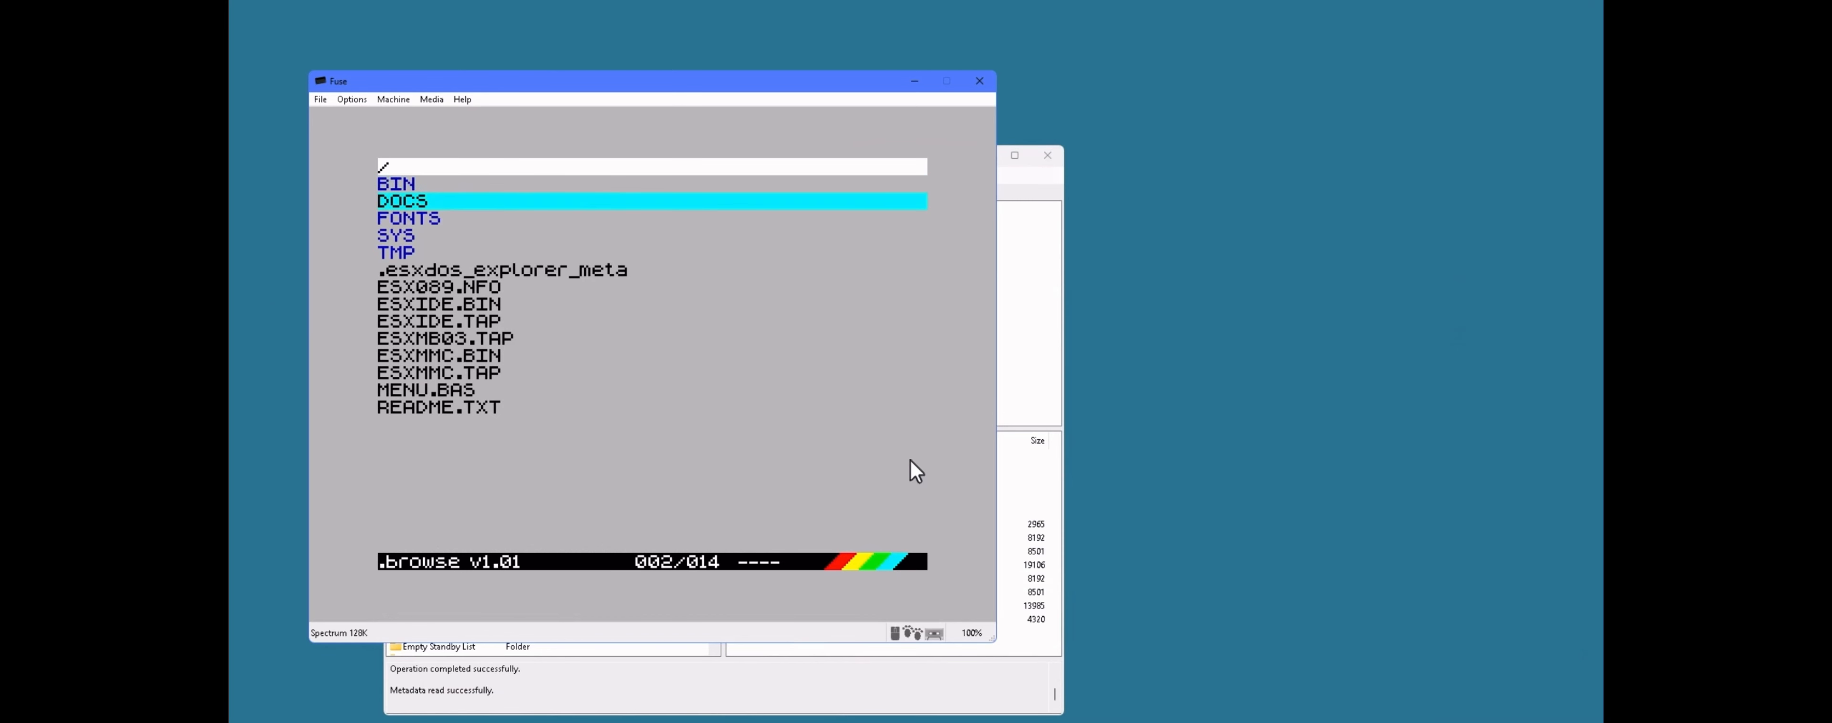
pyautogui.press('Down')
pyautogui.press('Down')
pyautogui.press('Down')
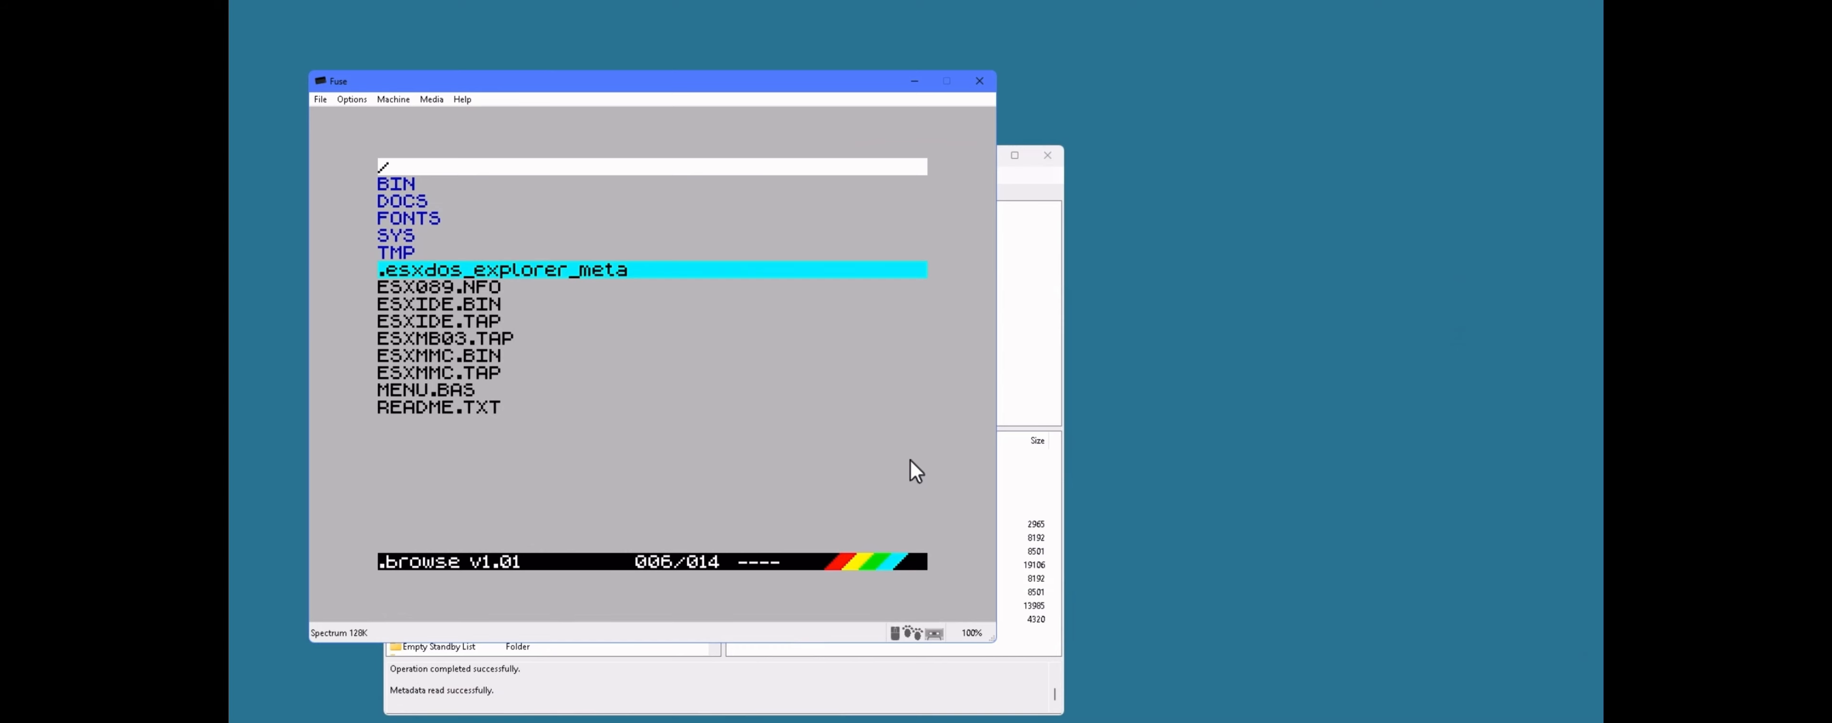
pyautogui.press('Up')
pyautogui.press('Up')
pyautogui.press('Up')
pyautogui.press('Up')
pyautogui.press('Up')
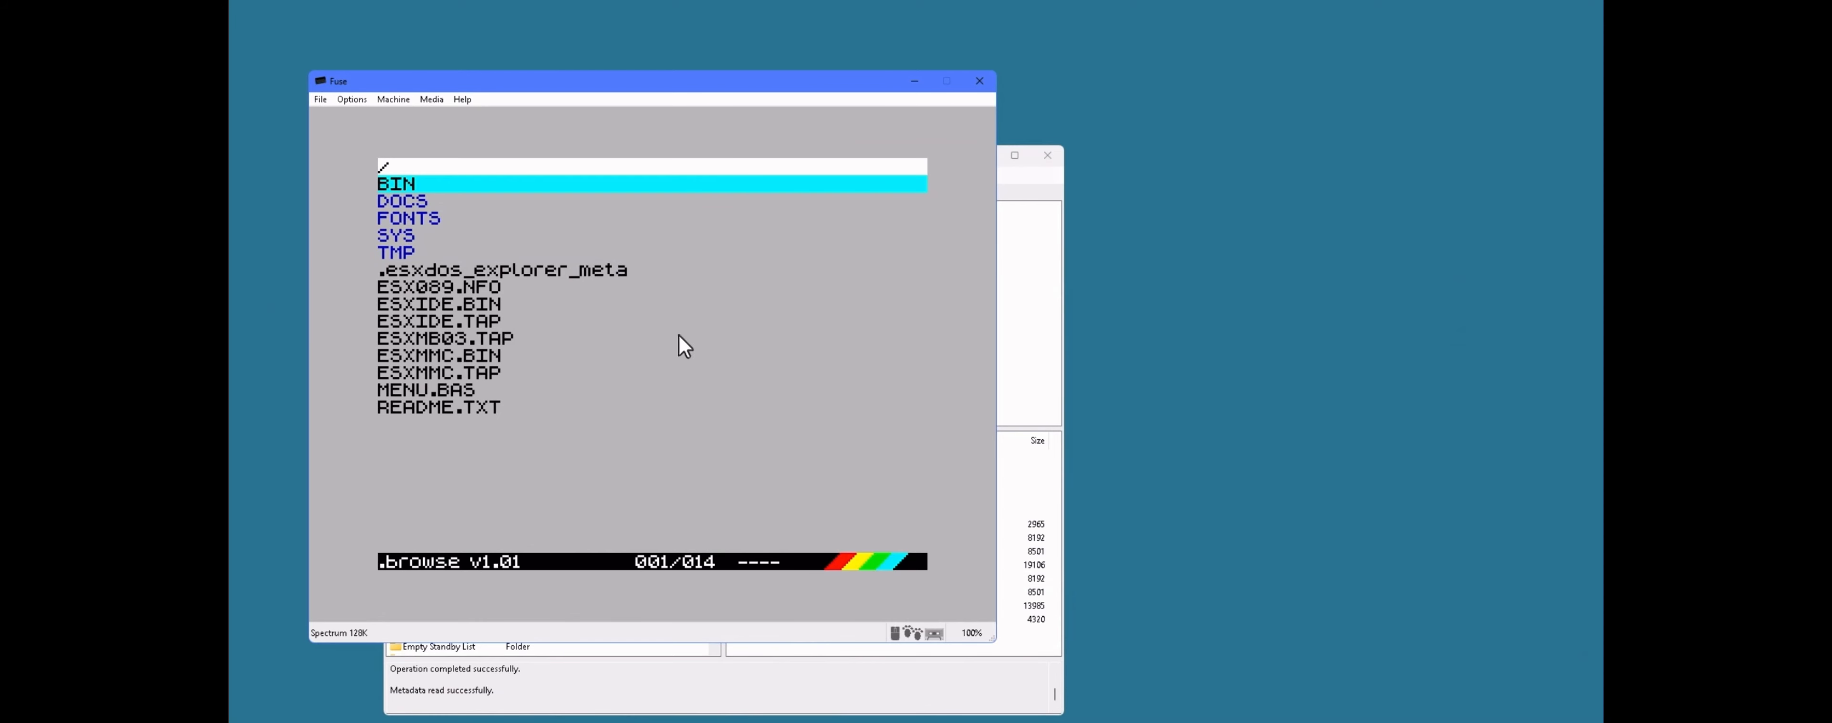
pyautogui.press('Down')
pyautogui.press('Up')
pyautogui.press('Up')
pyautogui.press('Up')
pyautogui.press('Up')
pyautogui.press('Escape')
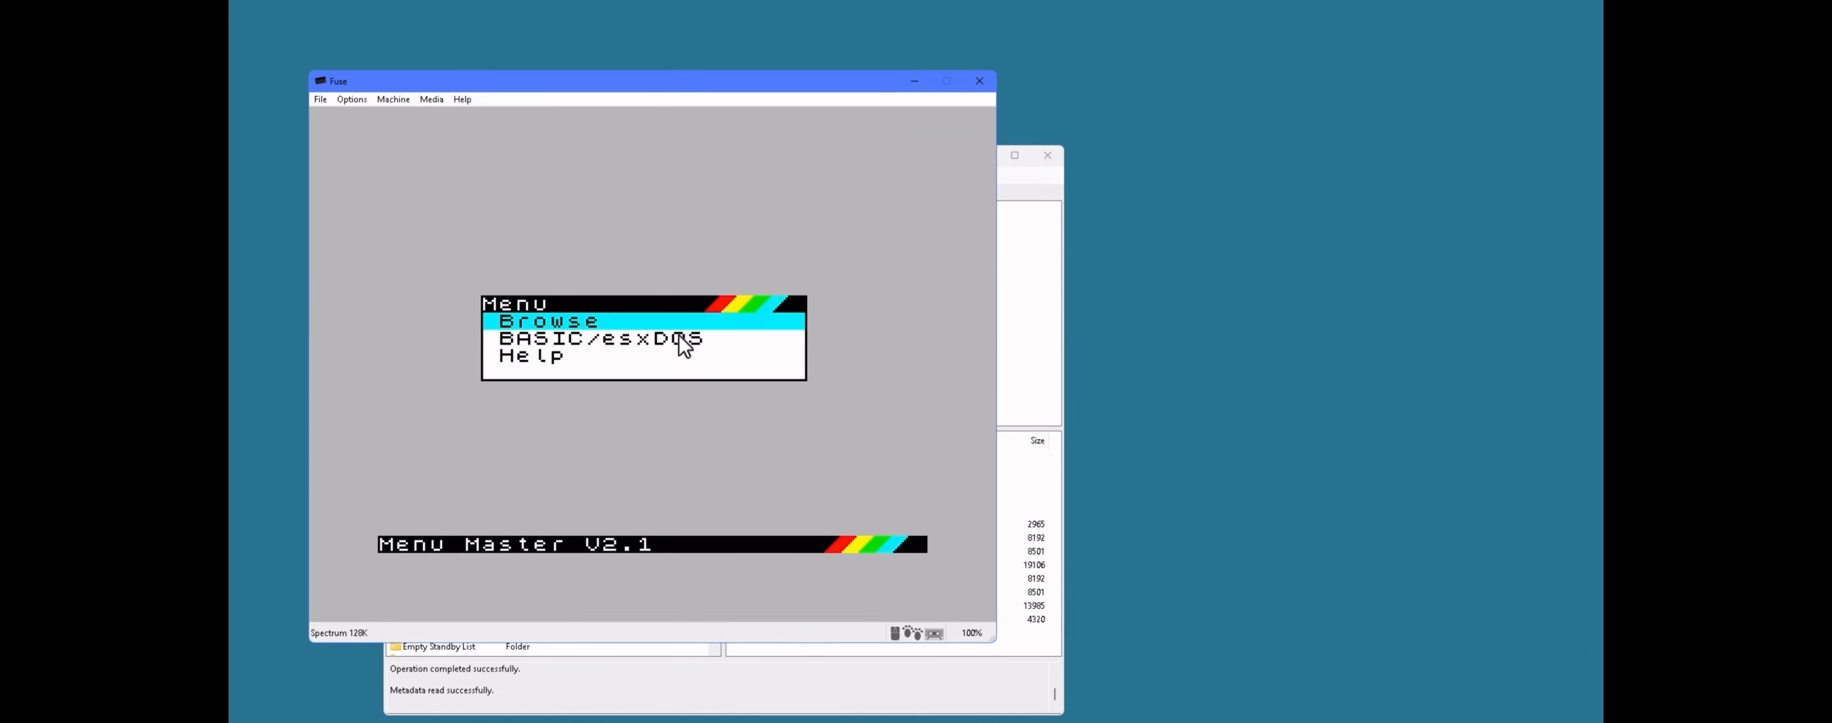
# Step: View the Menu Master help page, and return to the main menu
pyautogui.press('Down')
pyautogui.press('Down')
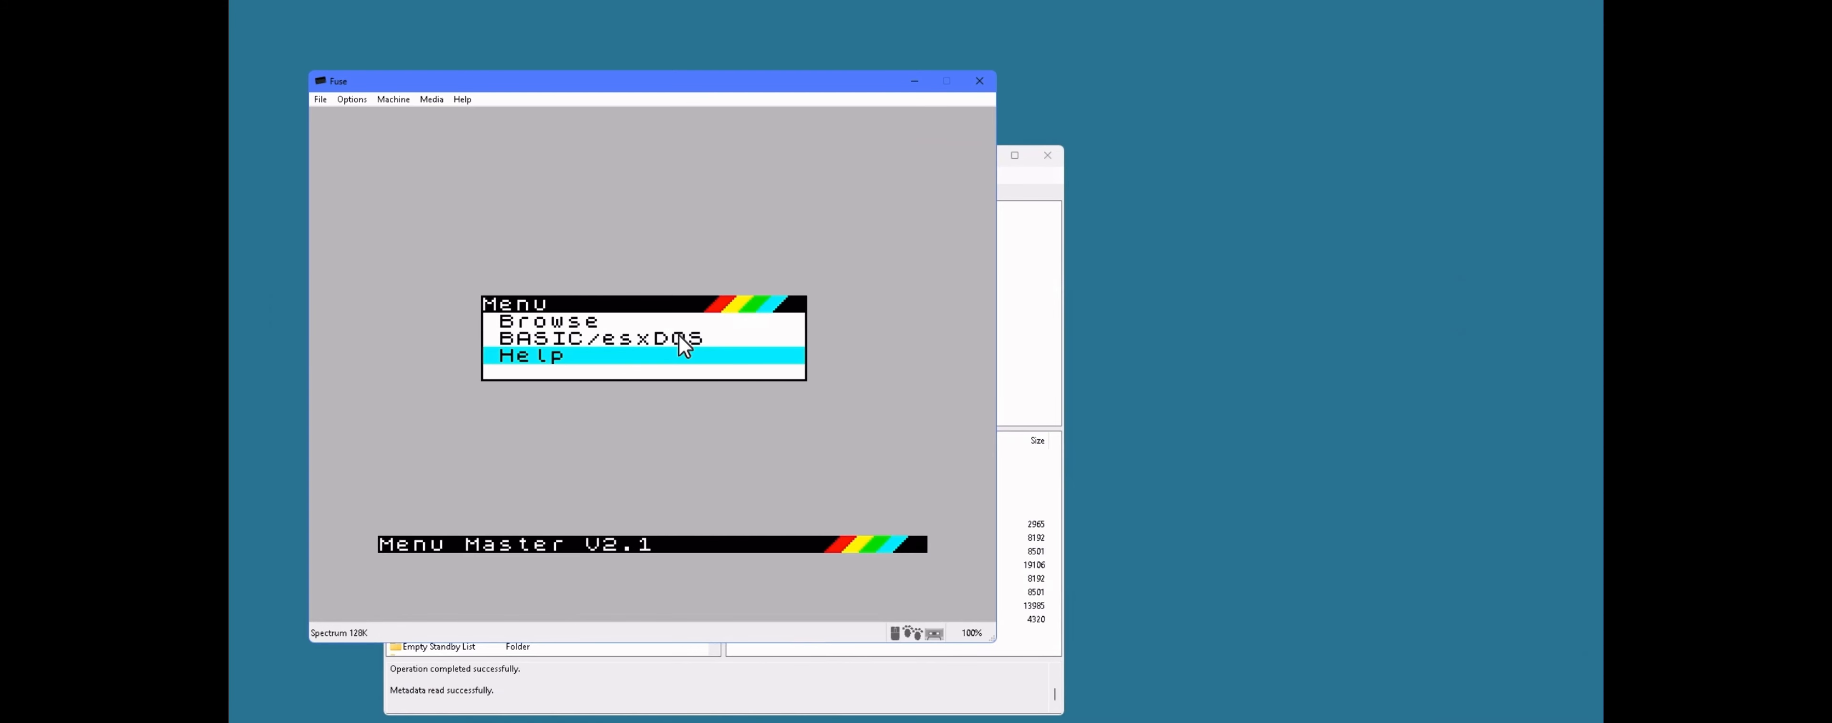
pyautogui.press('Return')
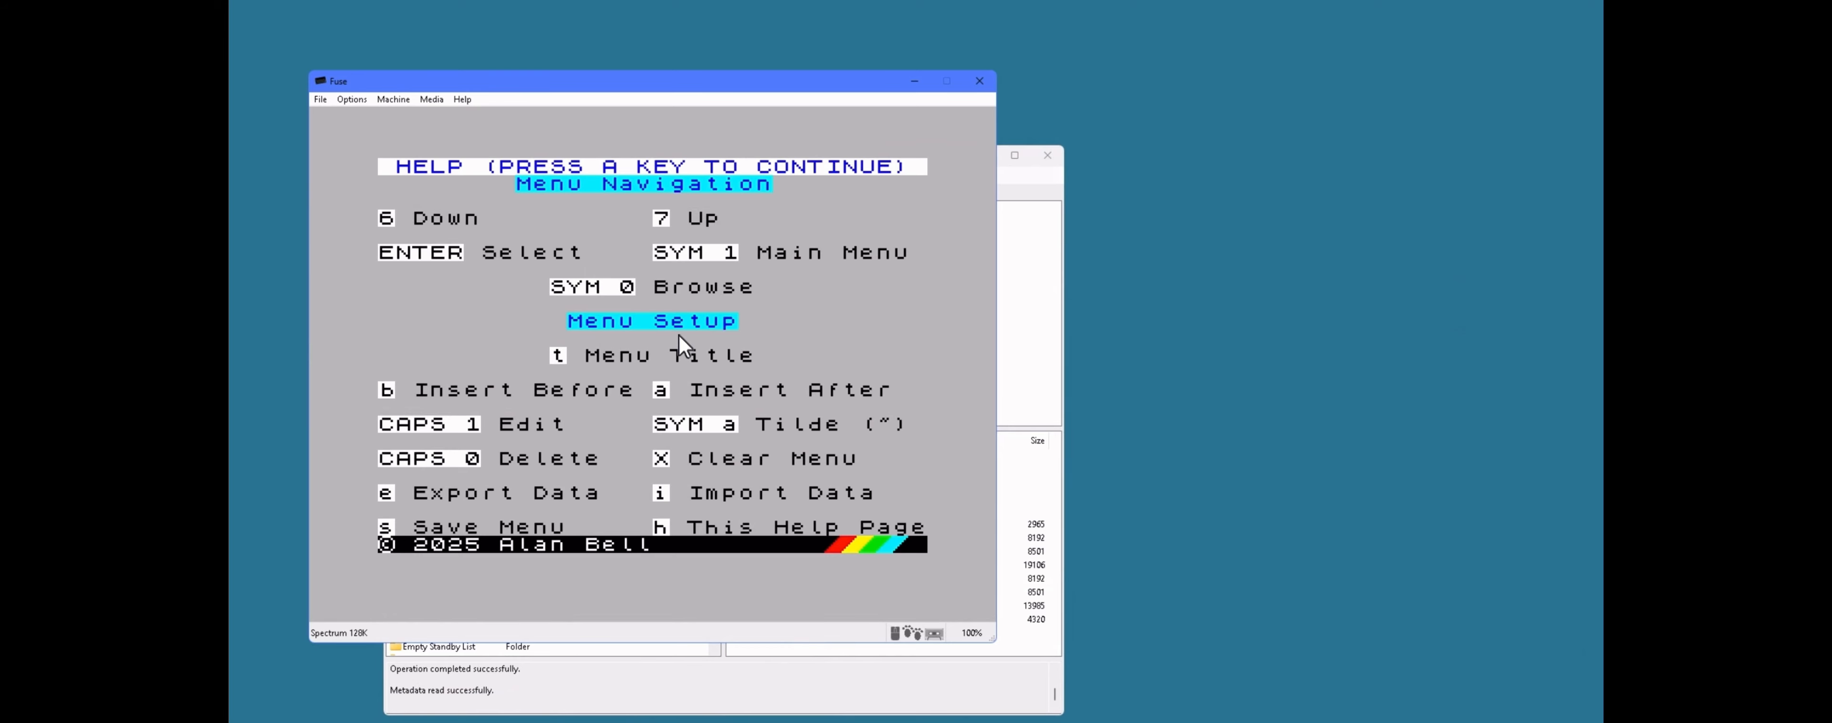
pyautogui.press('Return')
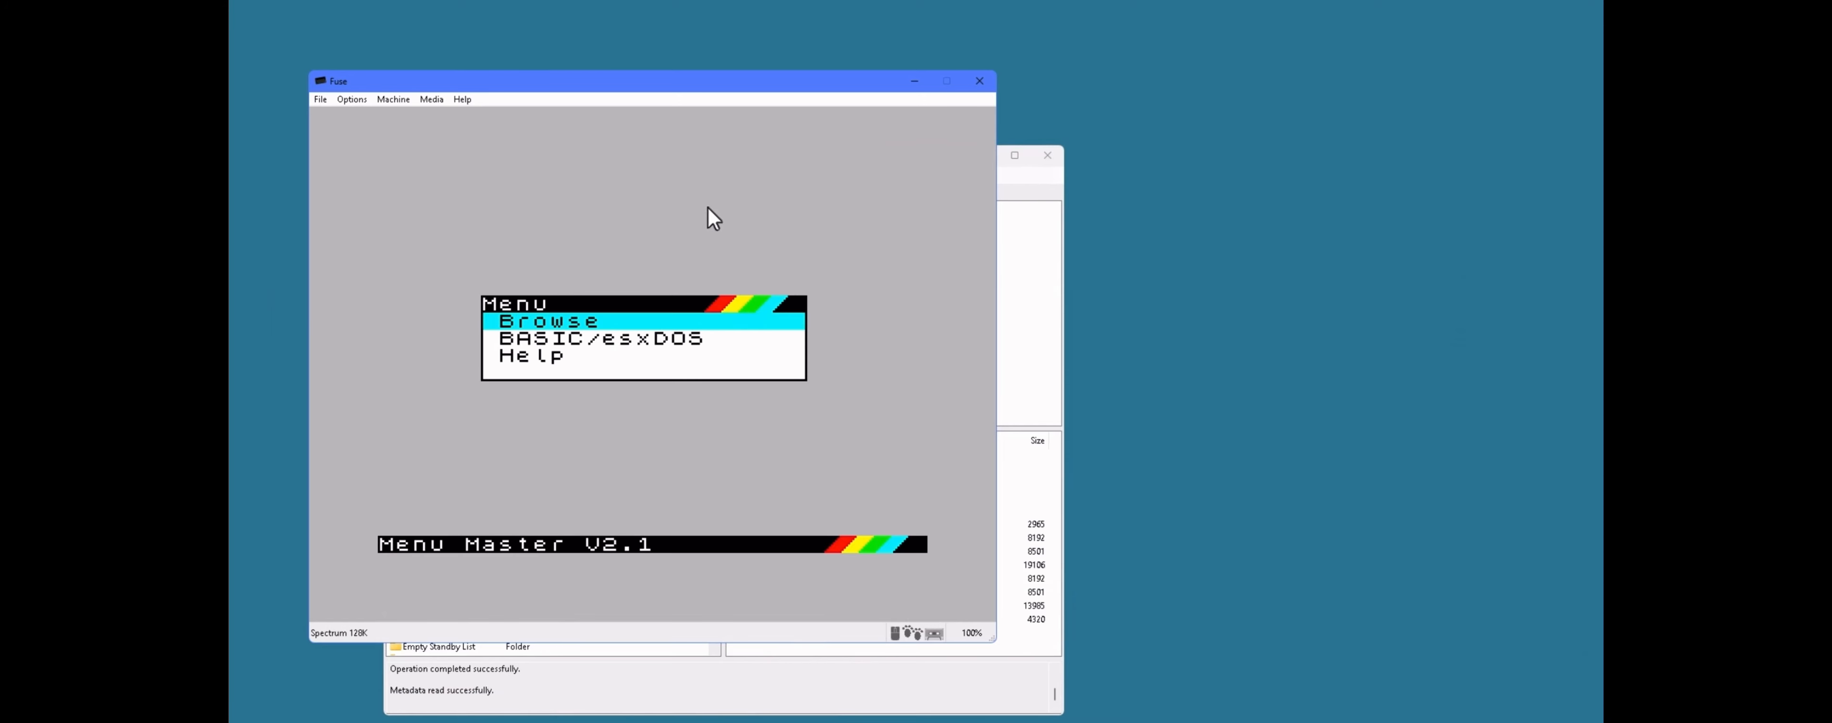
# Step: Exit Fuse with confirmation, and move the esxDOS Explorer window to the middle of the desktop
pyautogui.click(980, 81)
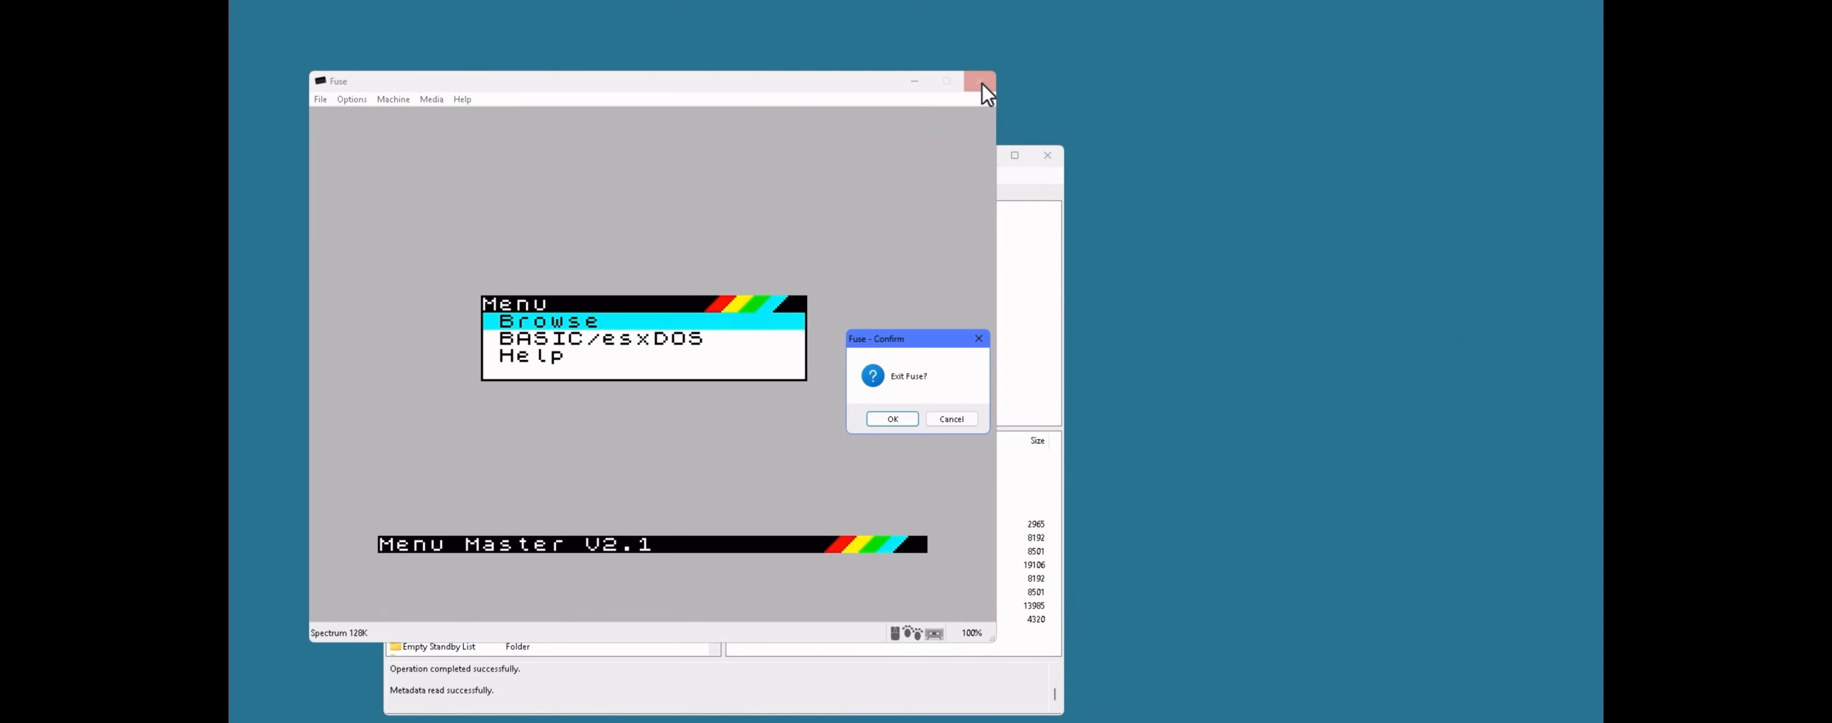
pyautogui.click(889, 420)
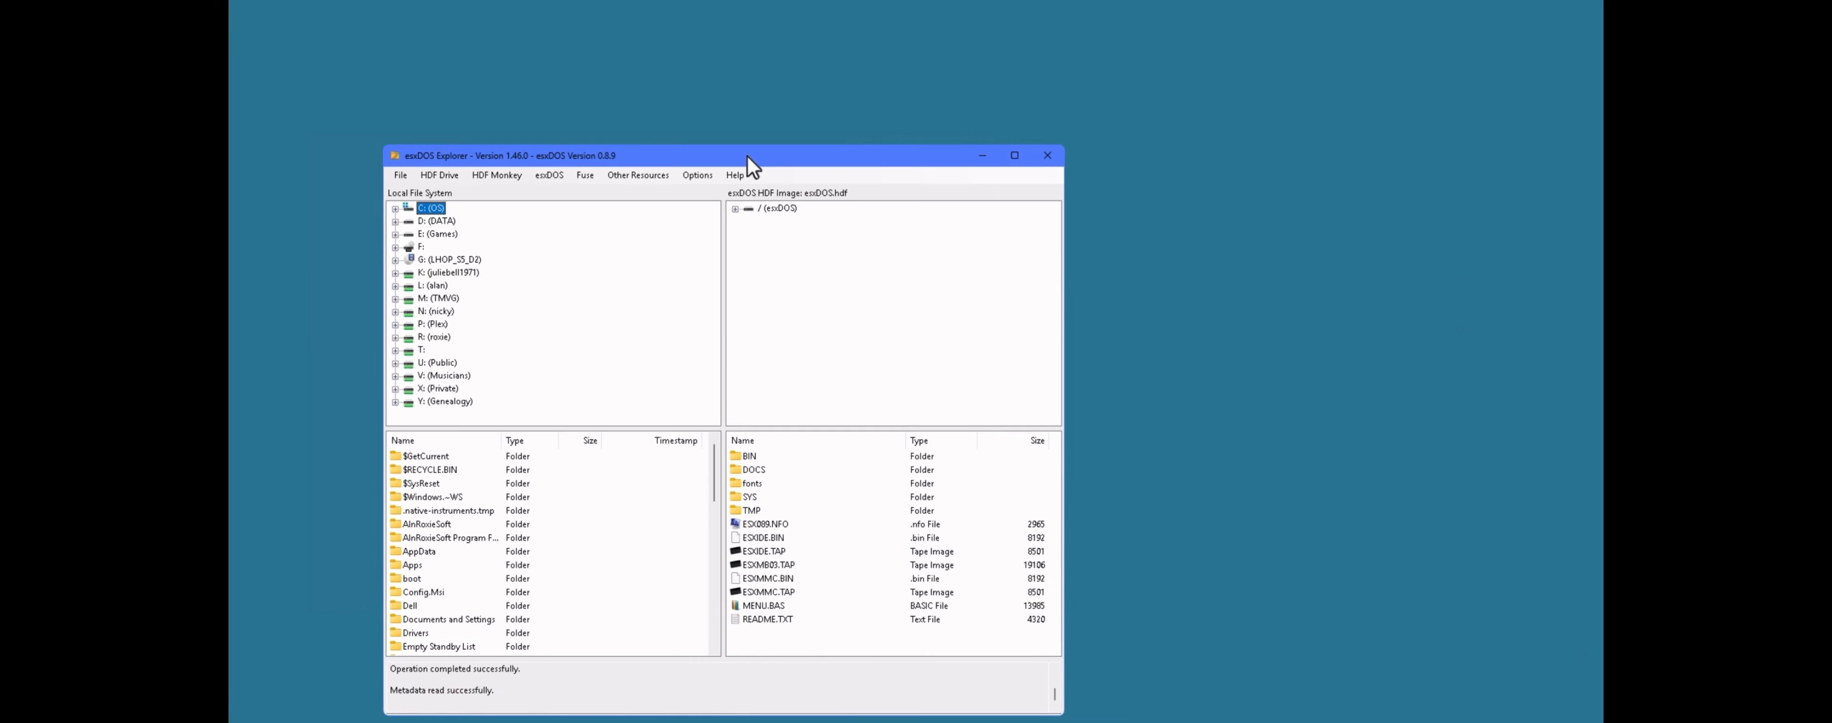
pyautogui.moveTo(746, 155); pyautogui.dragTo(908, 91)
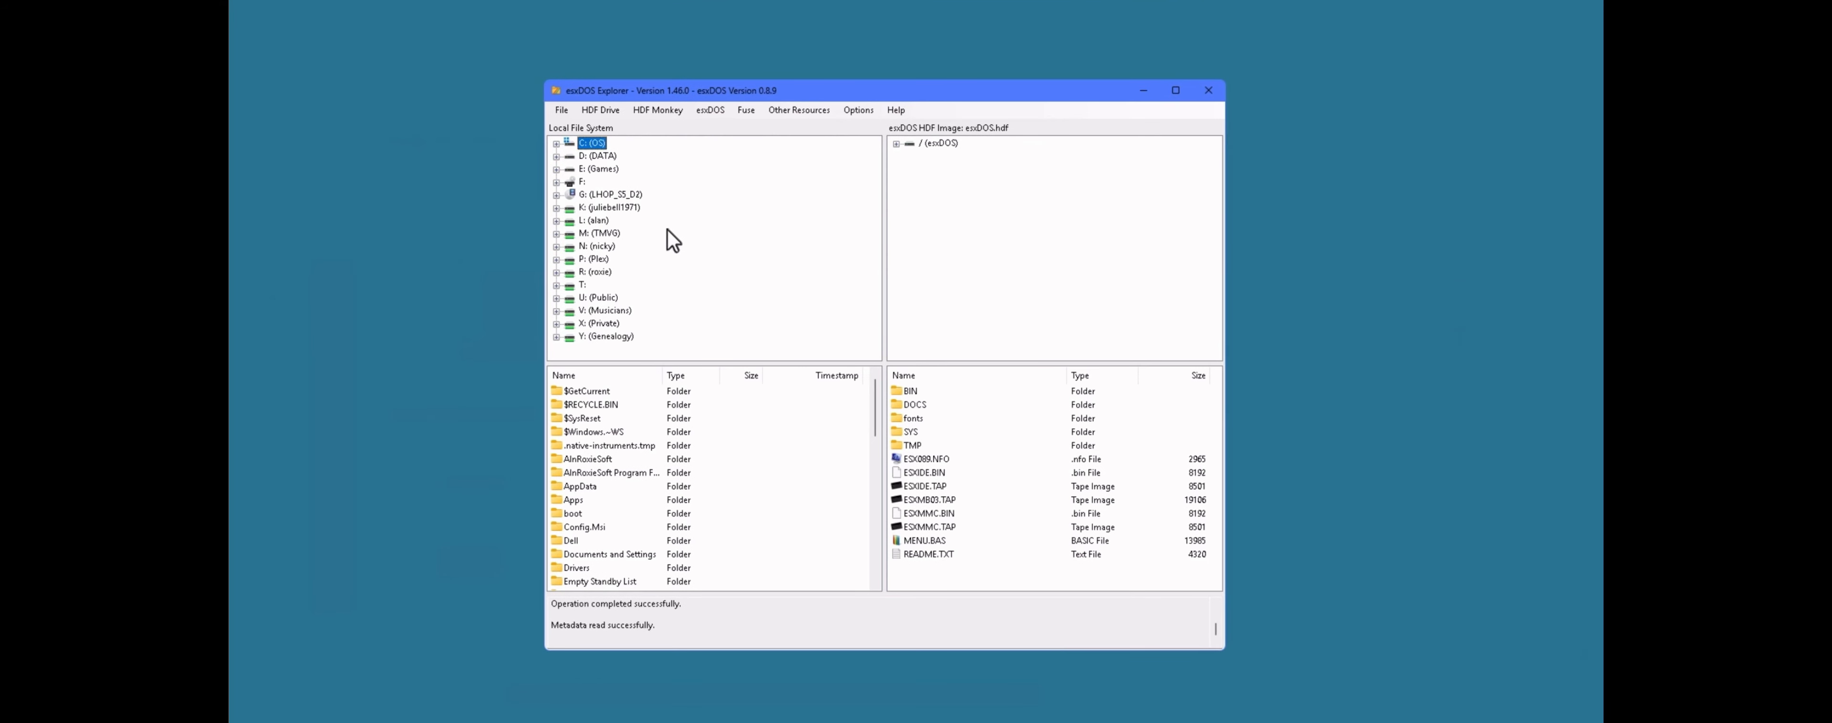
# Step: Open the ZX Omni folder on the local L: drive
pyautogui.click(589, 220)
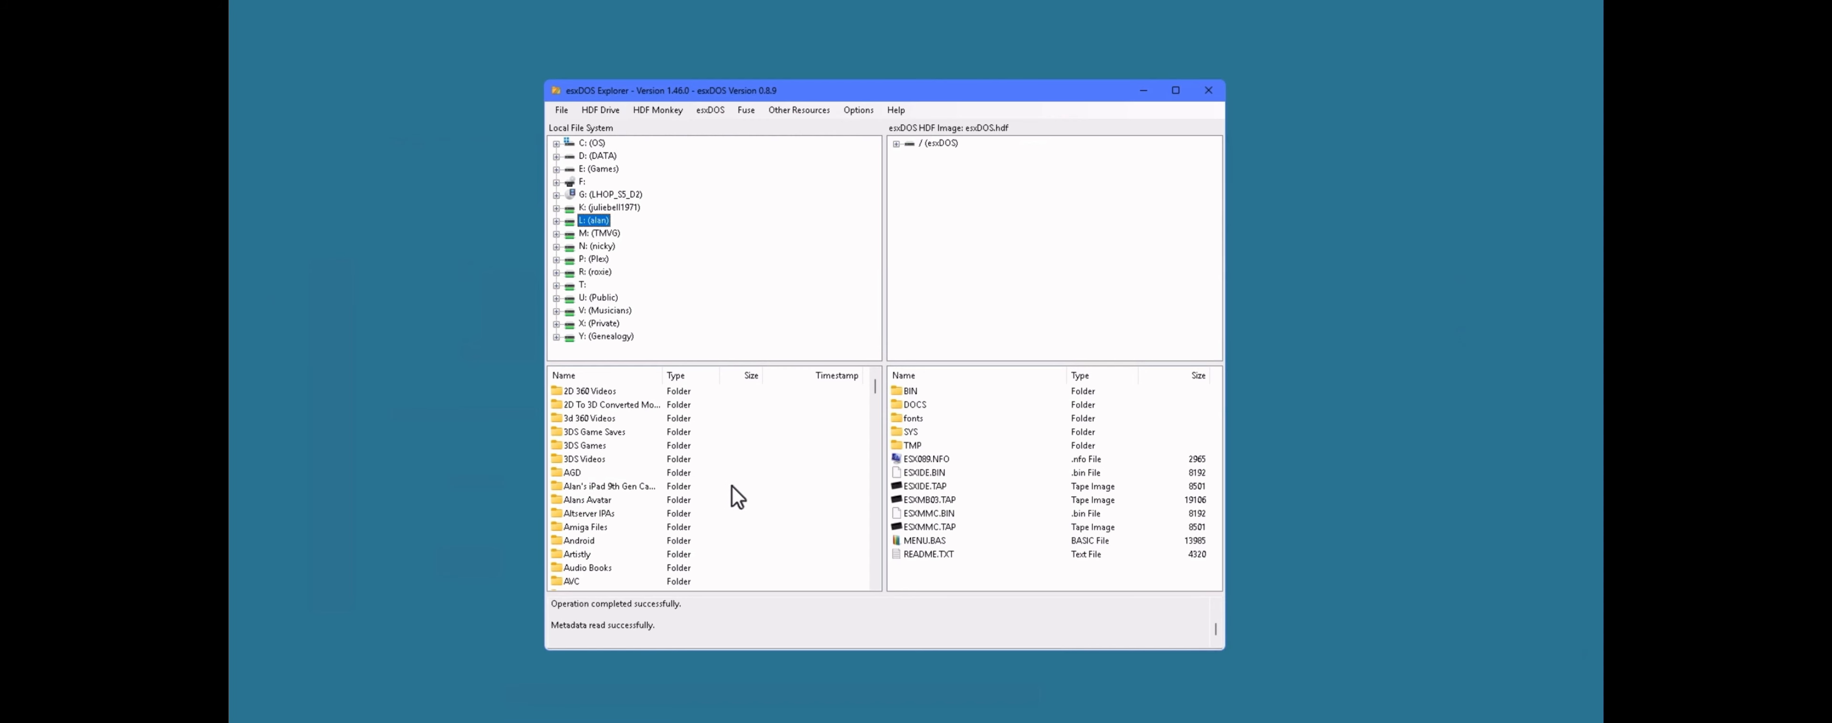
pyautogui.scroll(-1, 739, 497)
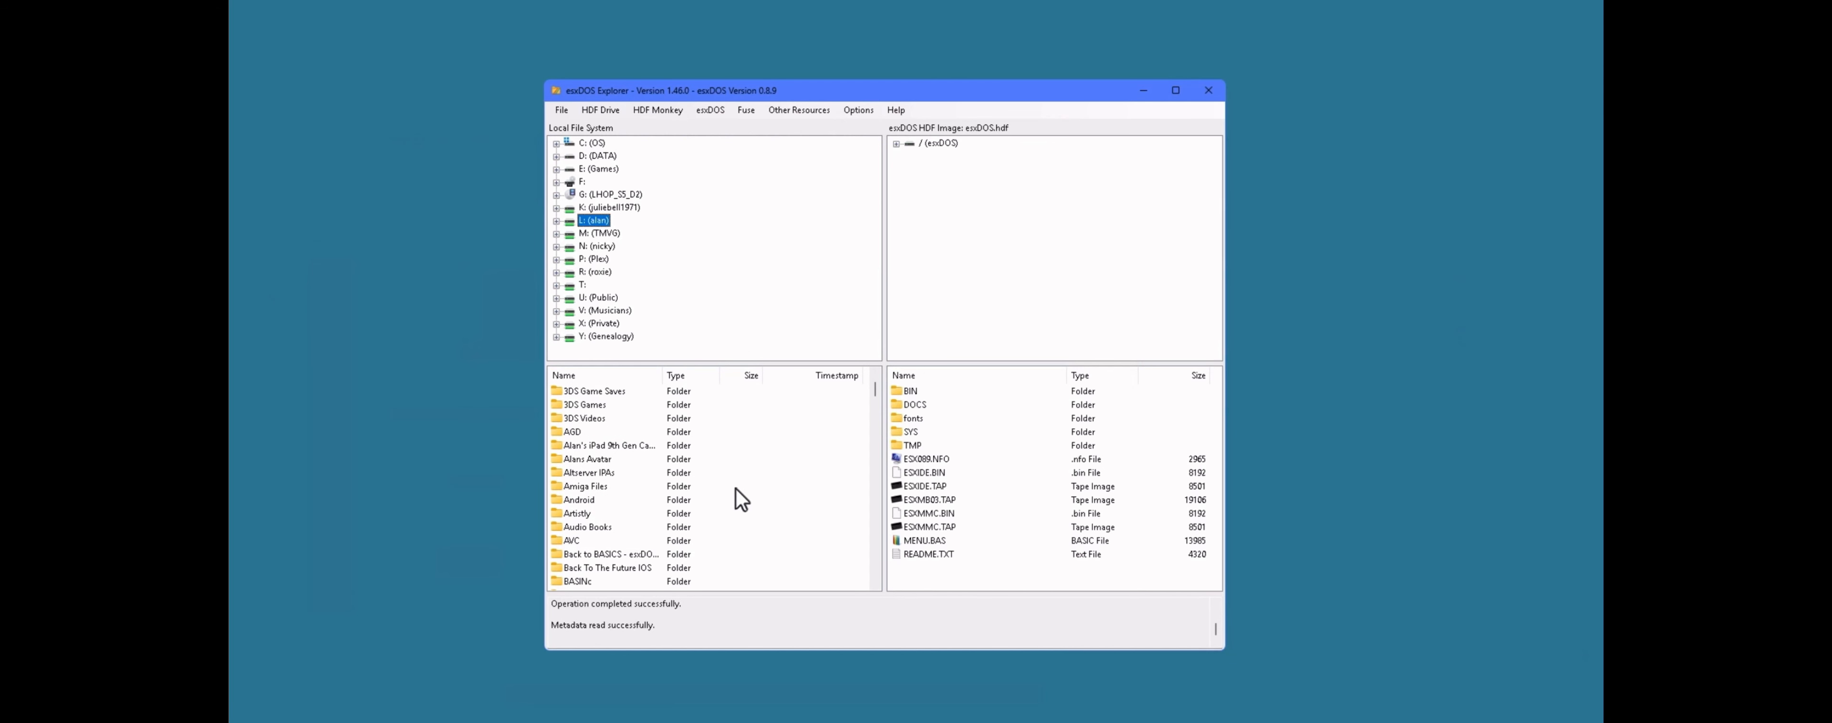
pyautogui.scroll(-12, 741, 498)
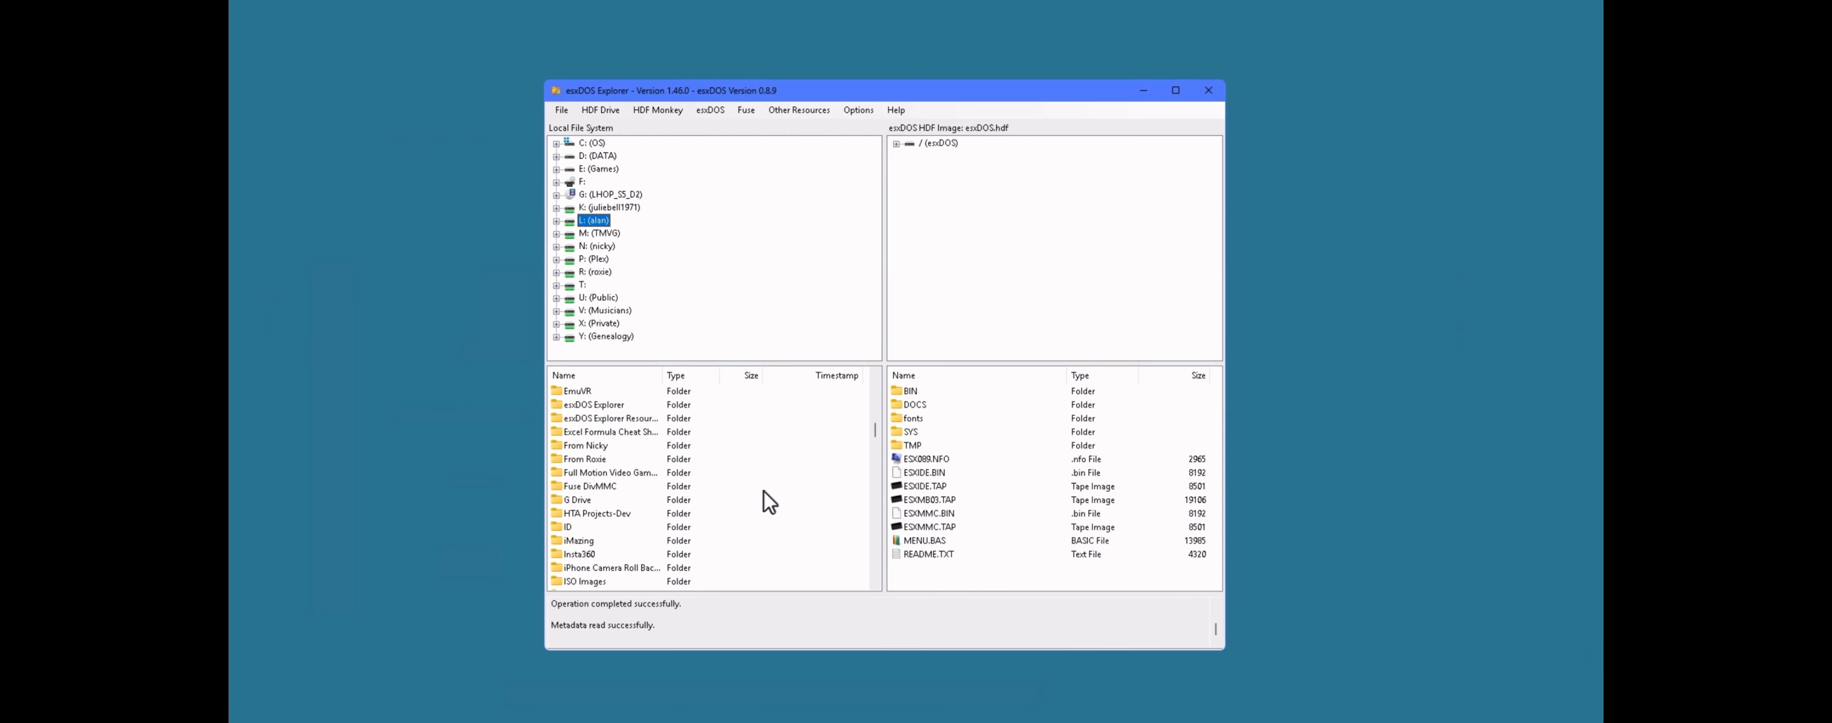
pyautogui.scroll(-3, 784, 501)
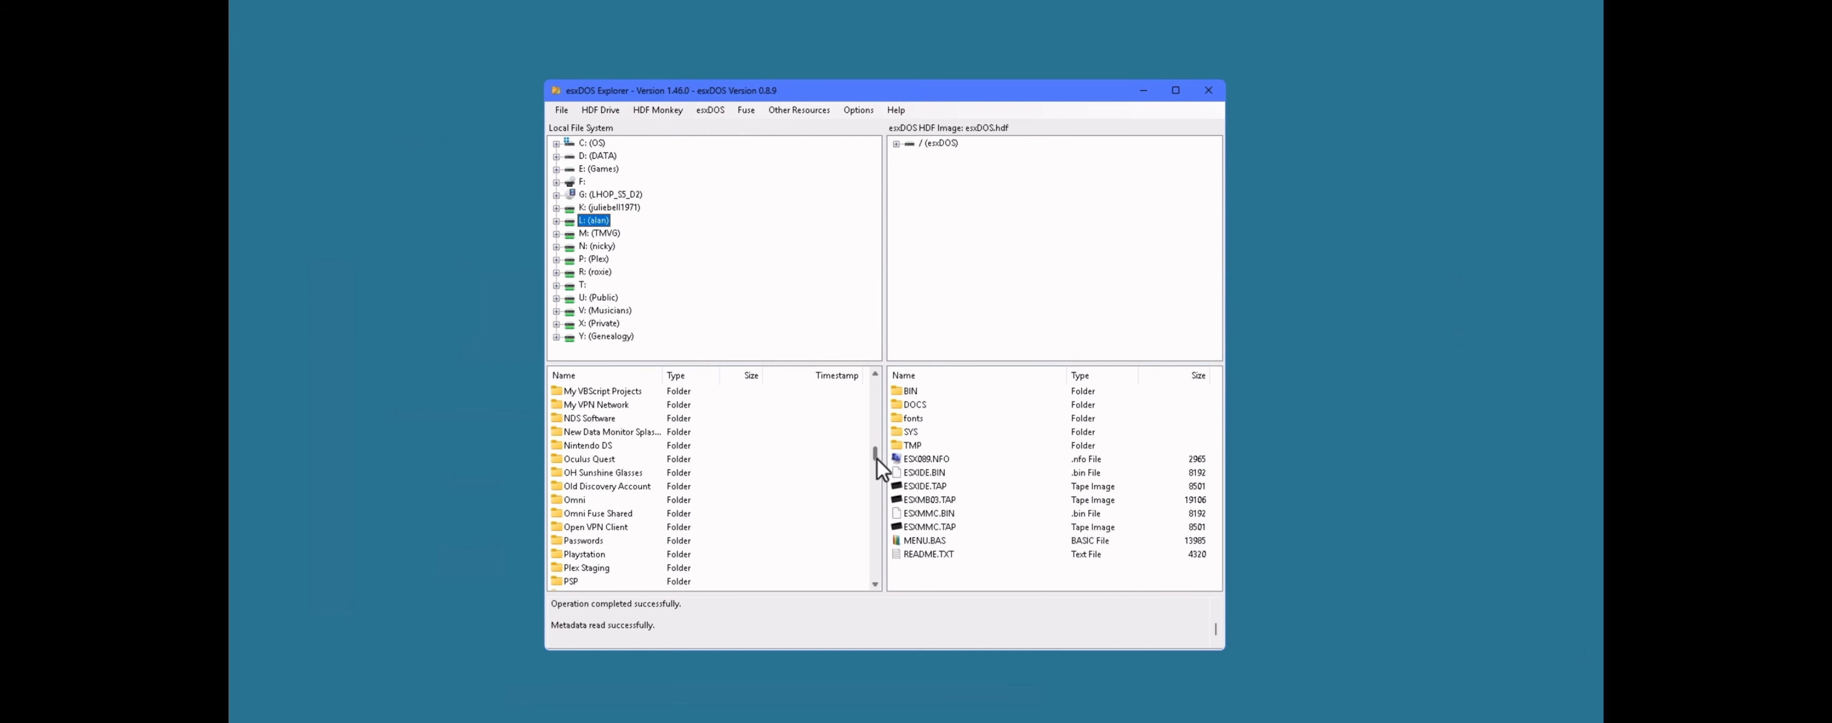
pyautogui.moveTo(878, 458); pyautogui.dragTo(876, 511)
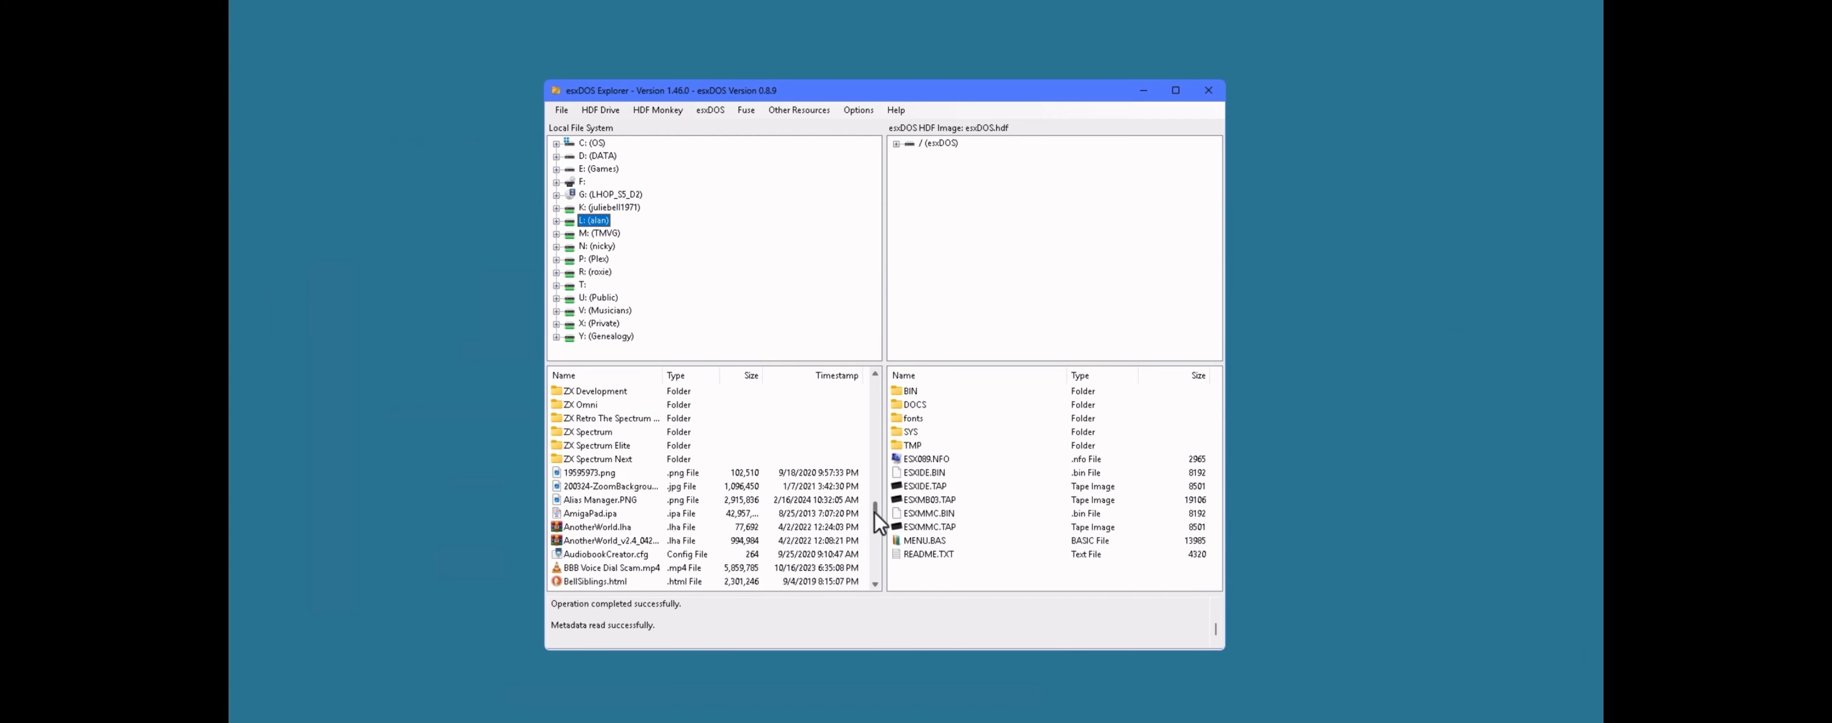
pyautogui.doubleClick(584, 405)
# Step: Open the games folder inside My Boot Disk Backup (2026-03-09) - esxDOS 0.8.7
pyautogui.scroll(-2, 821, 490)
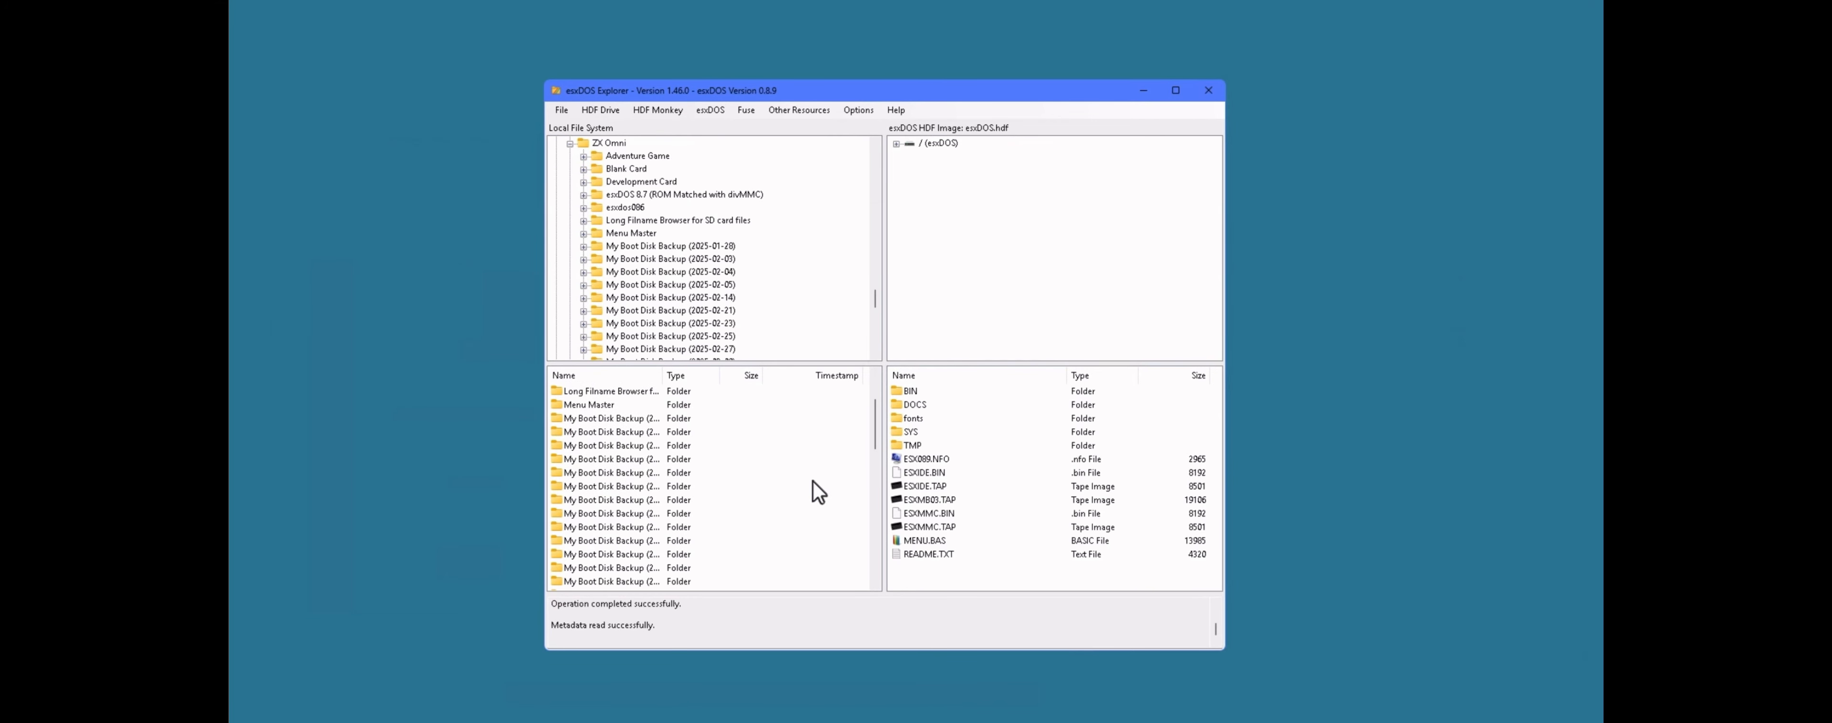
pyautogui.scroll(-6, 818, 492)
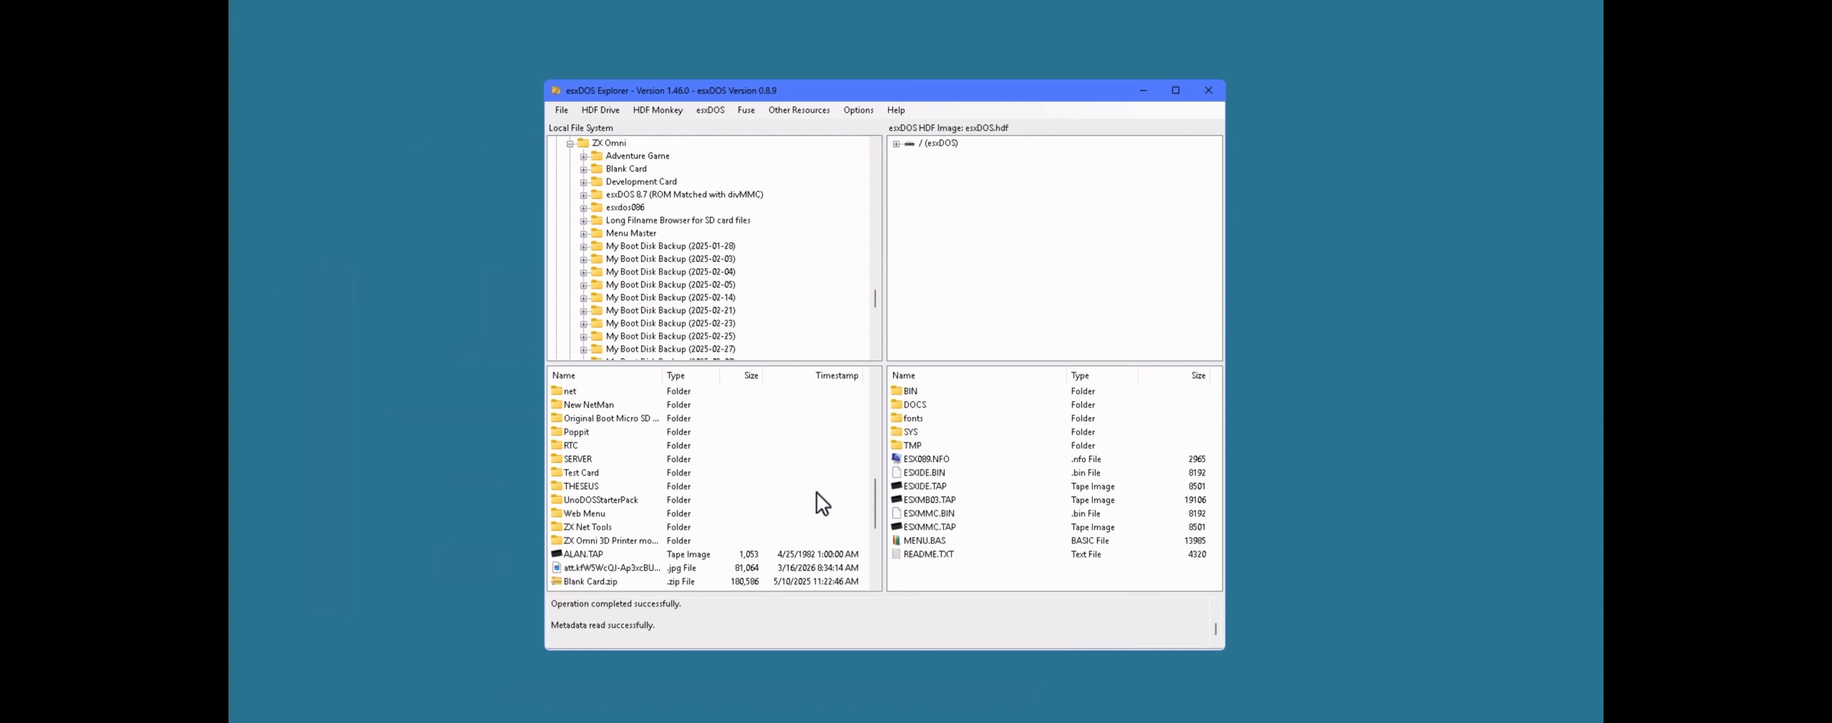
pyautogui.scroll(2, 761, 498)
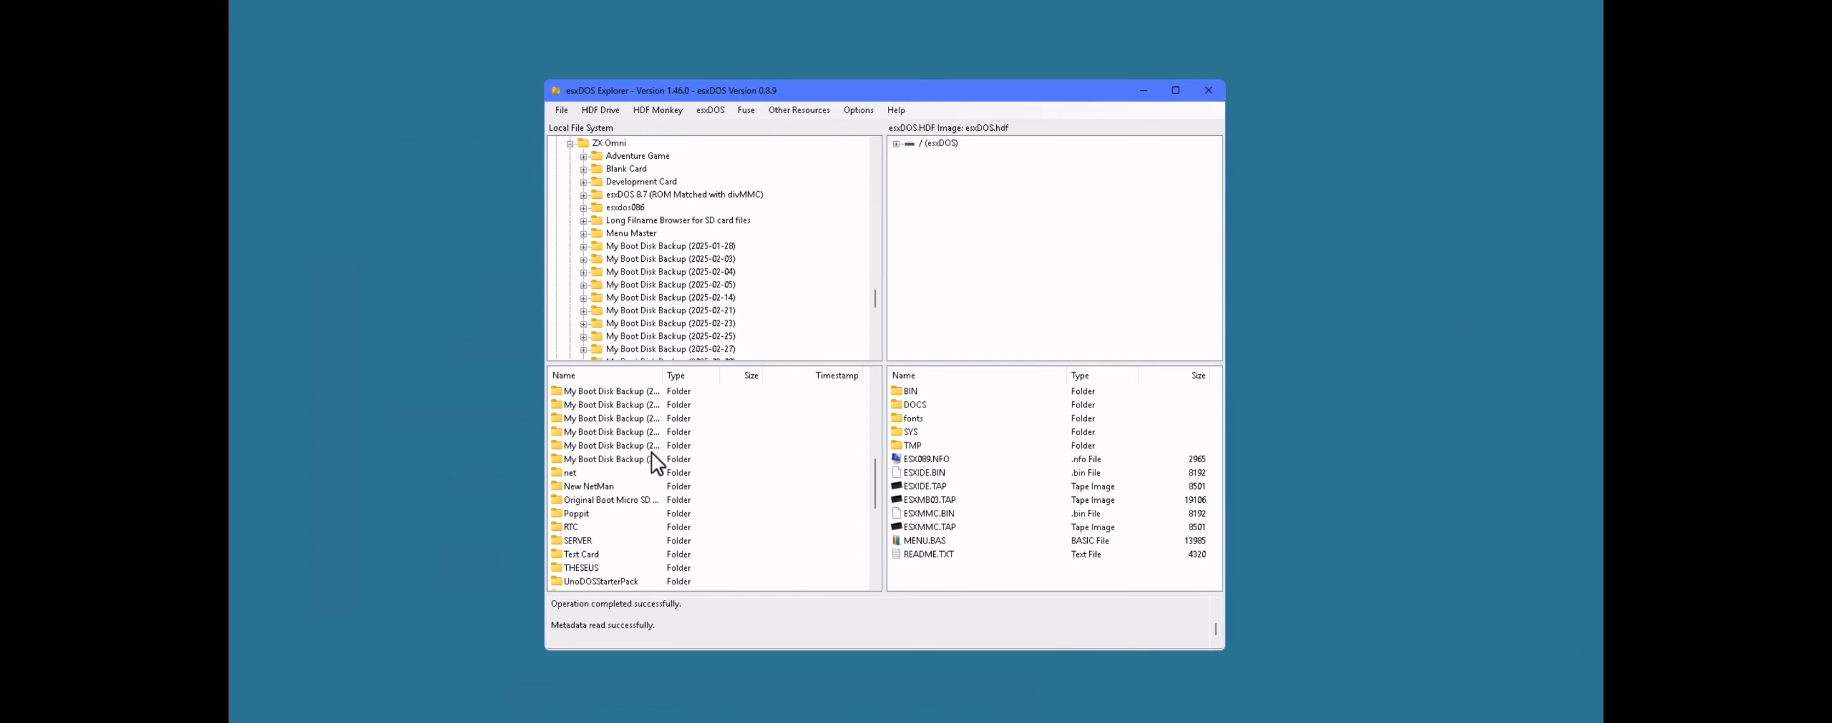
pyautogui.doubleClick(601, 460)
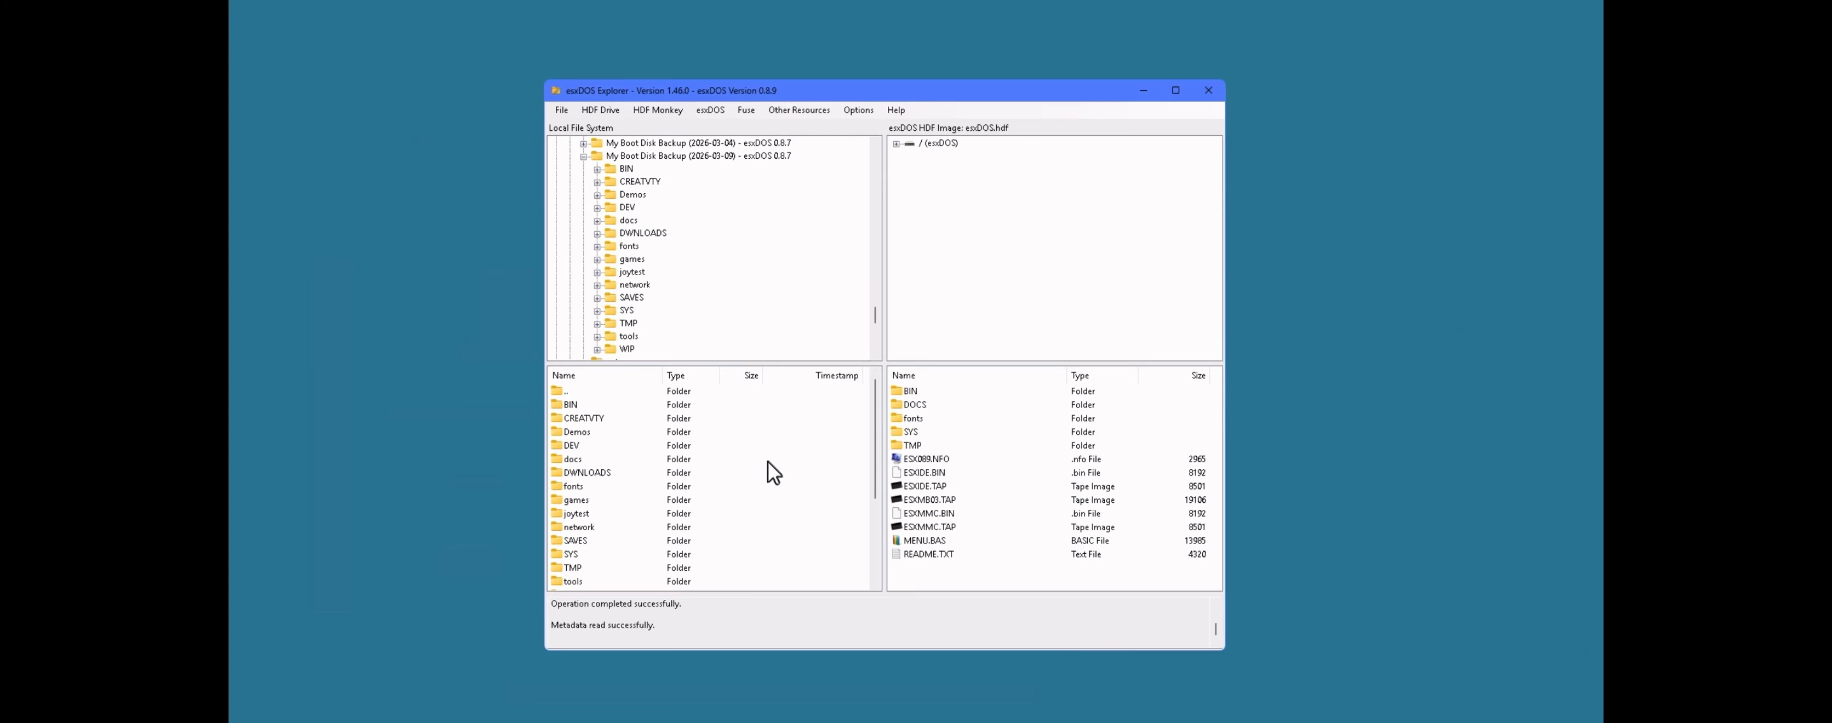
pyautogui.click(570, 503)
pyautogui.doubleClick(571, 502)
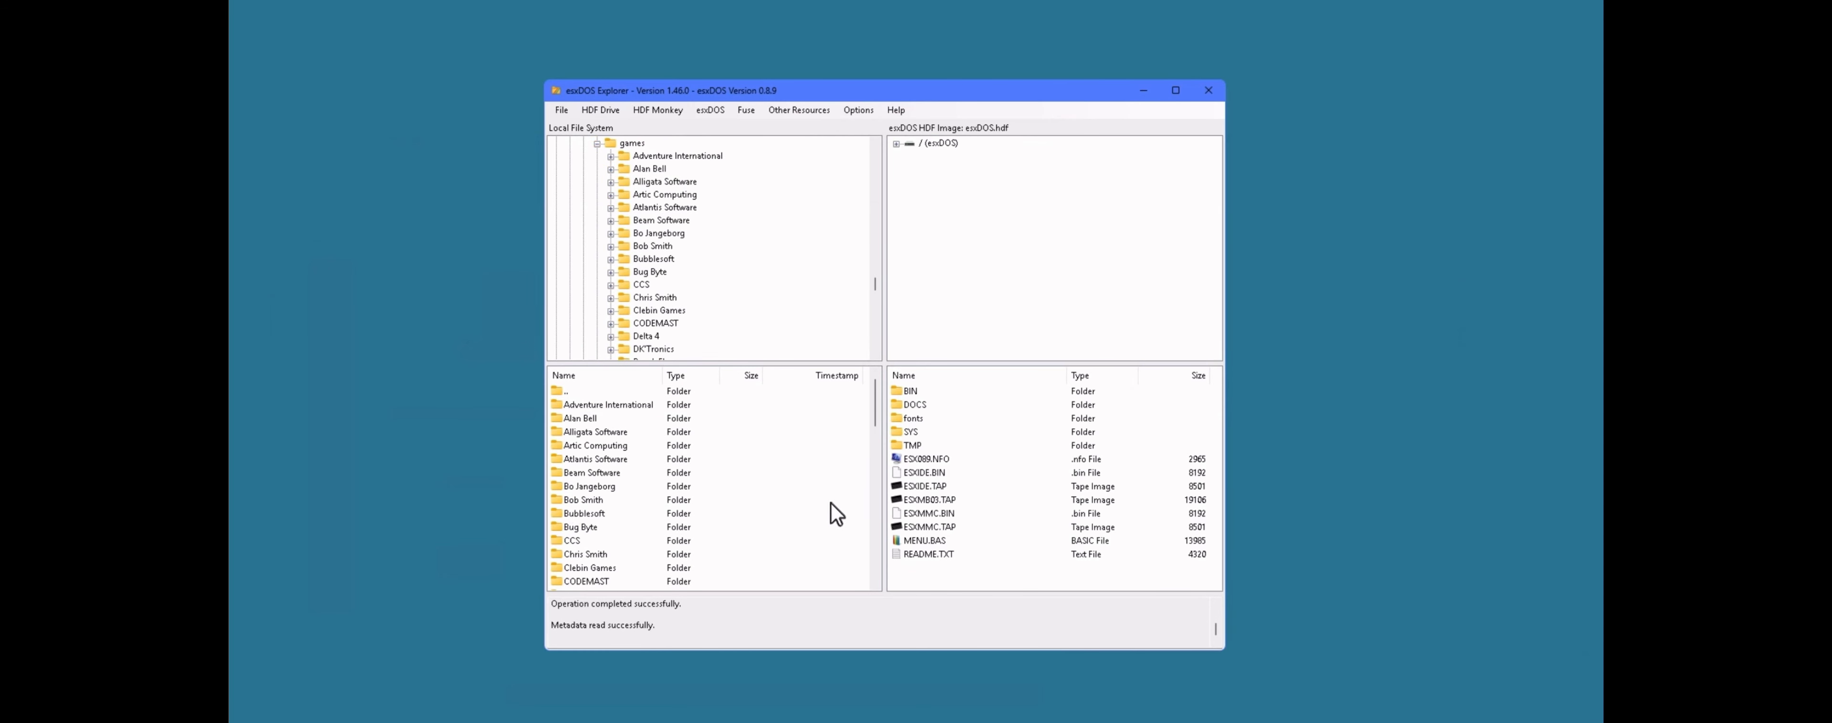
# Step: Copy Berty.tap from its author's games subfolder to the root of the esxDOS HDF image, and return to the games folder
pyautogui.doubleClick(584, 418)
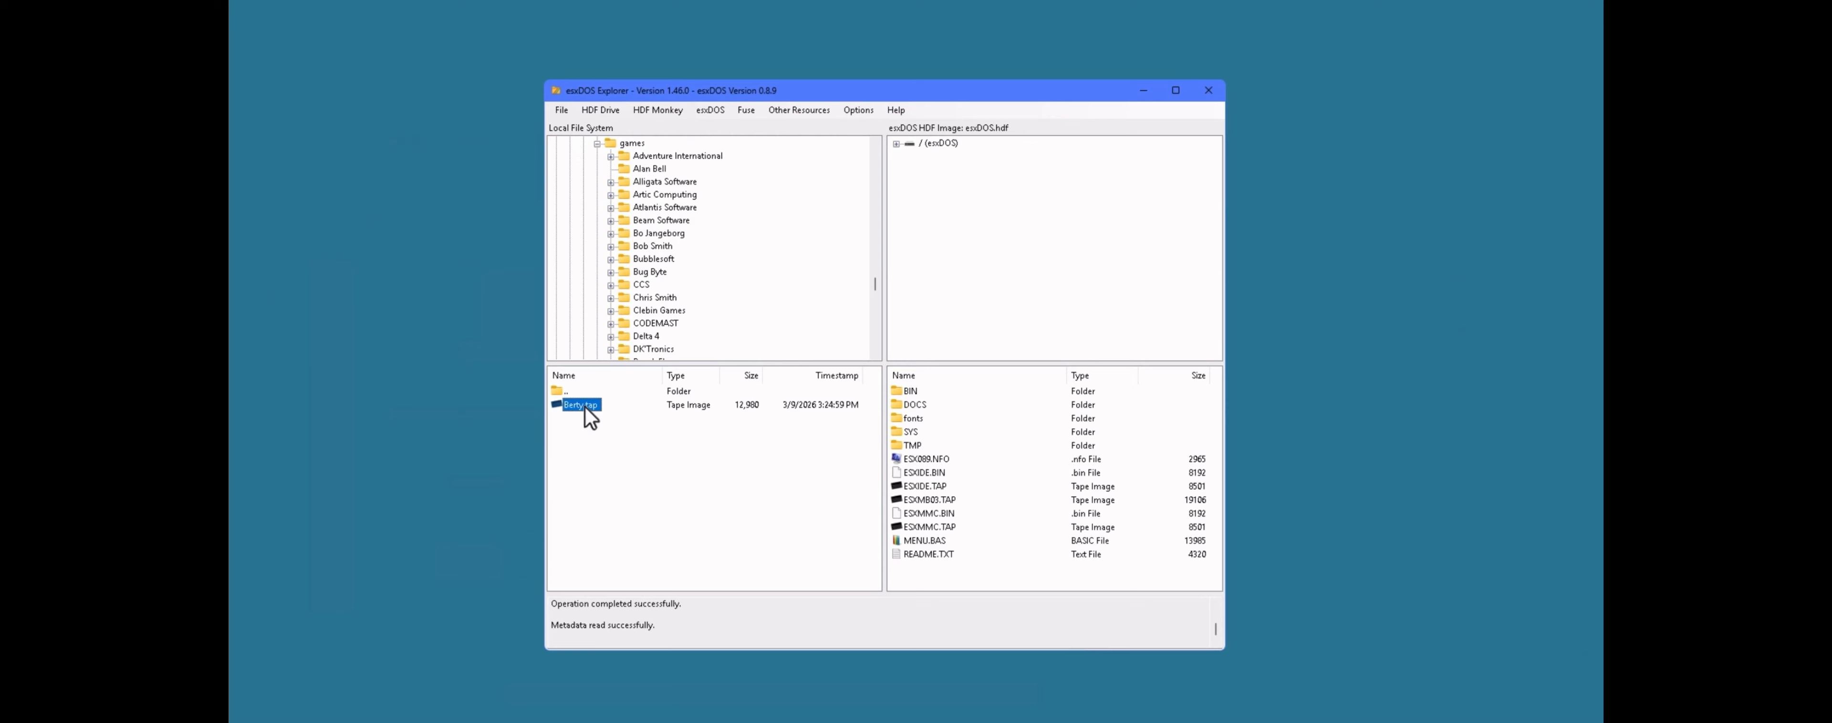
pyautogui.moveTo(584, 407); pyautogui.dragTo(942, 574)
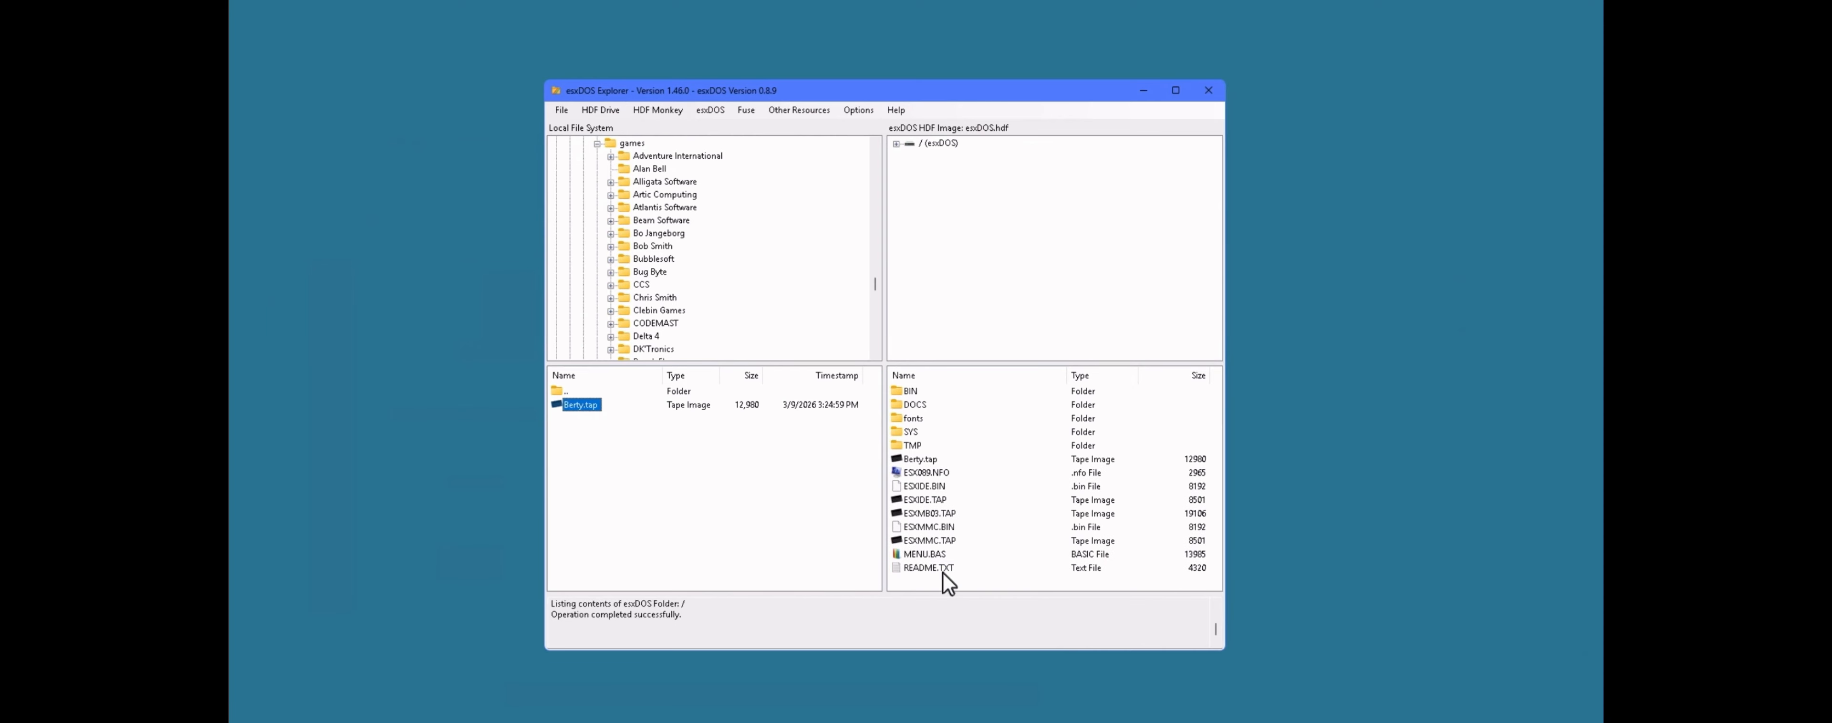
pyautogui.doubleClick(557, 391)
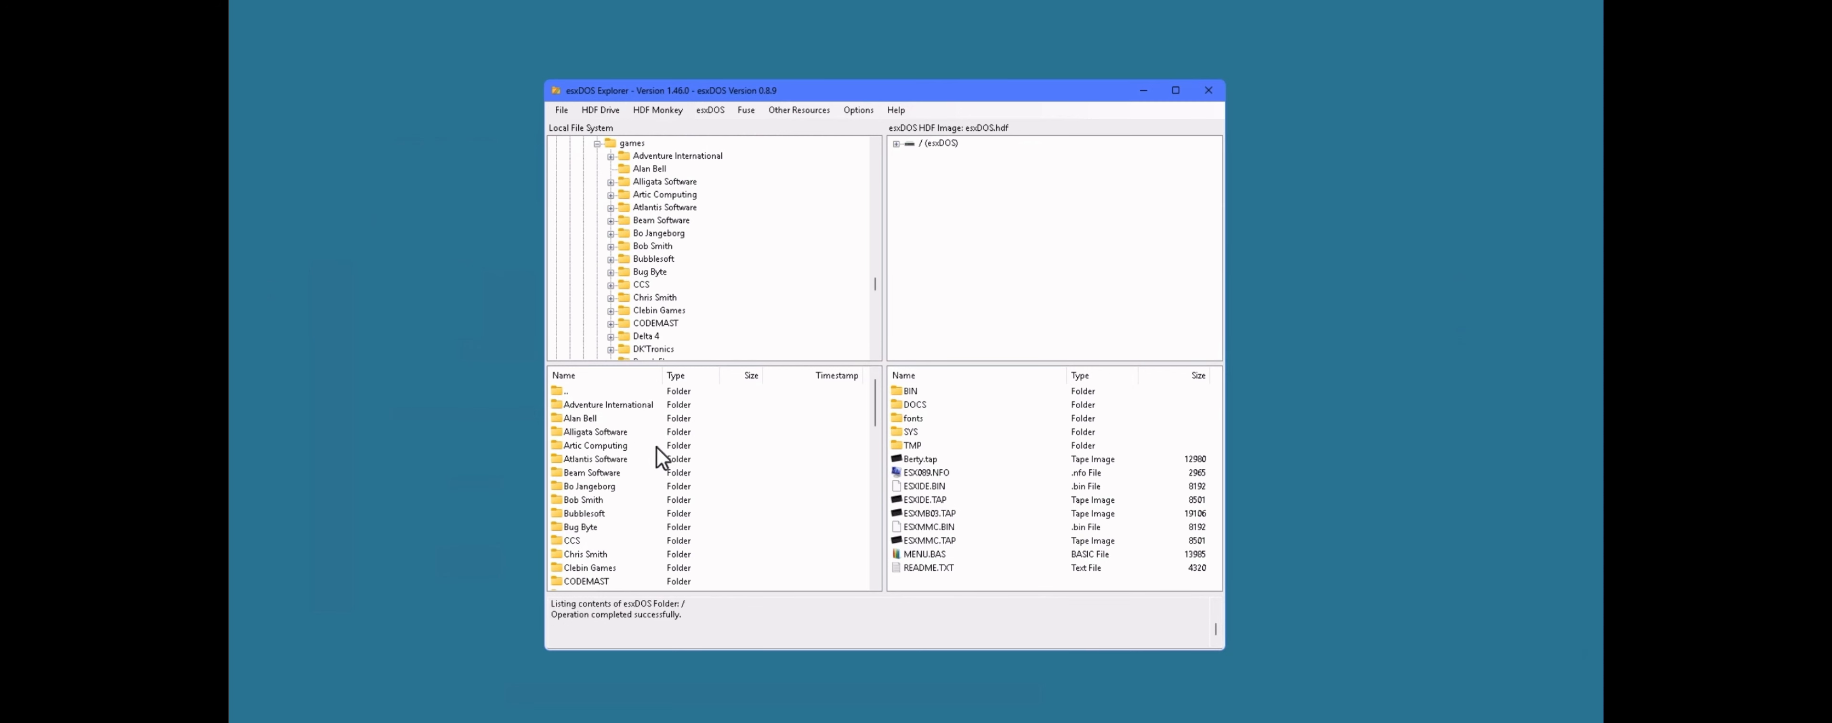
# Step: Look inside the Home Brew folder's 128 subfolder and its FunkyFungusReloaded folder, and return to the games folder
pyautogui.scroll(-4, 625, 463)
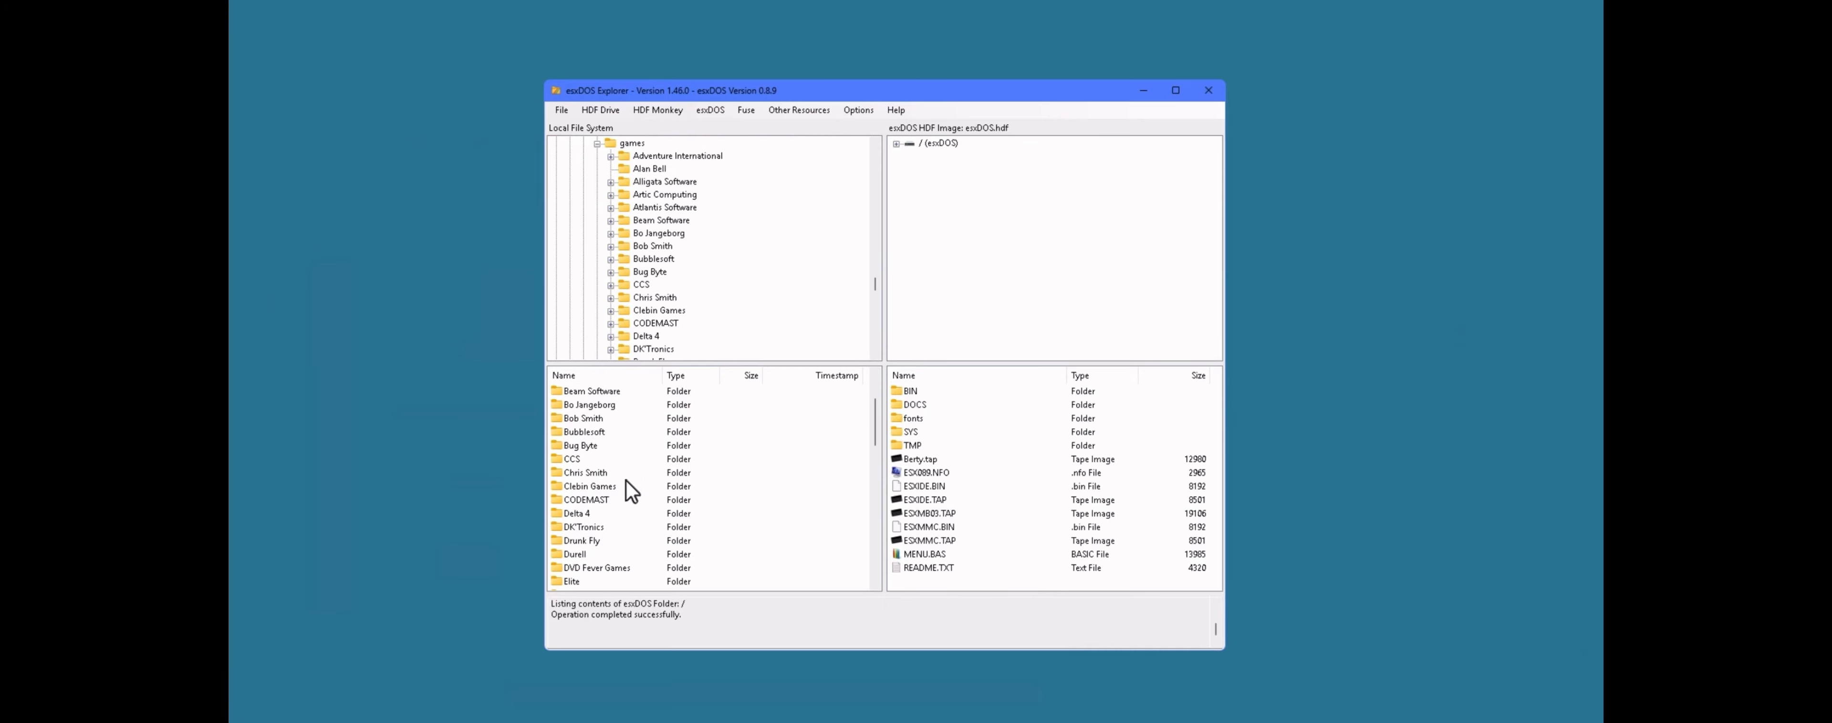
pyautogui.scroll(-2, 632, 492)
pyautogui.scroll(-1, 633, 481)
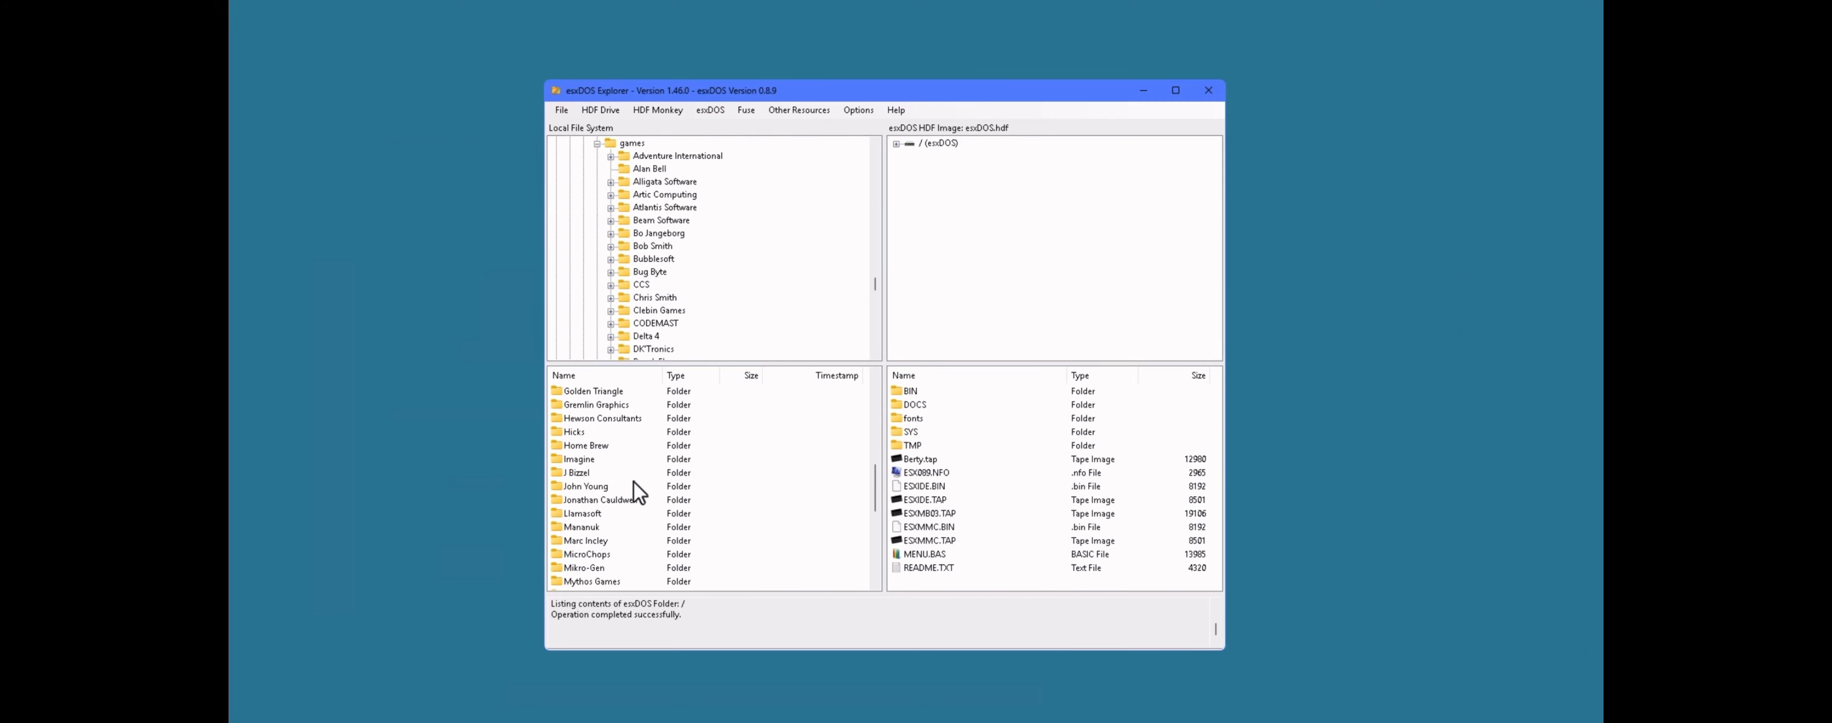
pyautogui.doubleClick(596, 447)
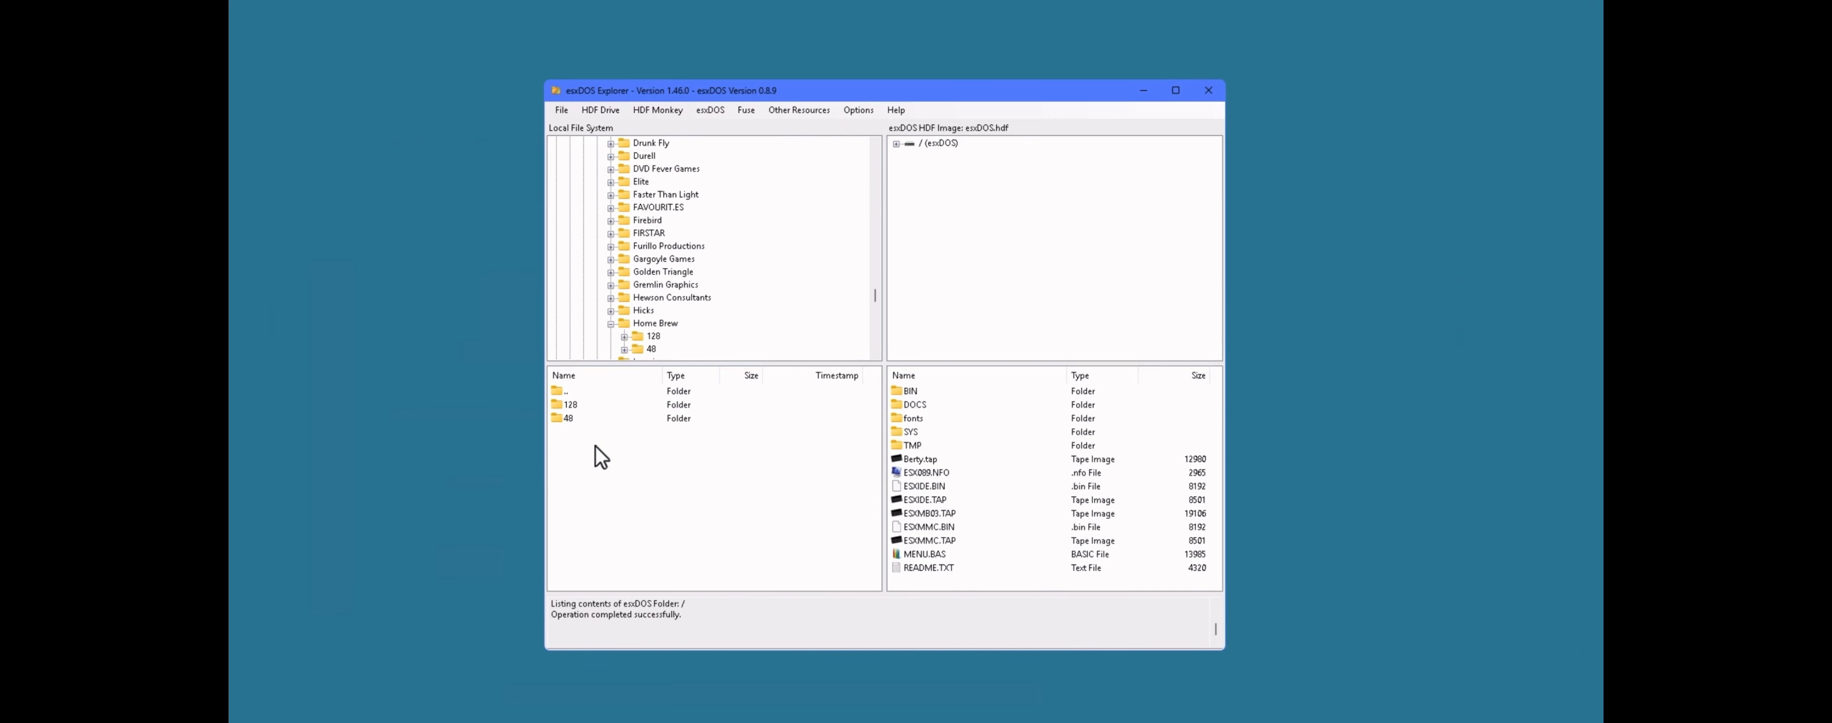
pyautogui.doubleClick(573, 407)
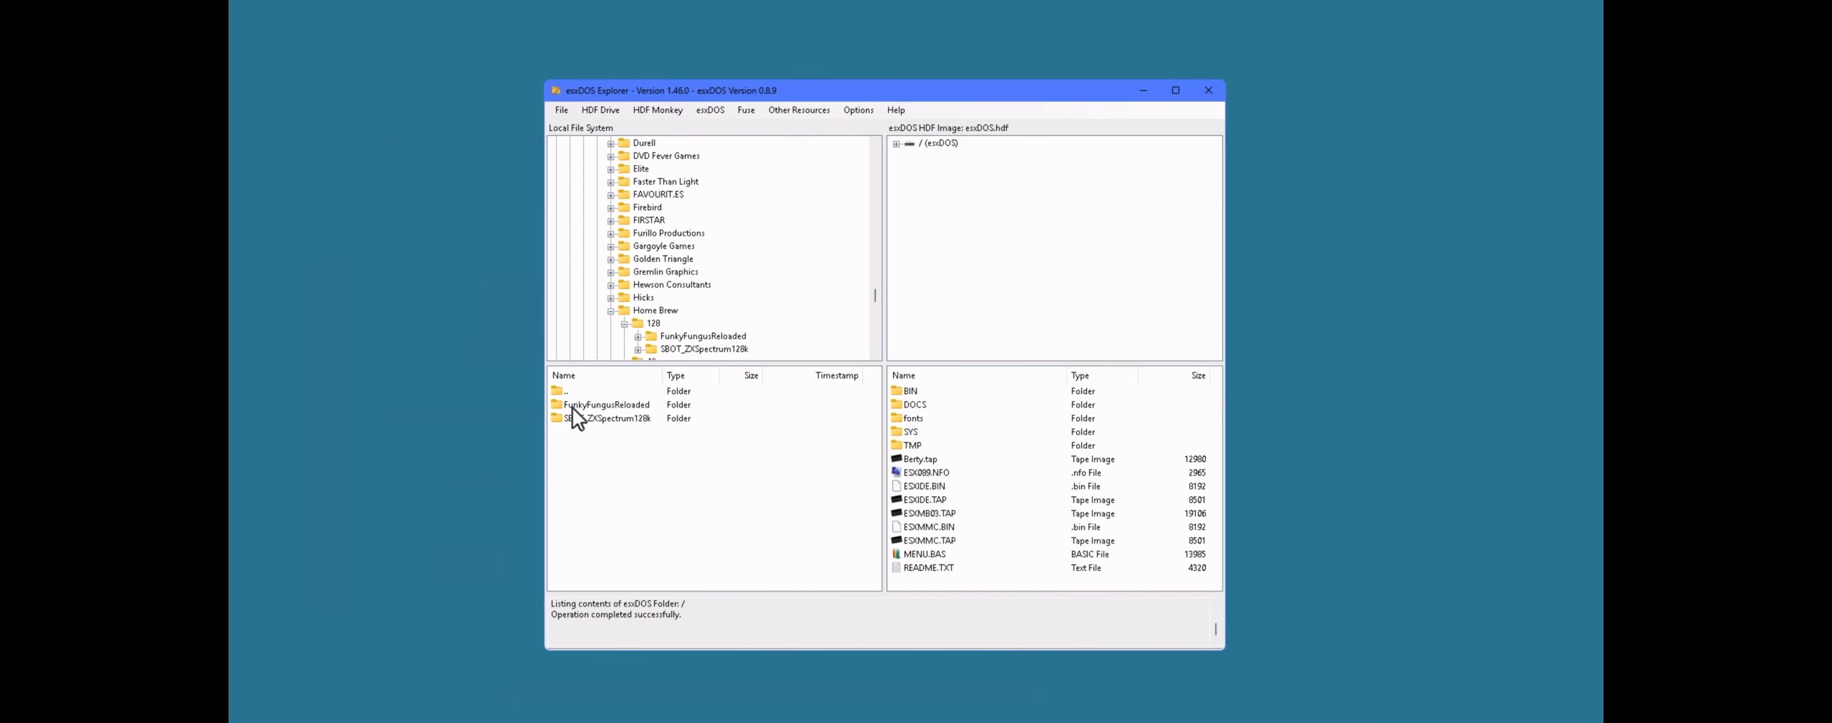
pyautogui.doubleClick(611, 405)
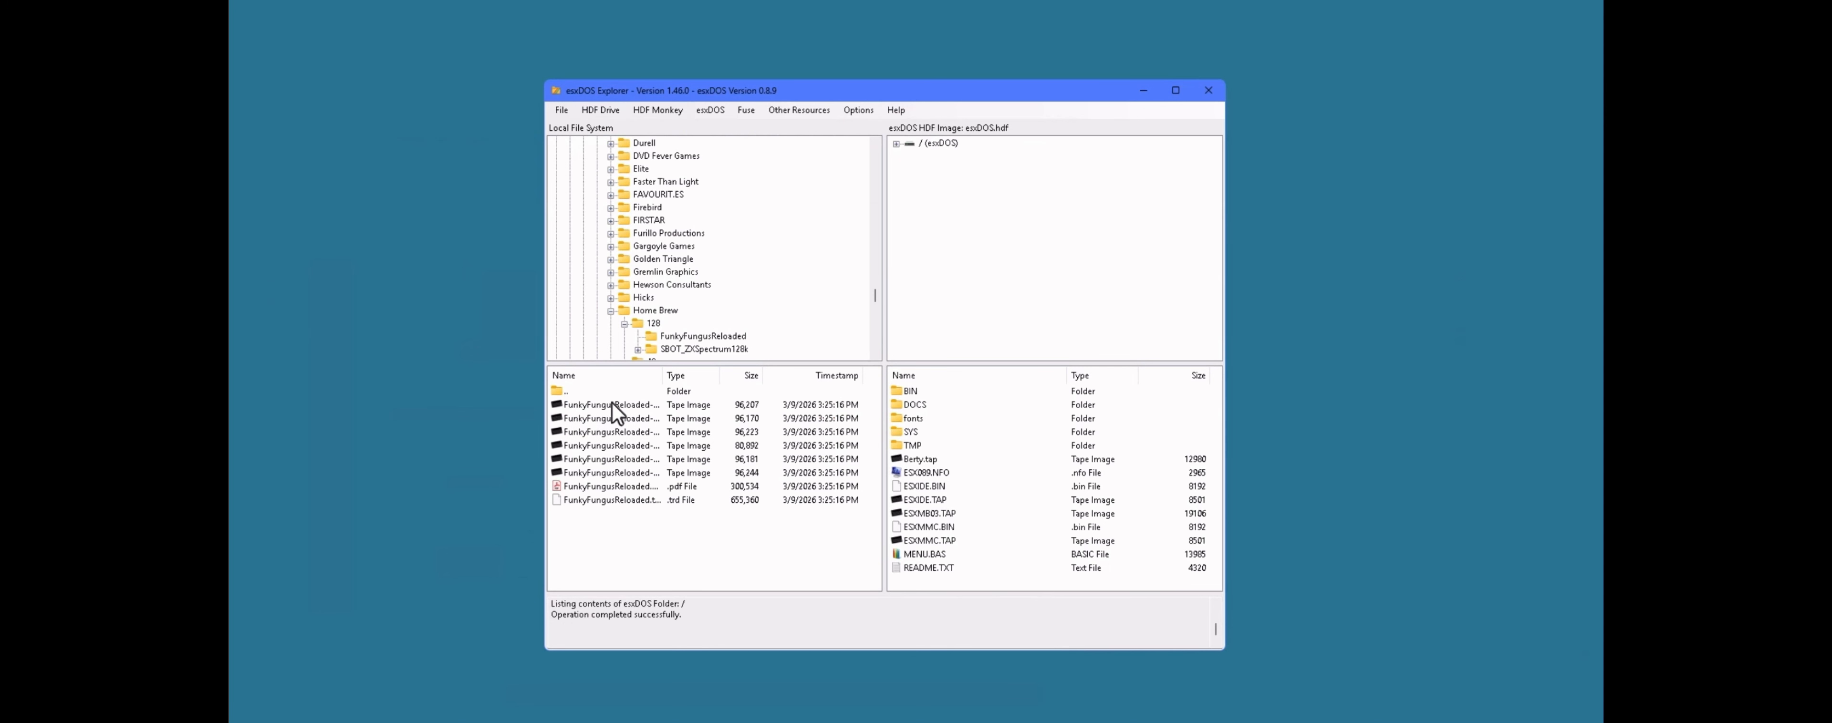
pyautogui.doubleClick(564, 391)
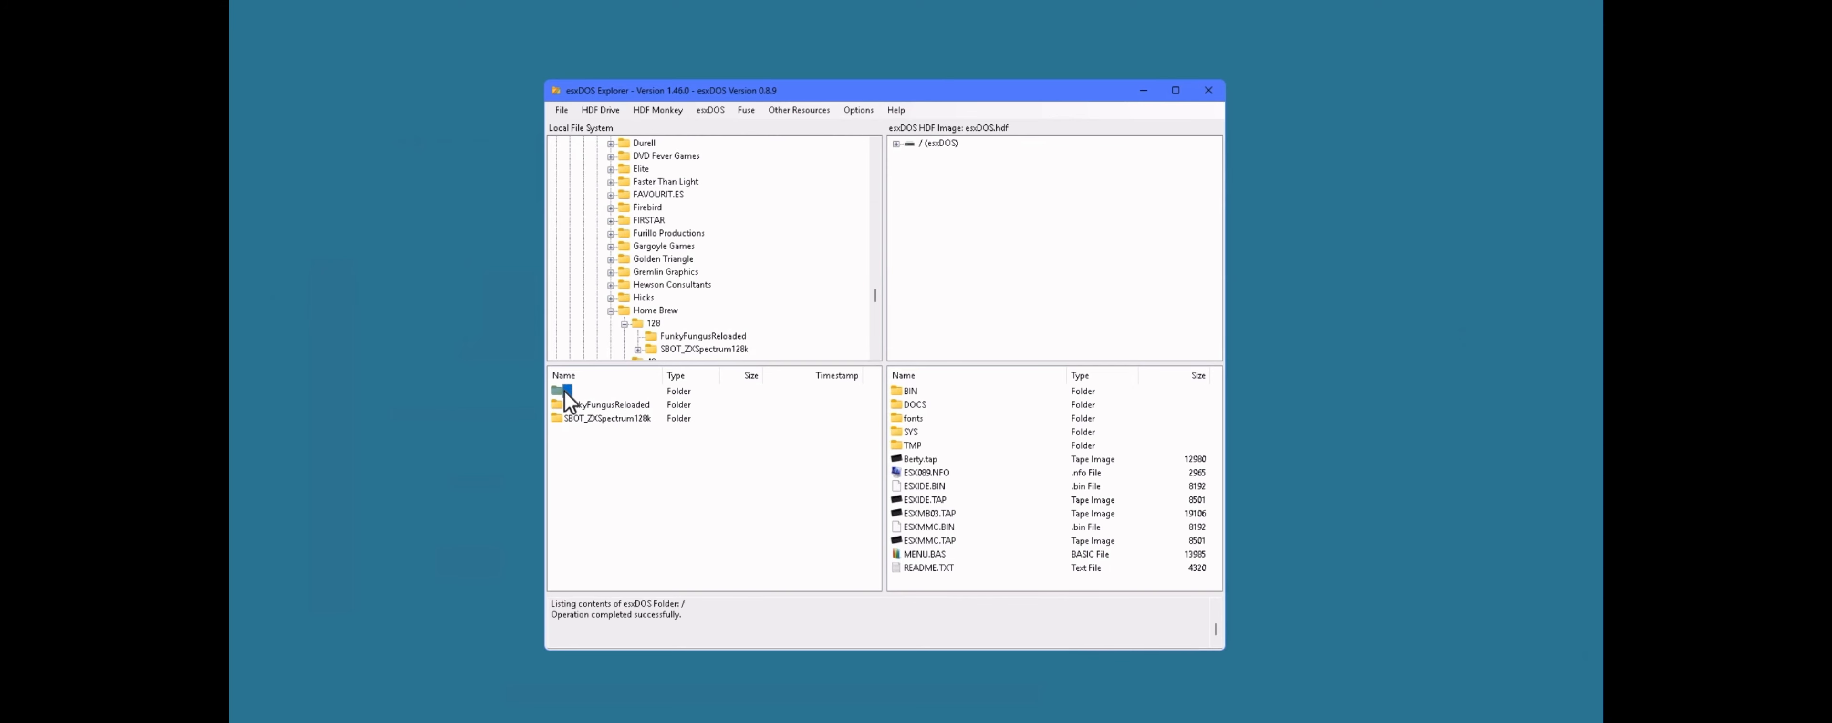
pyautogui.doubleClick(564, 391)
pyautogui.doubleClick(562, 390)
# Step: Copy the whole Home Brew folder from the local games folder to the root of the esxDOS HDF image
pyautogui.scroll(-2, 627, 538)
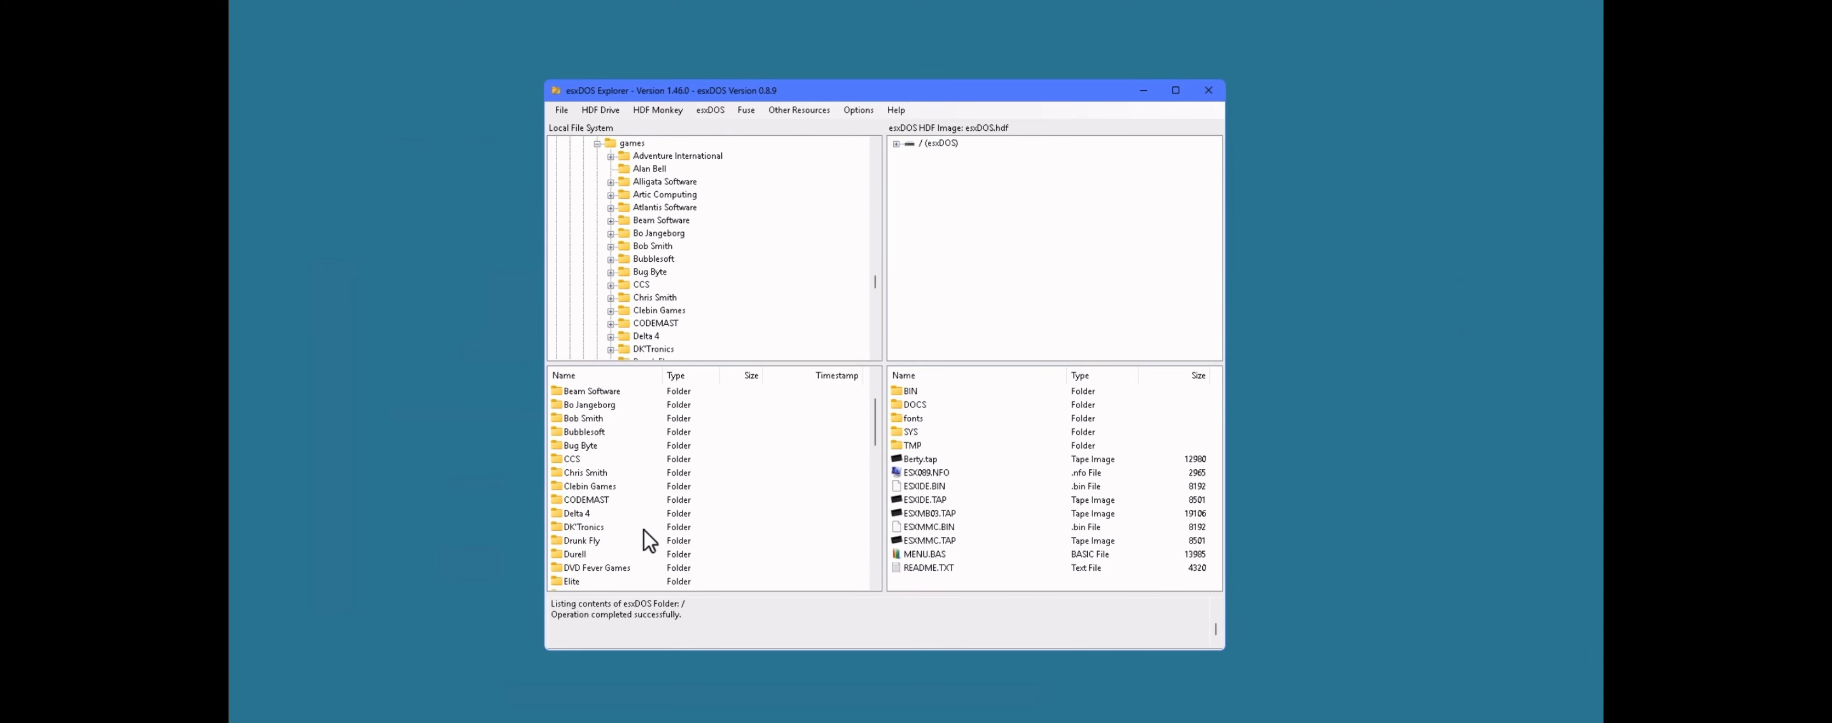
pyautogui.scroll(-4, 644, 538)
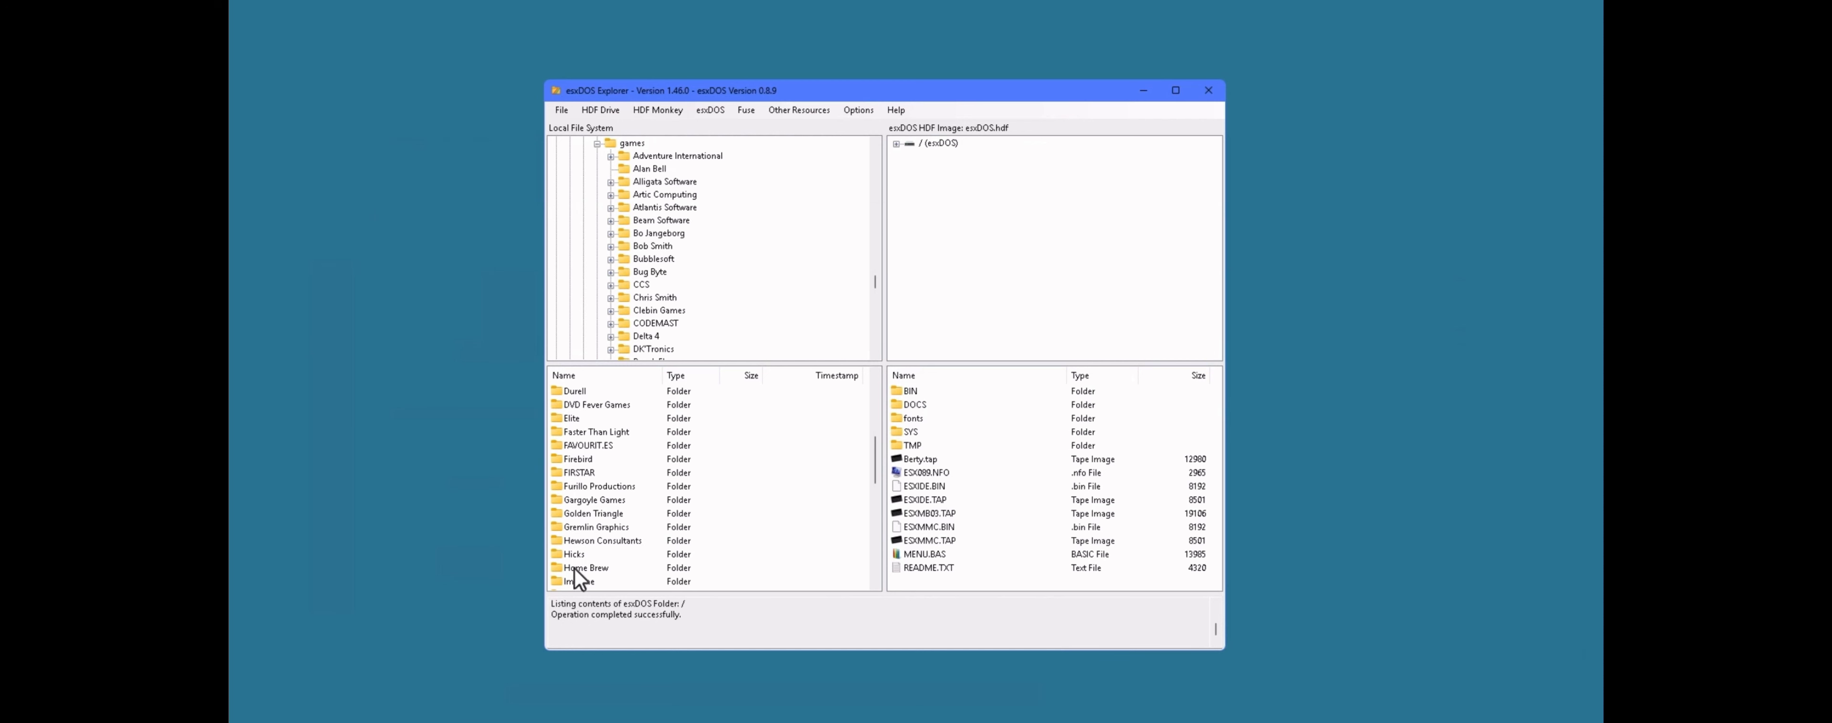
pyautogui.moveTo(585, 568); pyautogui.dragTo(1032, 575)
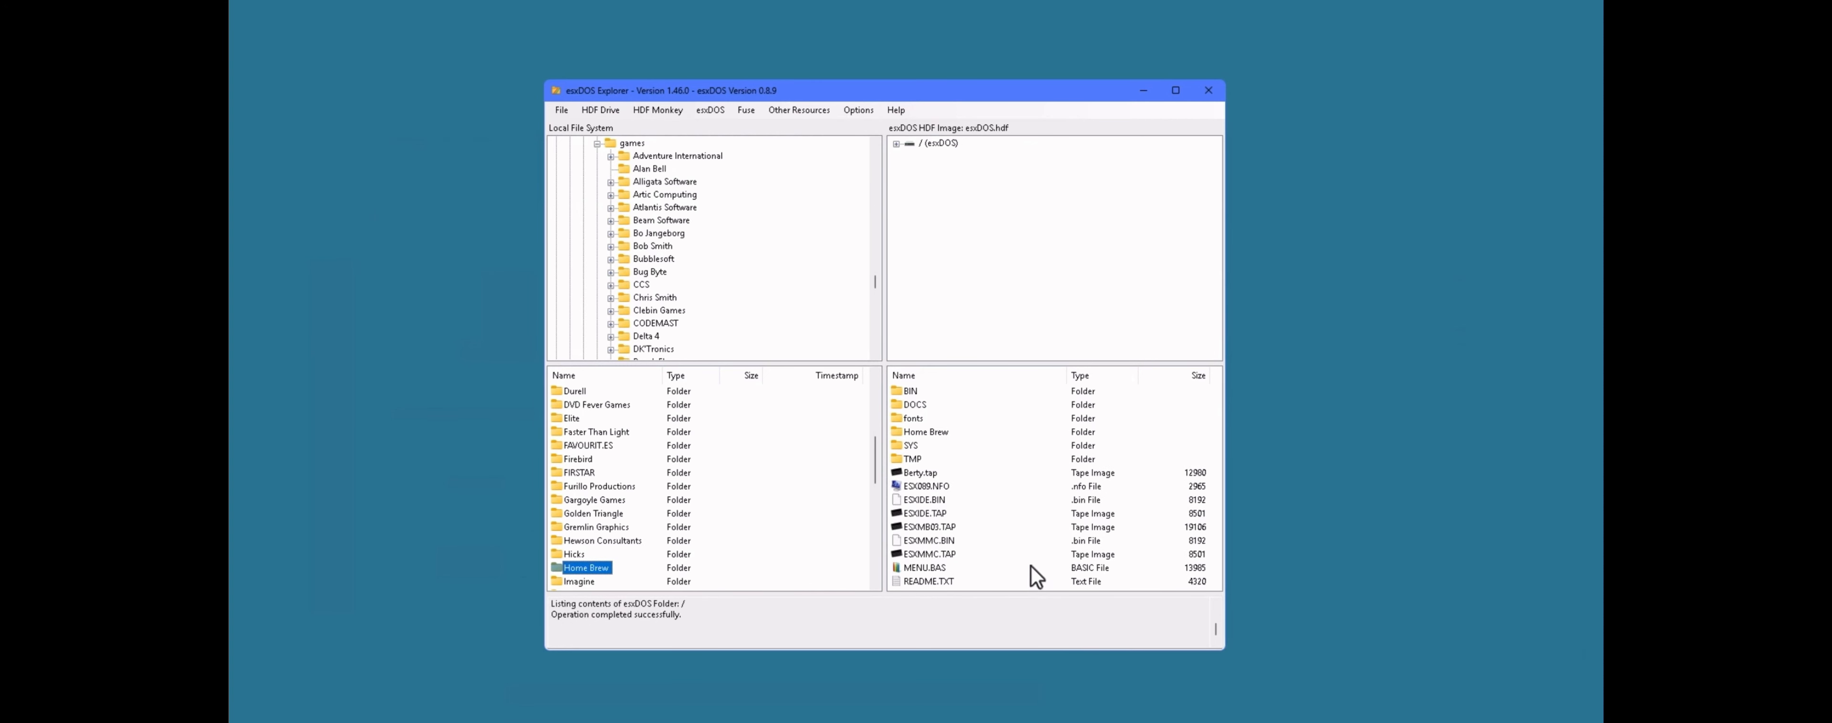
# Step: Look inside the copied Home Brew folder's 128 subfolder in the HDF image, and close esxDOS Explorer
pyautogui.doubleClick(928, 433)
pyautogui.doubleClick(909, 405)
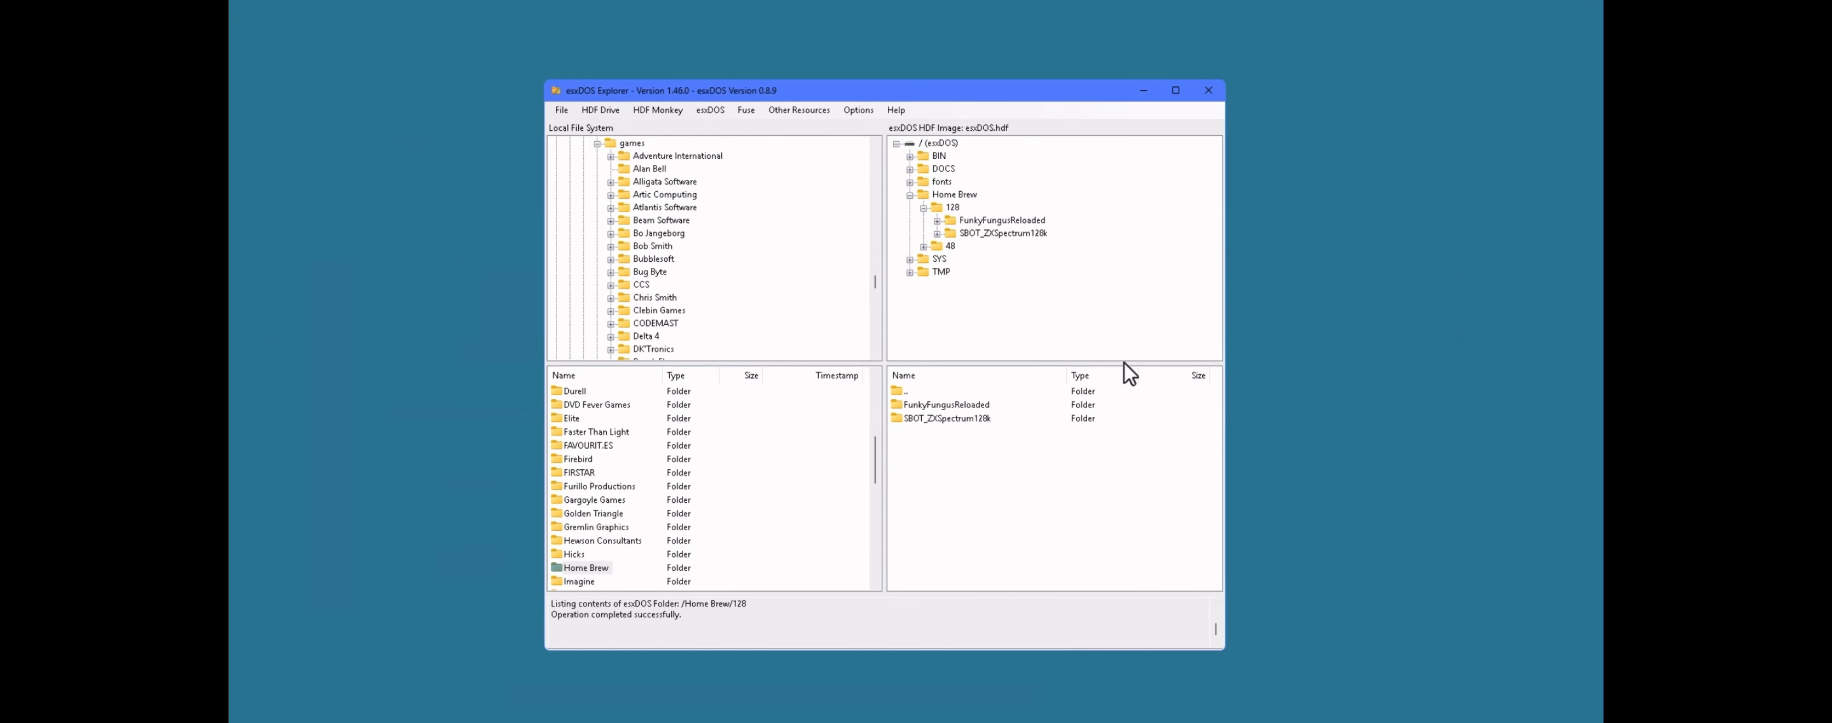
pyautogui.click(1210, 91)
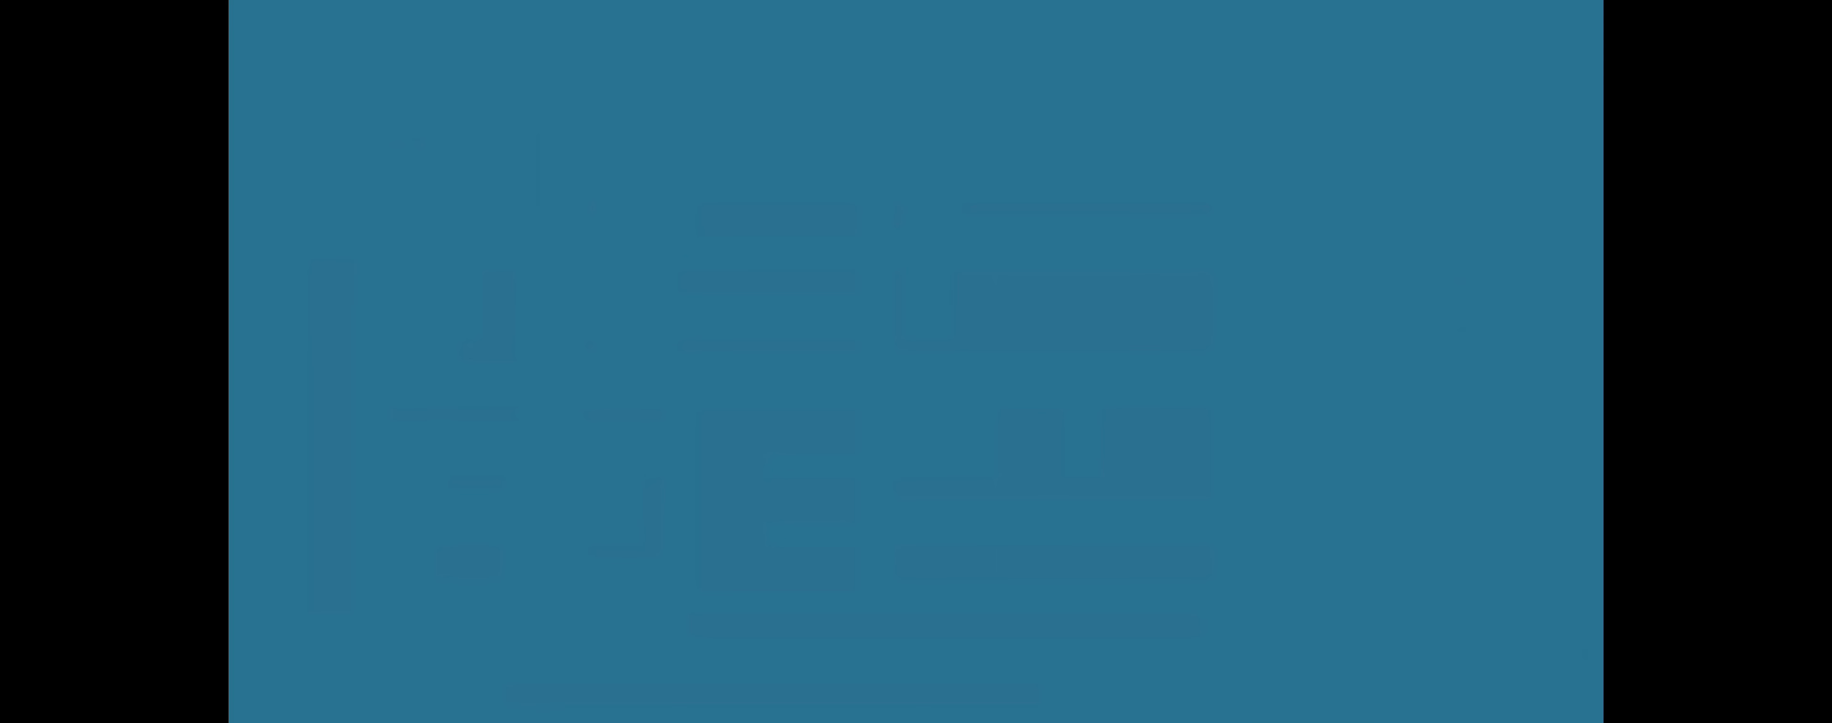
# Step: Launch Fuse from the pinned Fuse esxDOS shortcut to check the Menu Master menu, and close the emulator
pyautogui.click(246, 722)
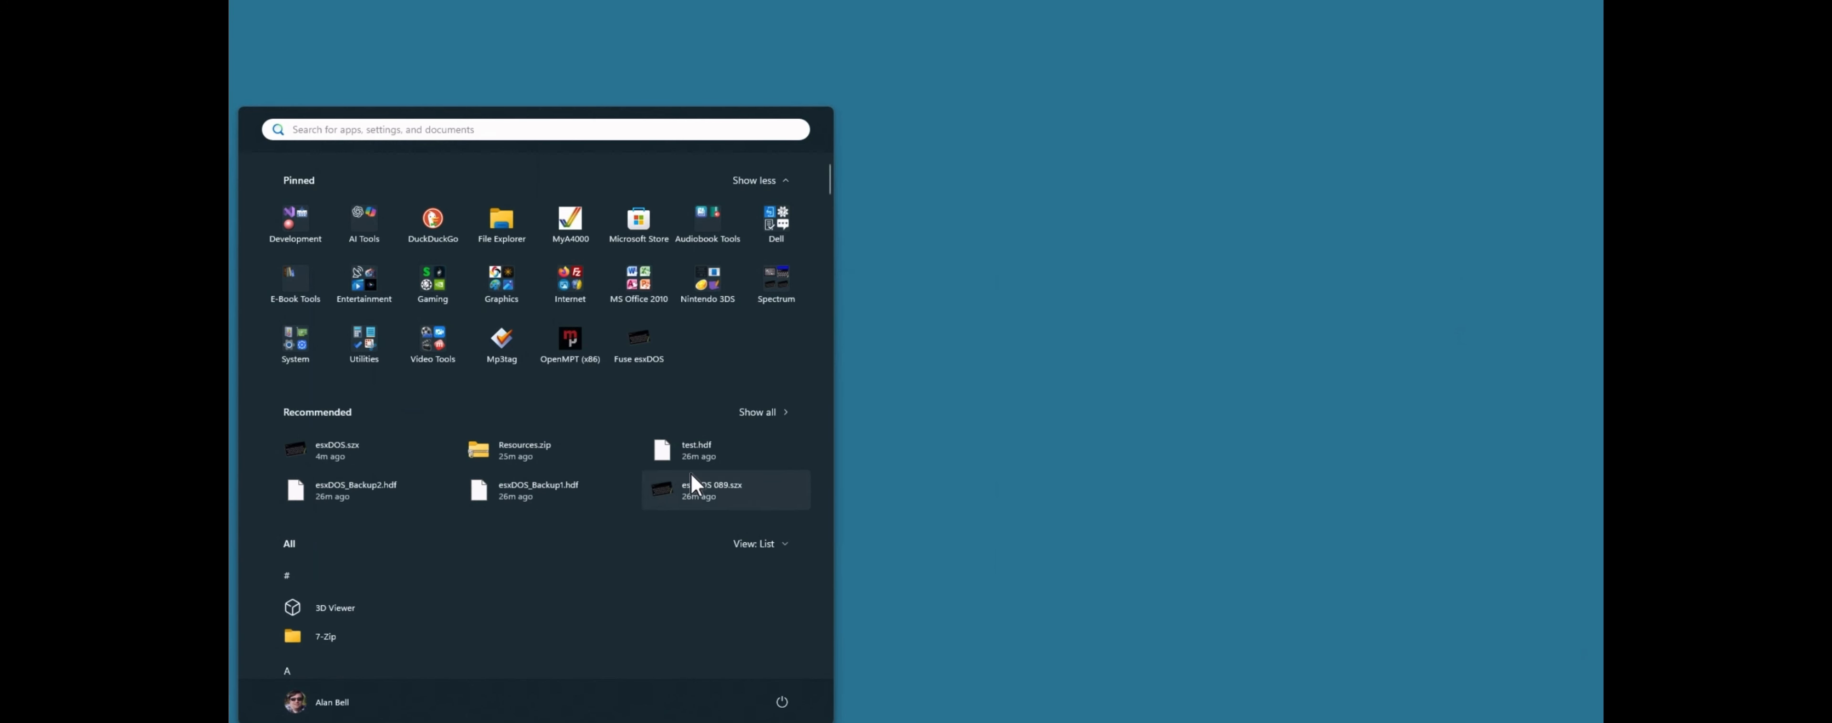
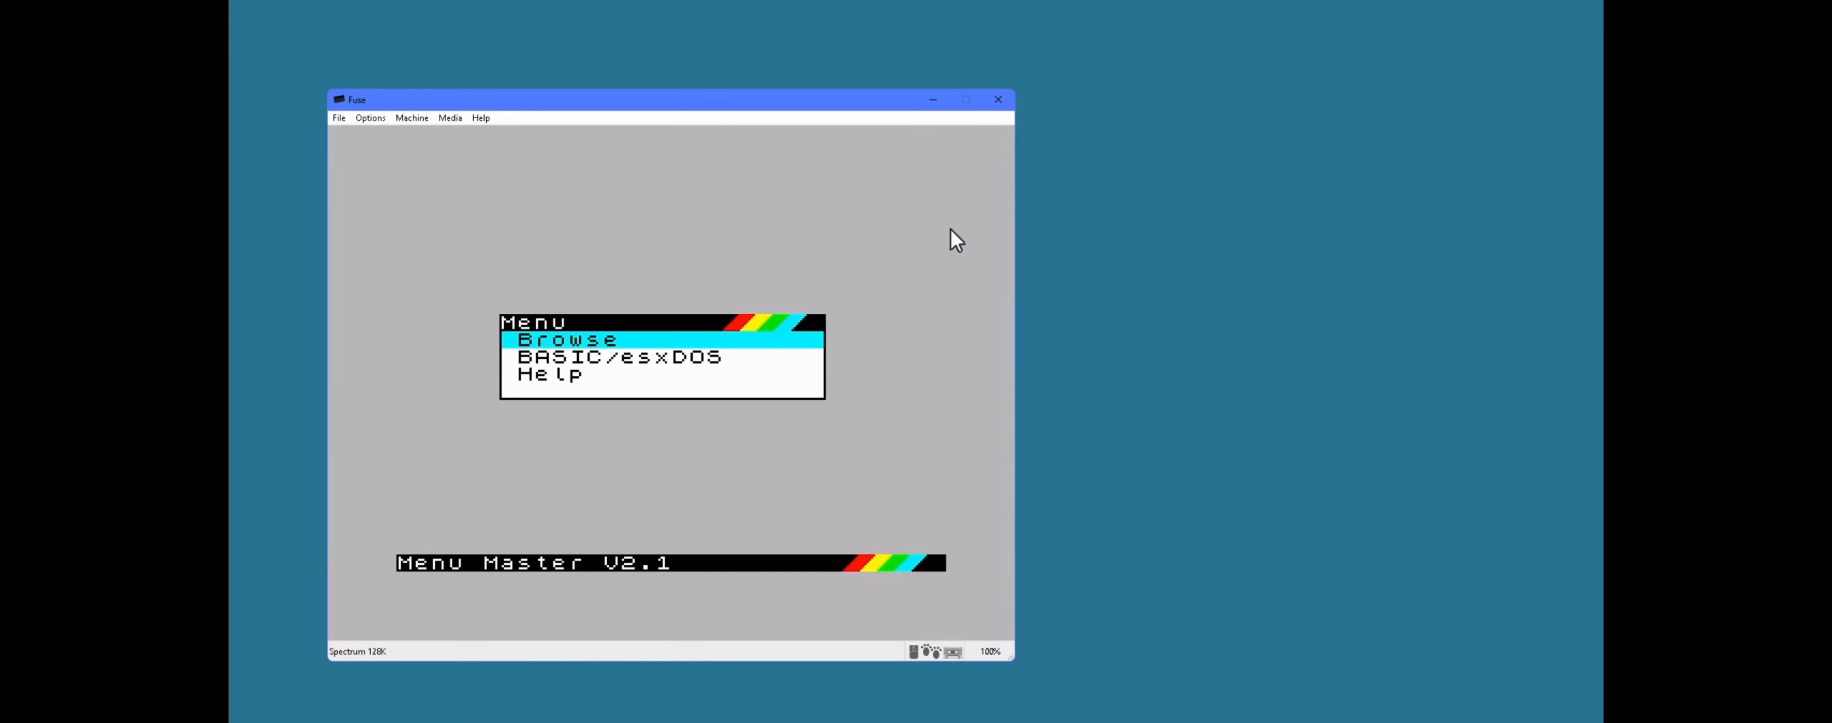
pyautogui.click(999, 99)
pyautogui.click(898, 419)
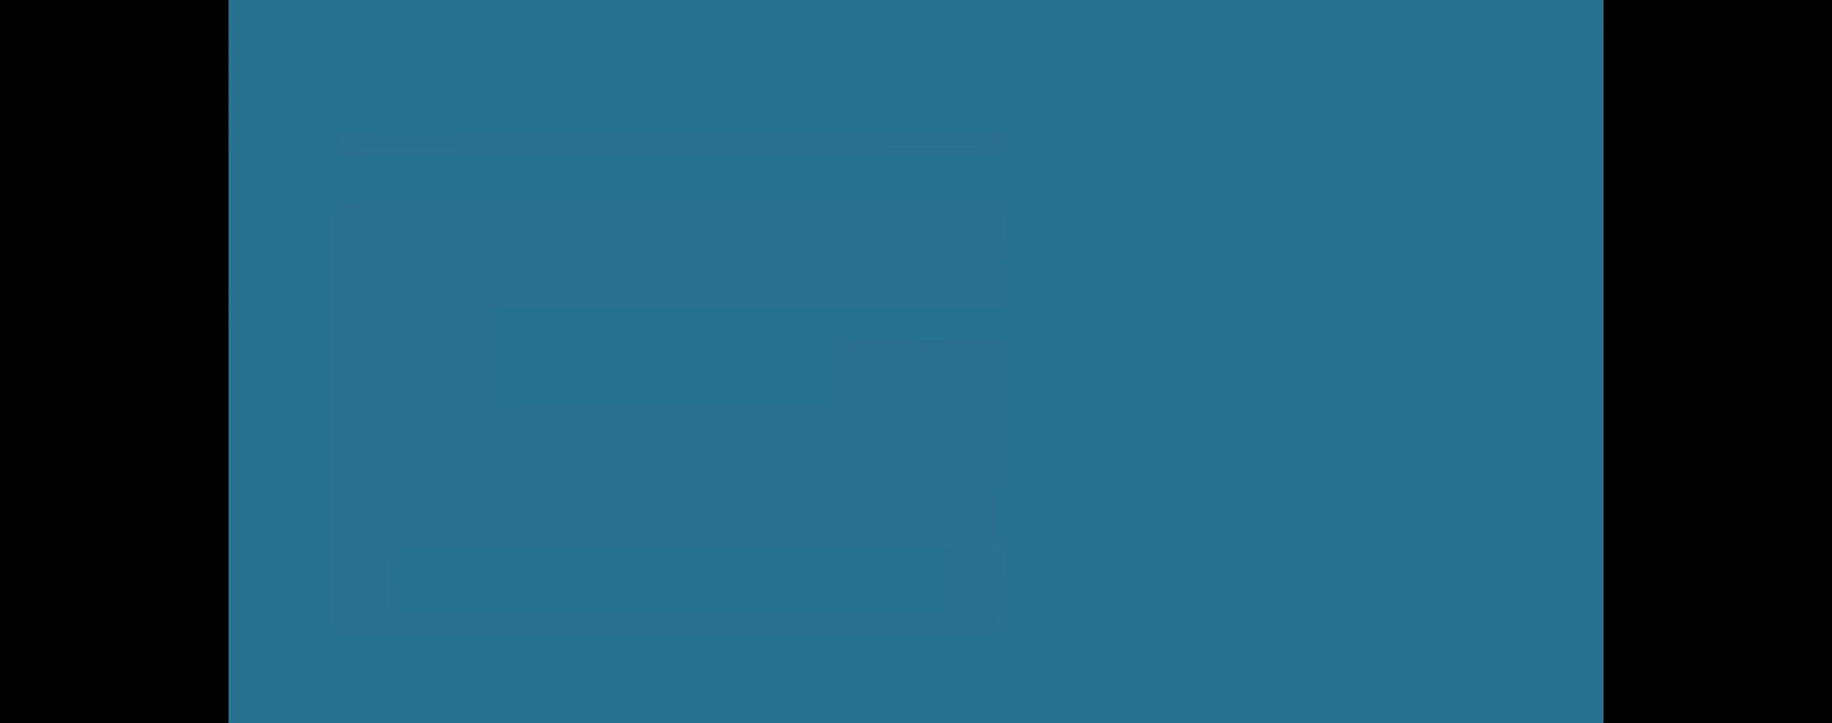
# Step: Reopen esxDOS Explorer from the pinned Spectrum app group
pyautogui.press('super')
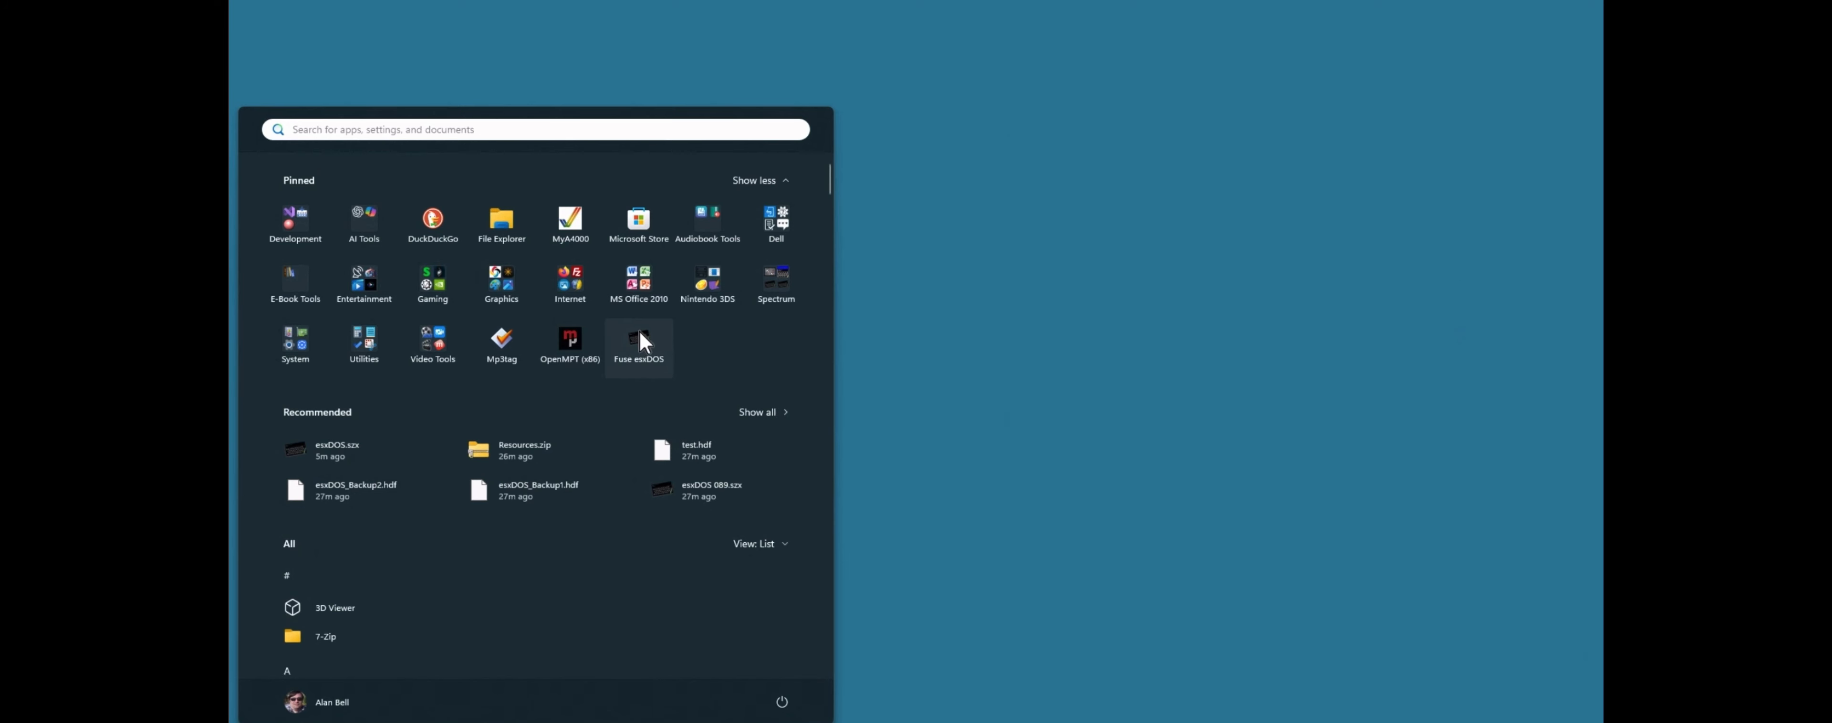
pyautogui.click(774, 281)
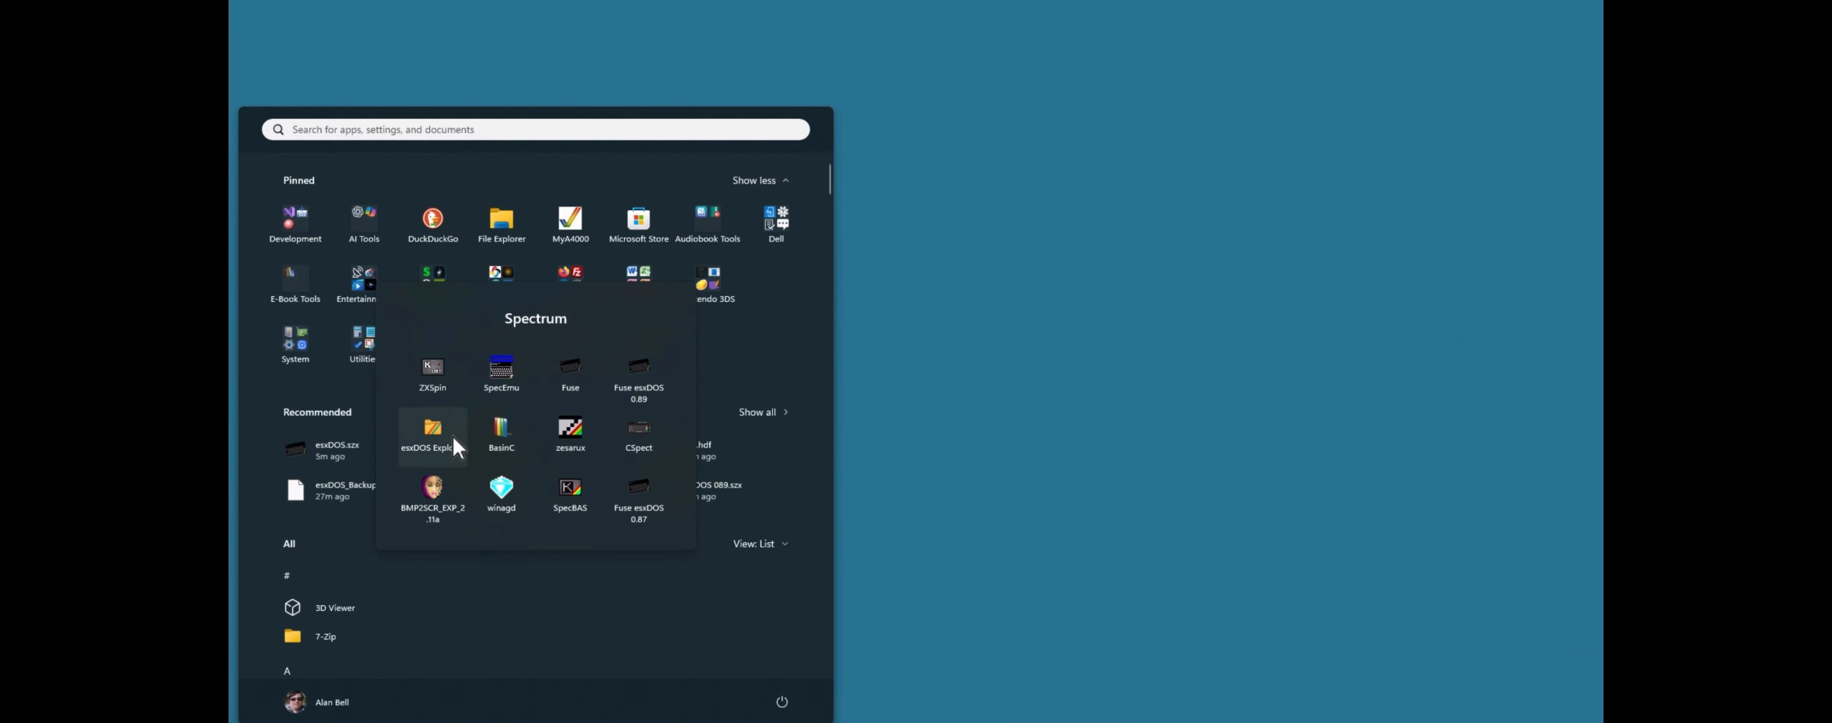
pyautogui.click(436, 420)
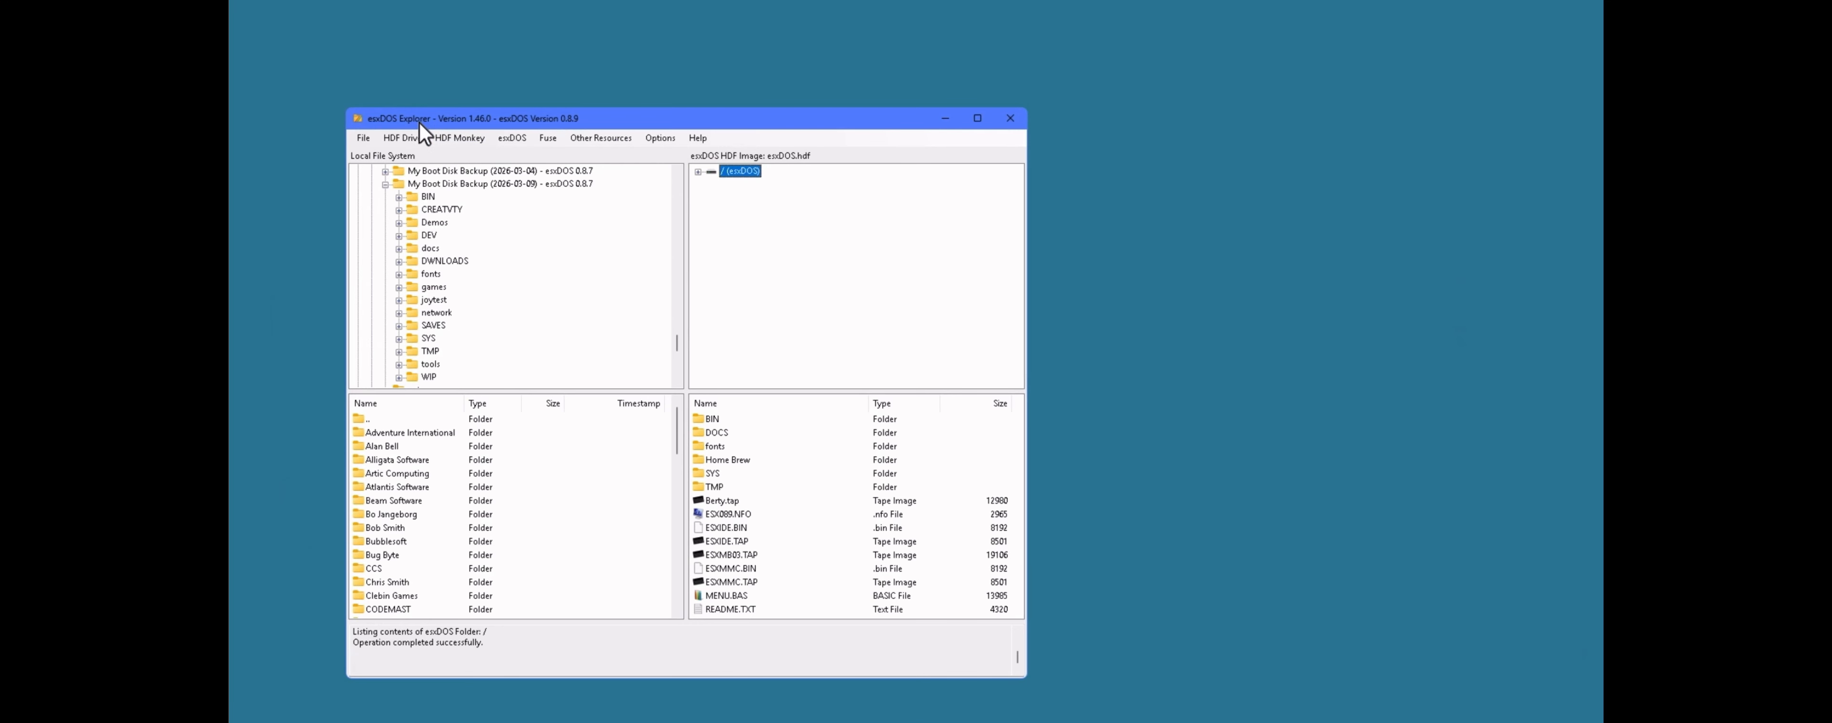
# Step: View the properties of the esxDOS HDF image, and dismiss them
pyautogui.click(402, 137)
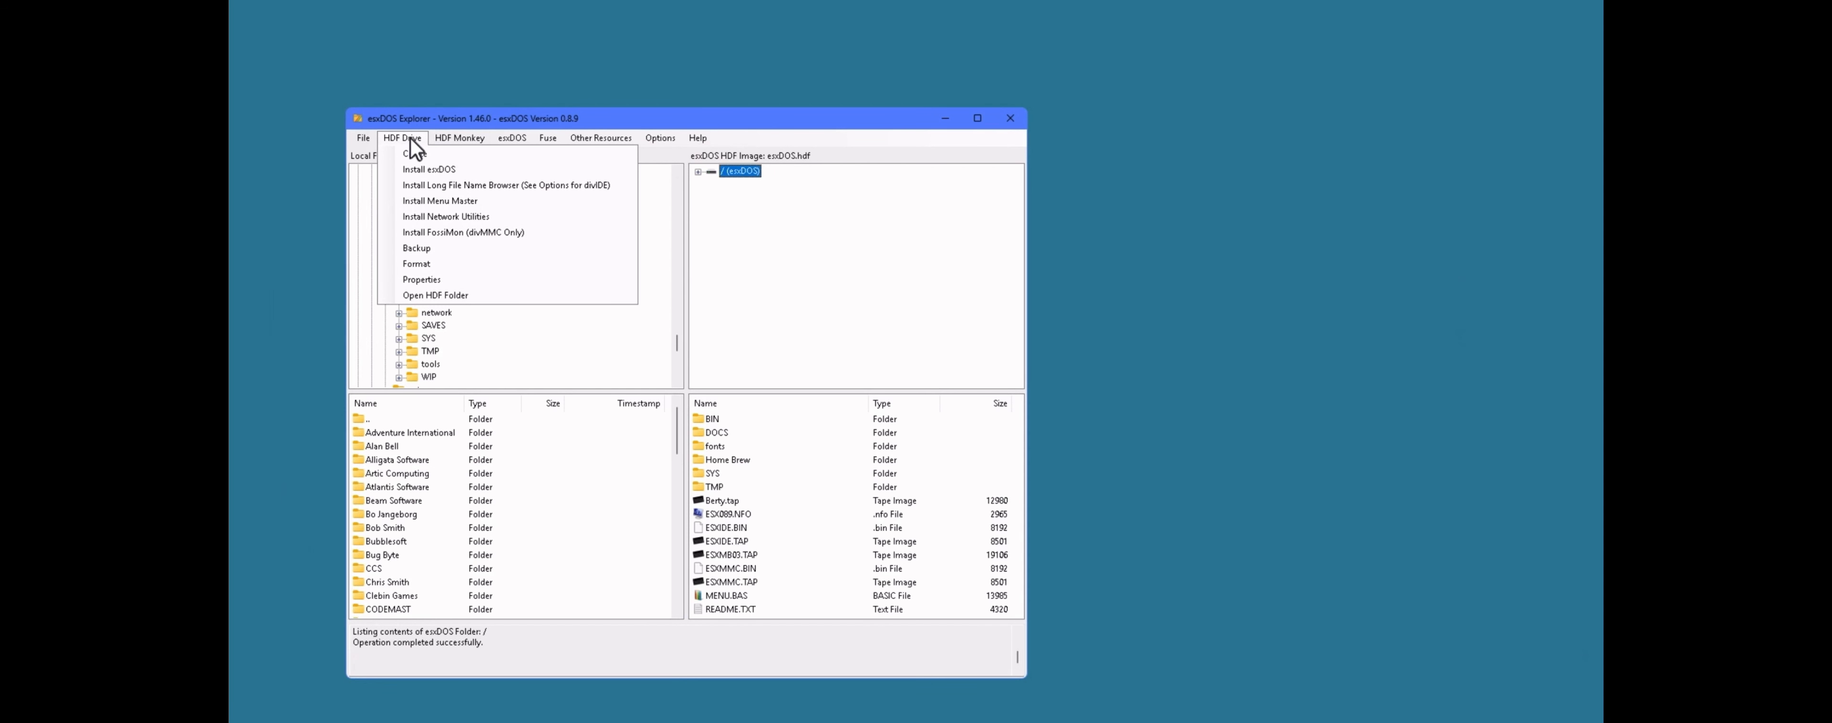
pyautogui.moveTo(512, 138)
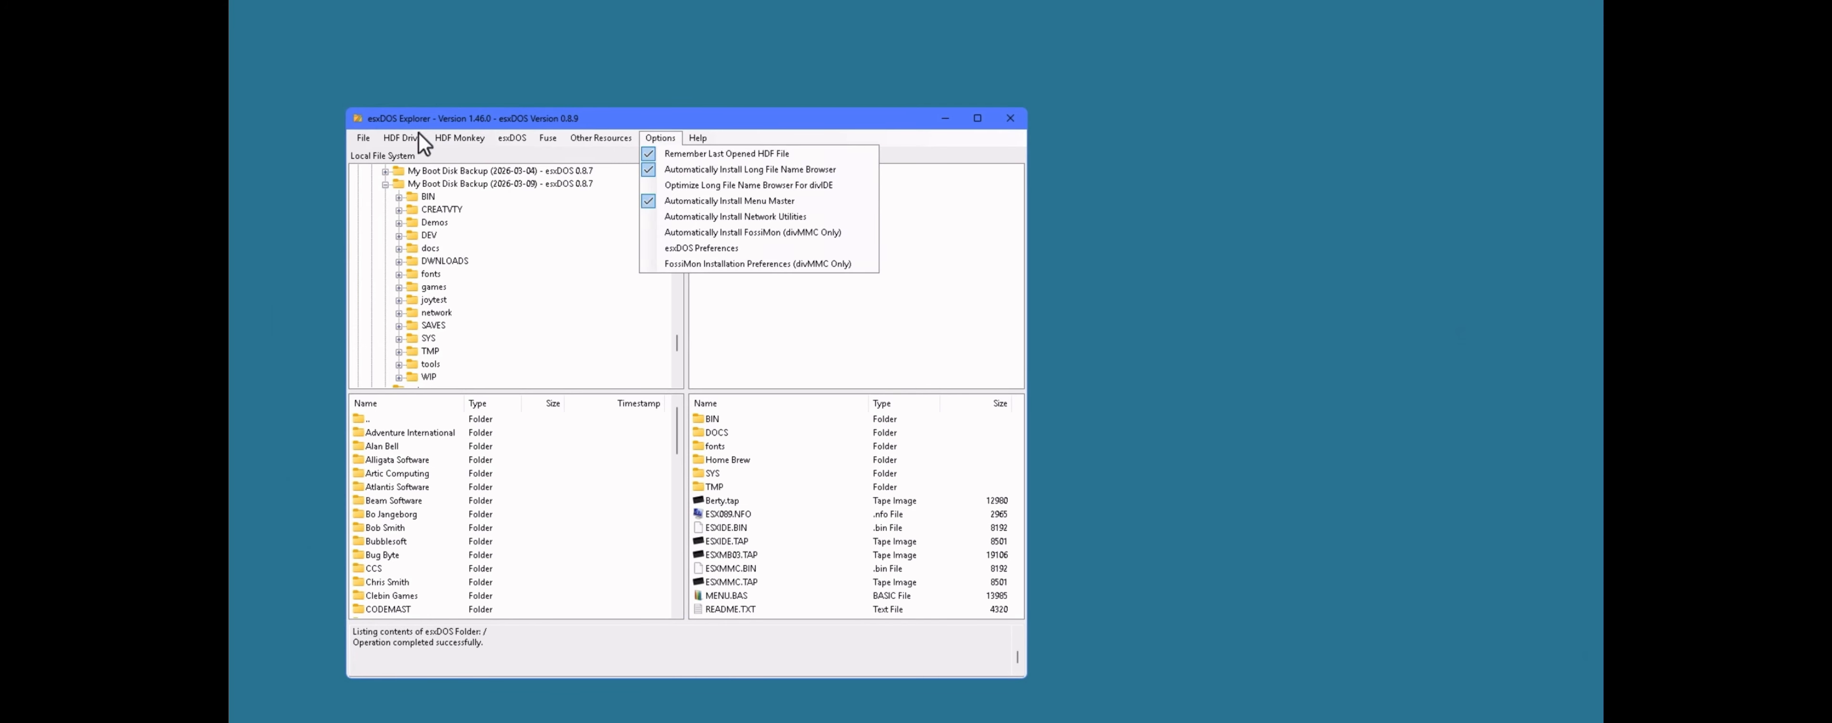
pyautogui.moveTo(416, 136)
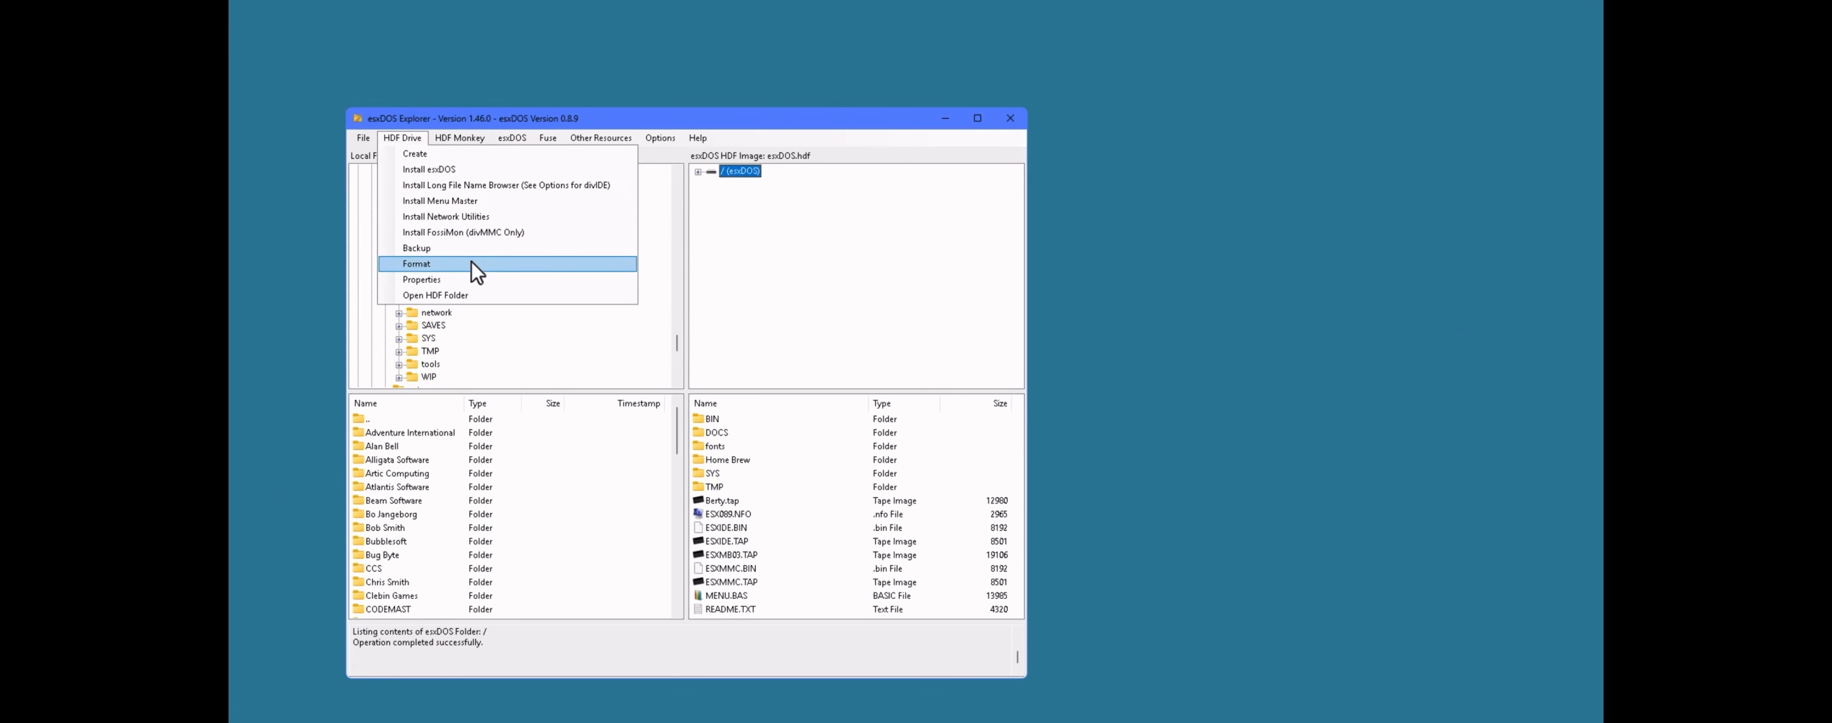
pyautogui.click(467, 279)
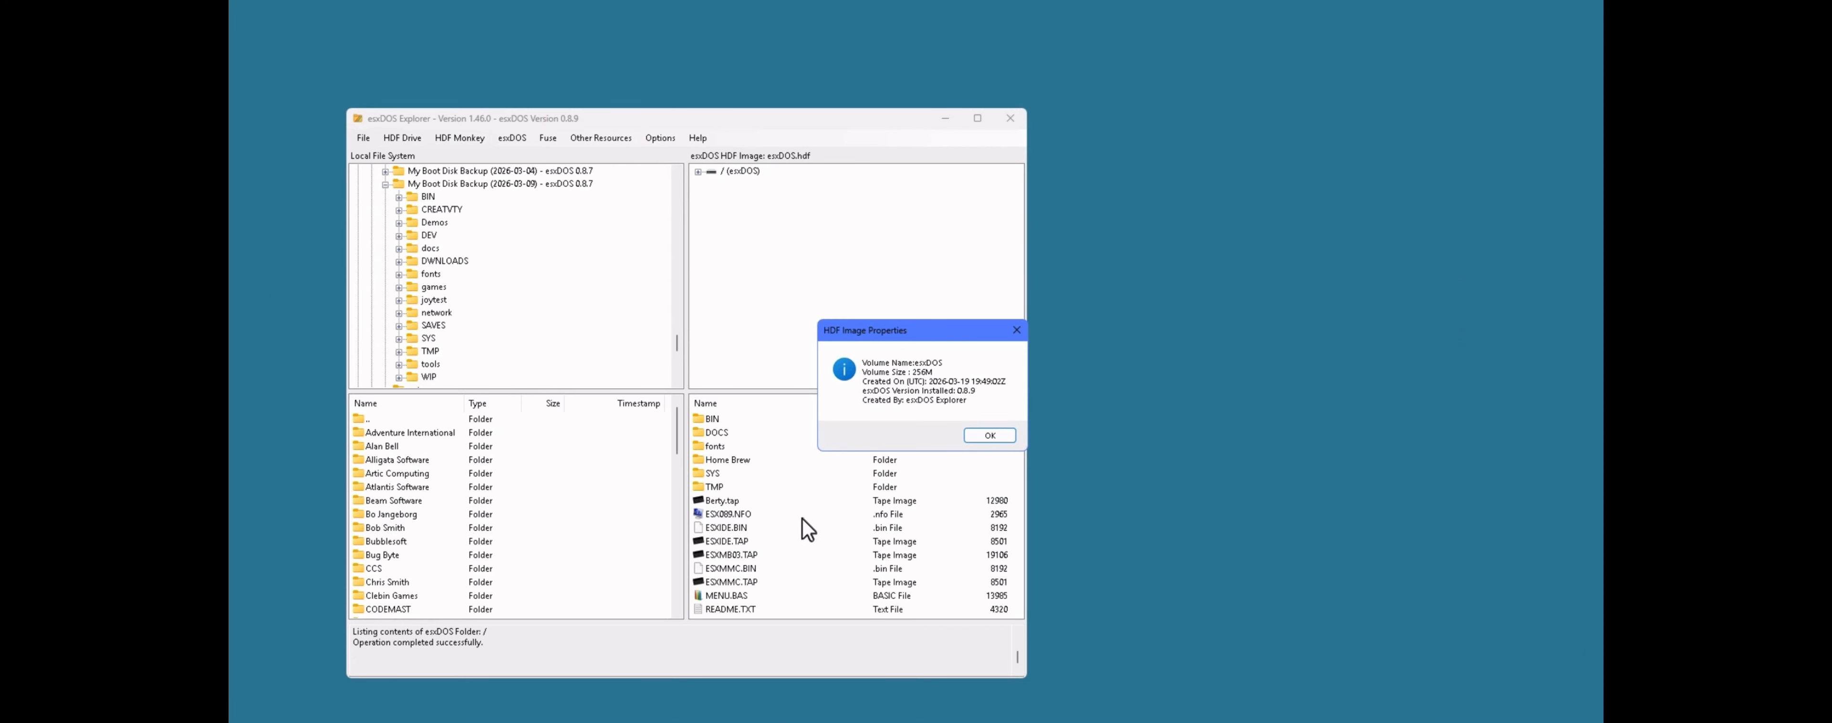
pyautogui.click(986, 432)
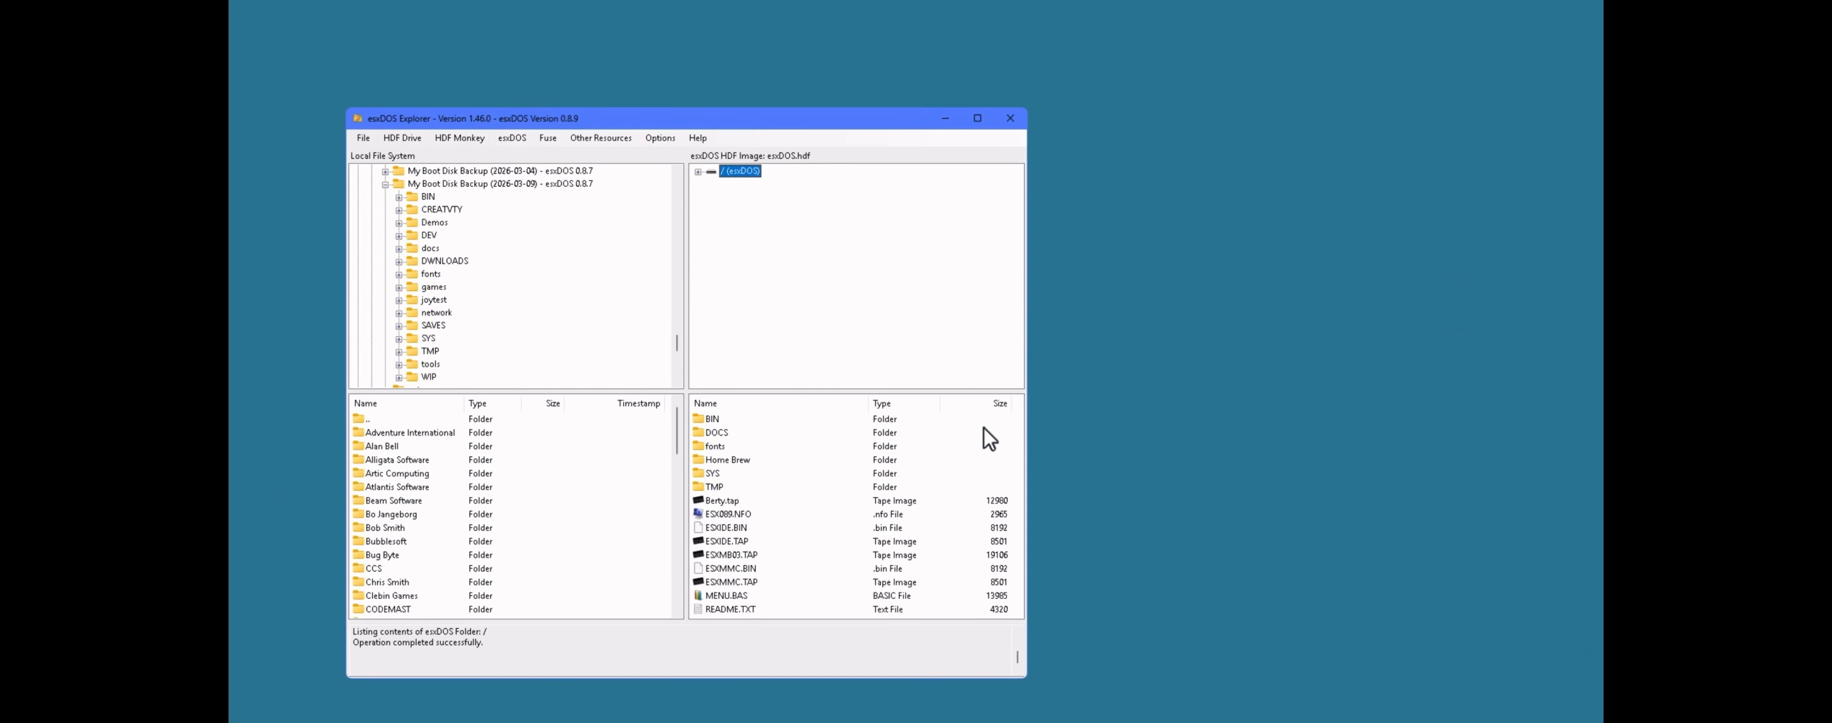
# Step: Open the esxDOS Explorer resource folder to view its contents, and close the folder window
pyautogui.click(407, 137)
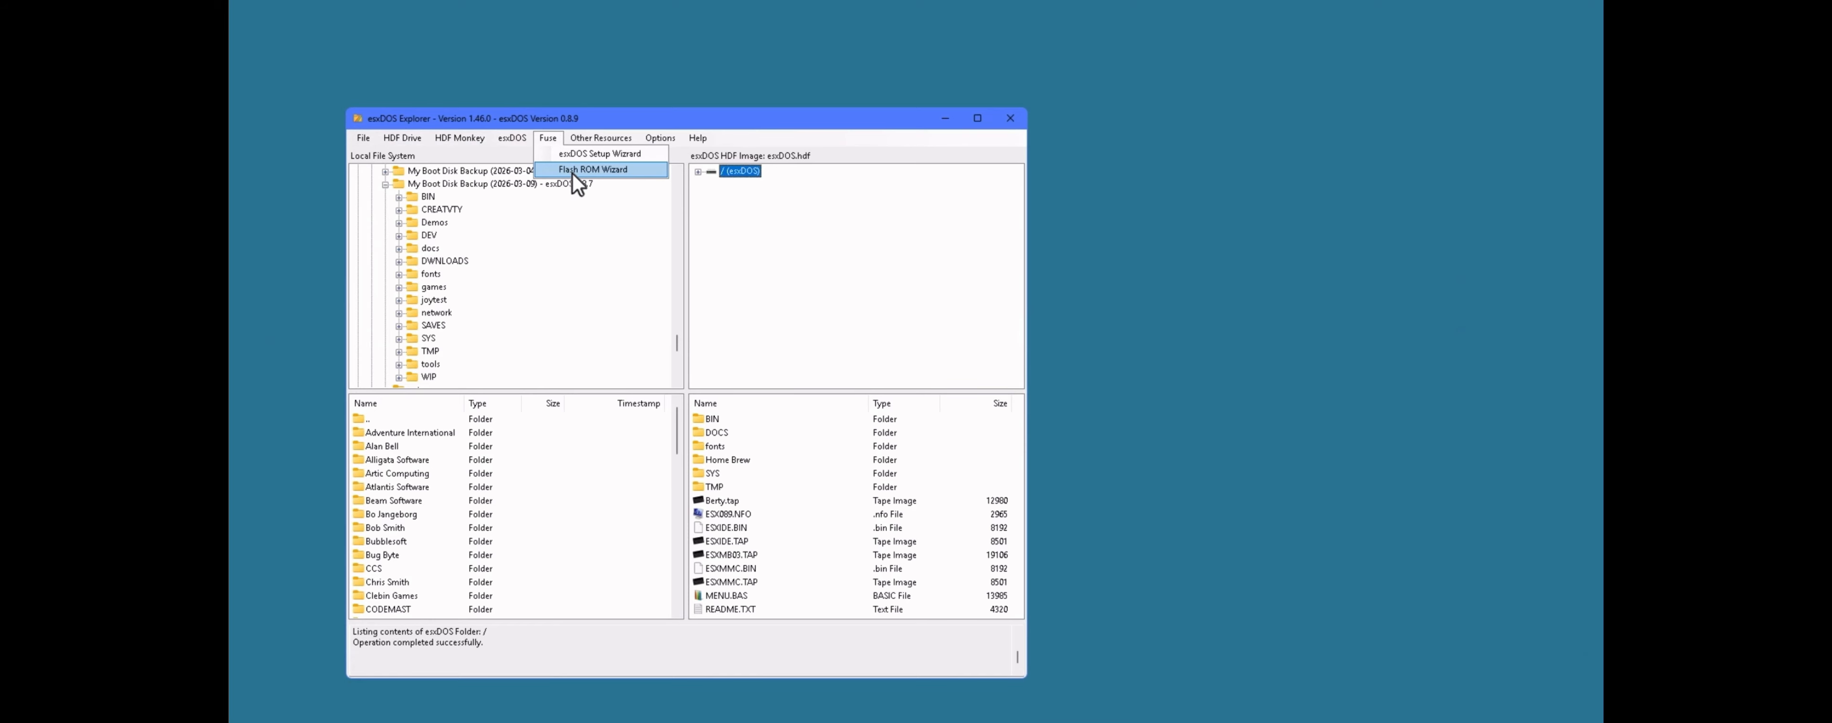
pyautogui.moveTo(600, 142)
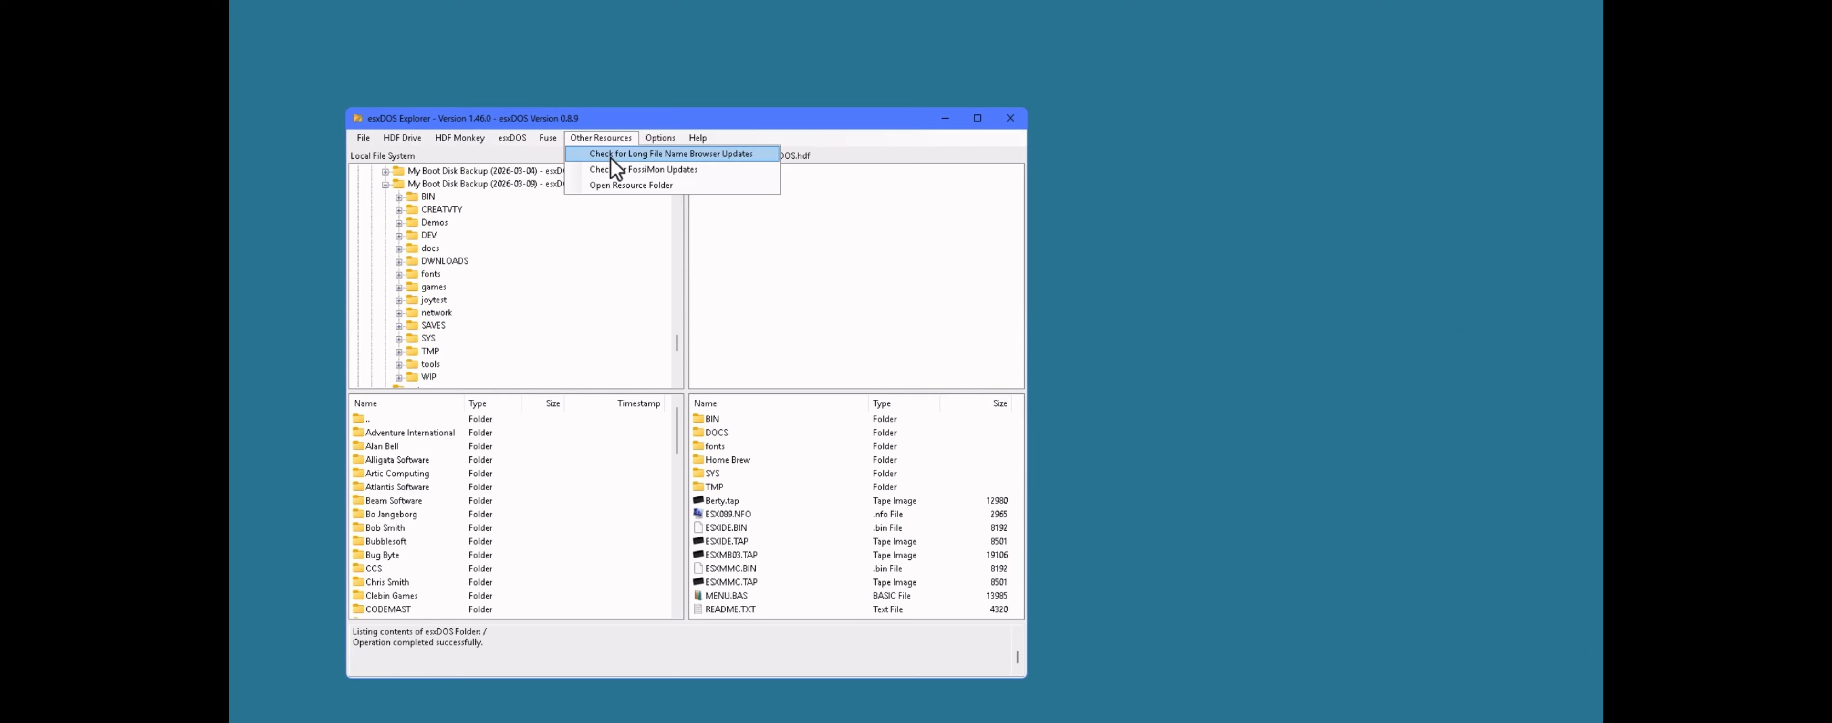
pyautogui.click(610, 186)
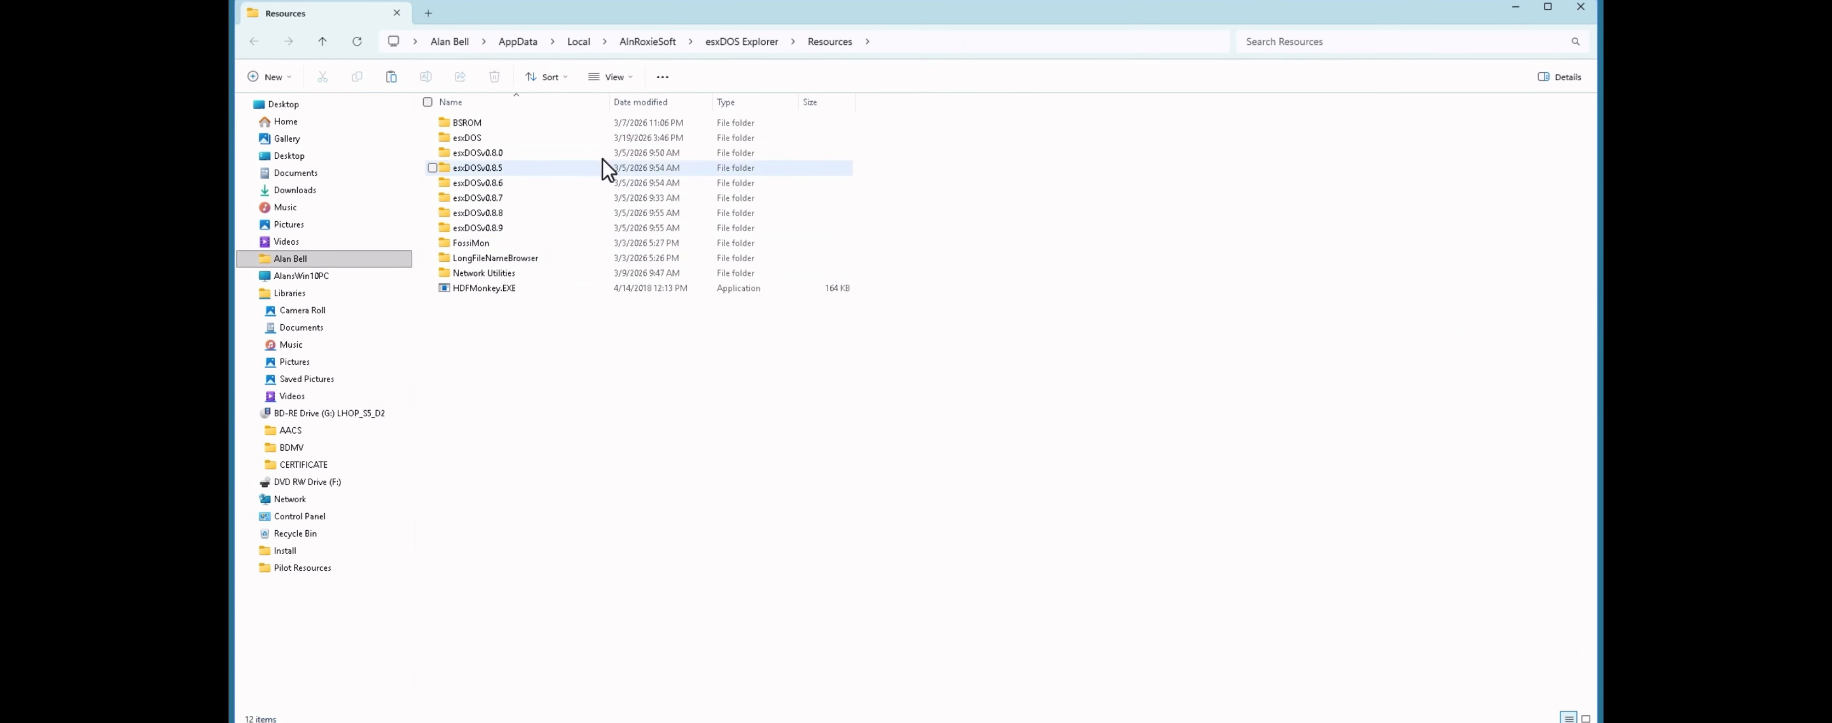
pyautogui.click(1580, 7)
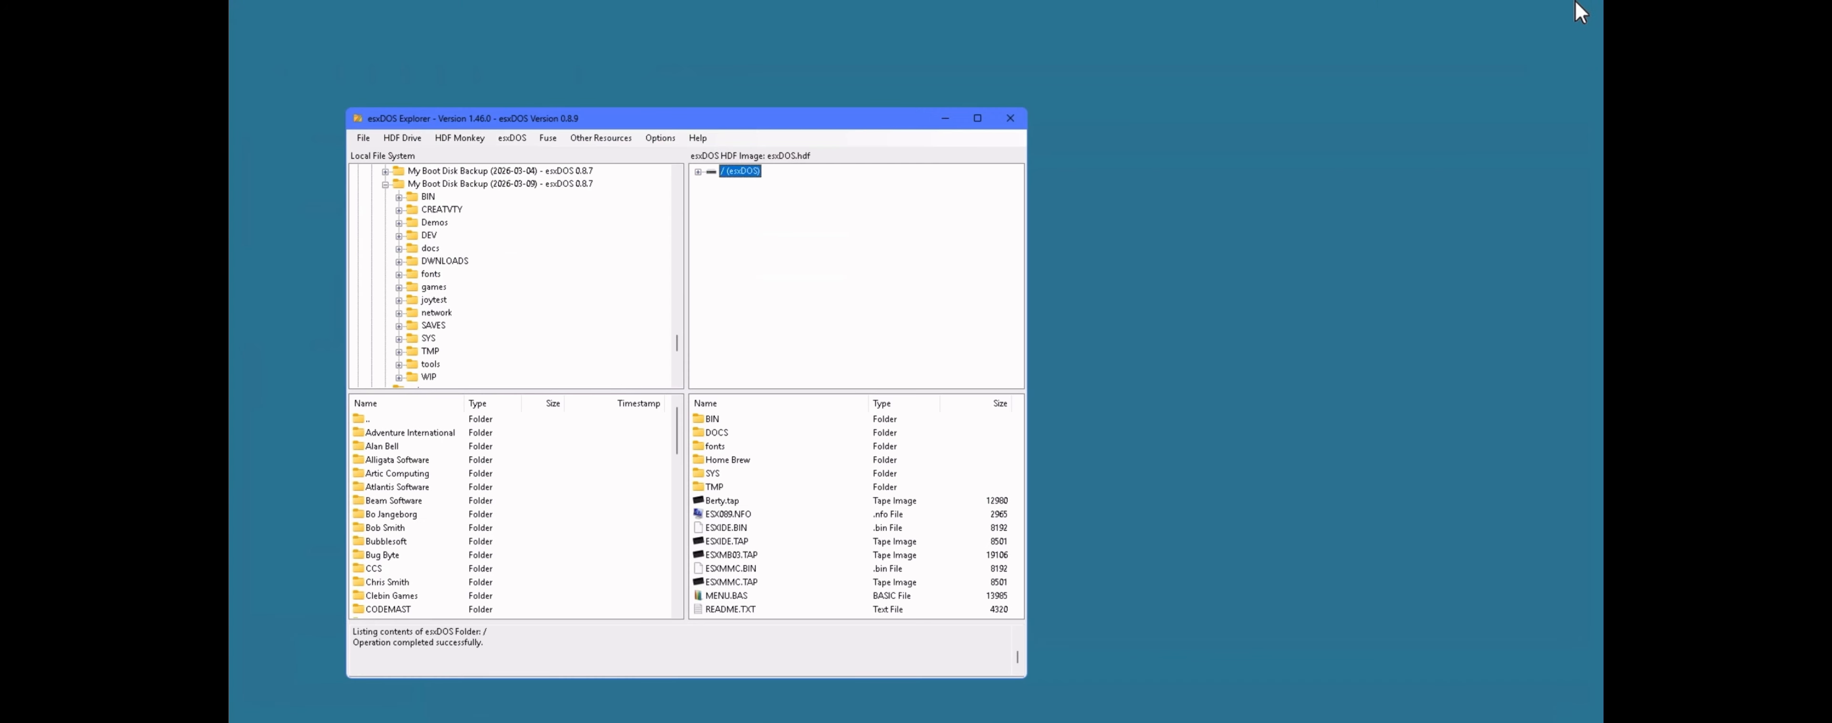
# Step: Open the local esxDOS repository folder to view its files, and close the folder window
pyautogui.click(516, 138)
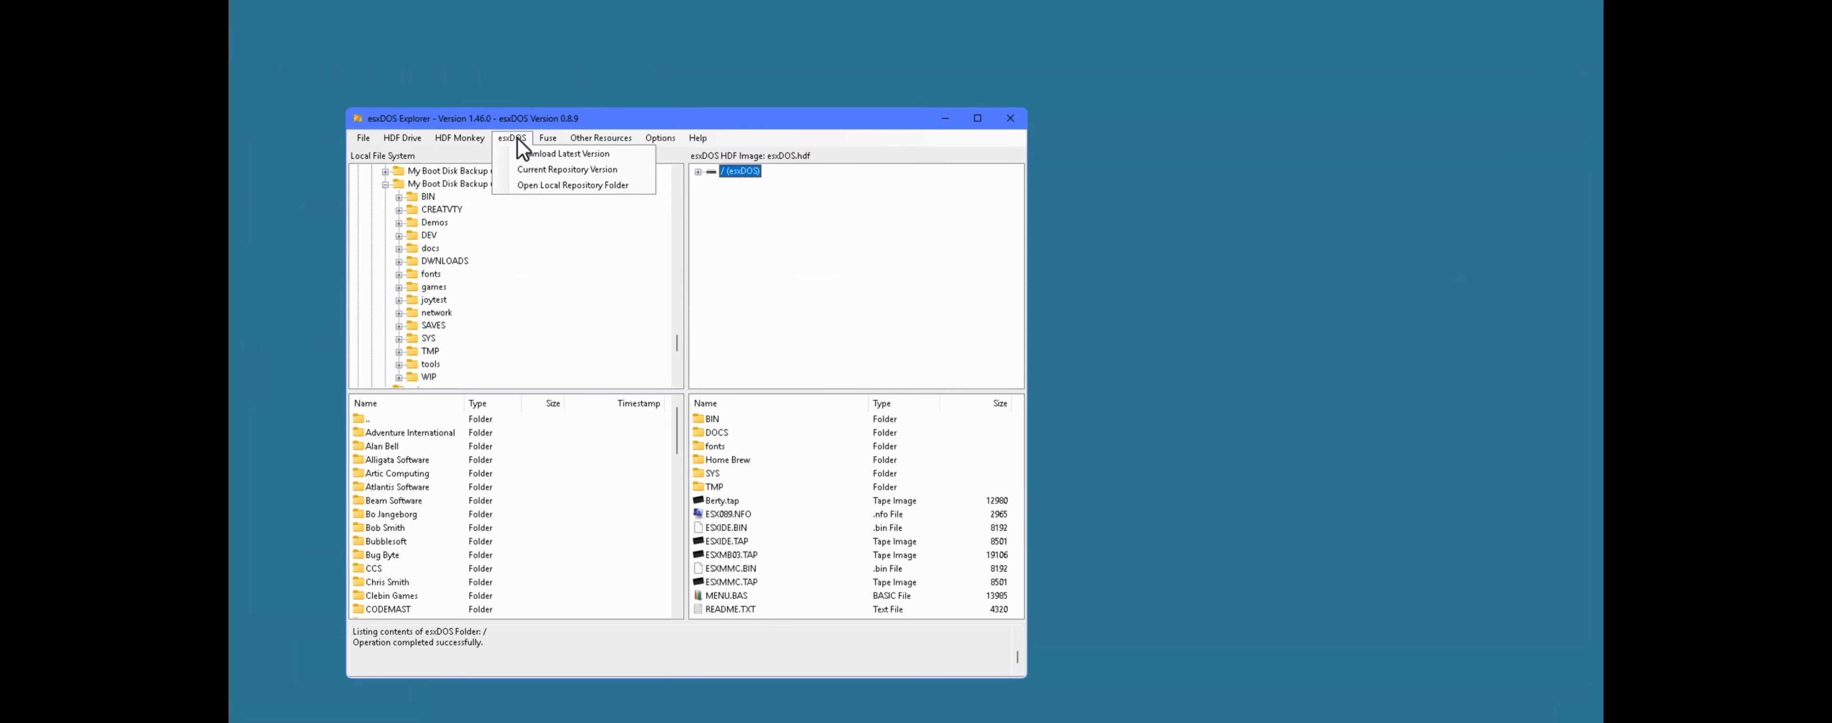
pyautogui.click(533, 188)
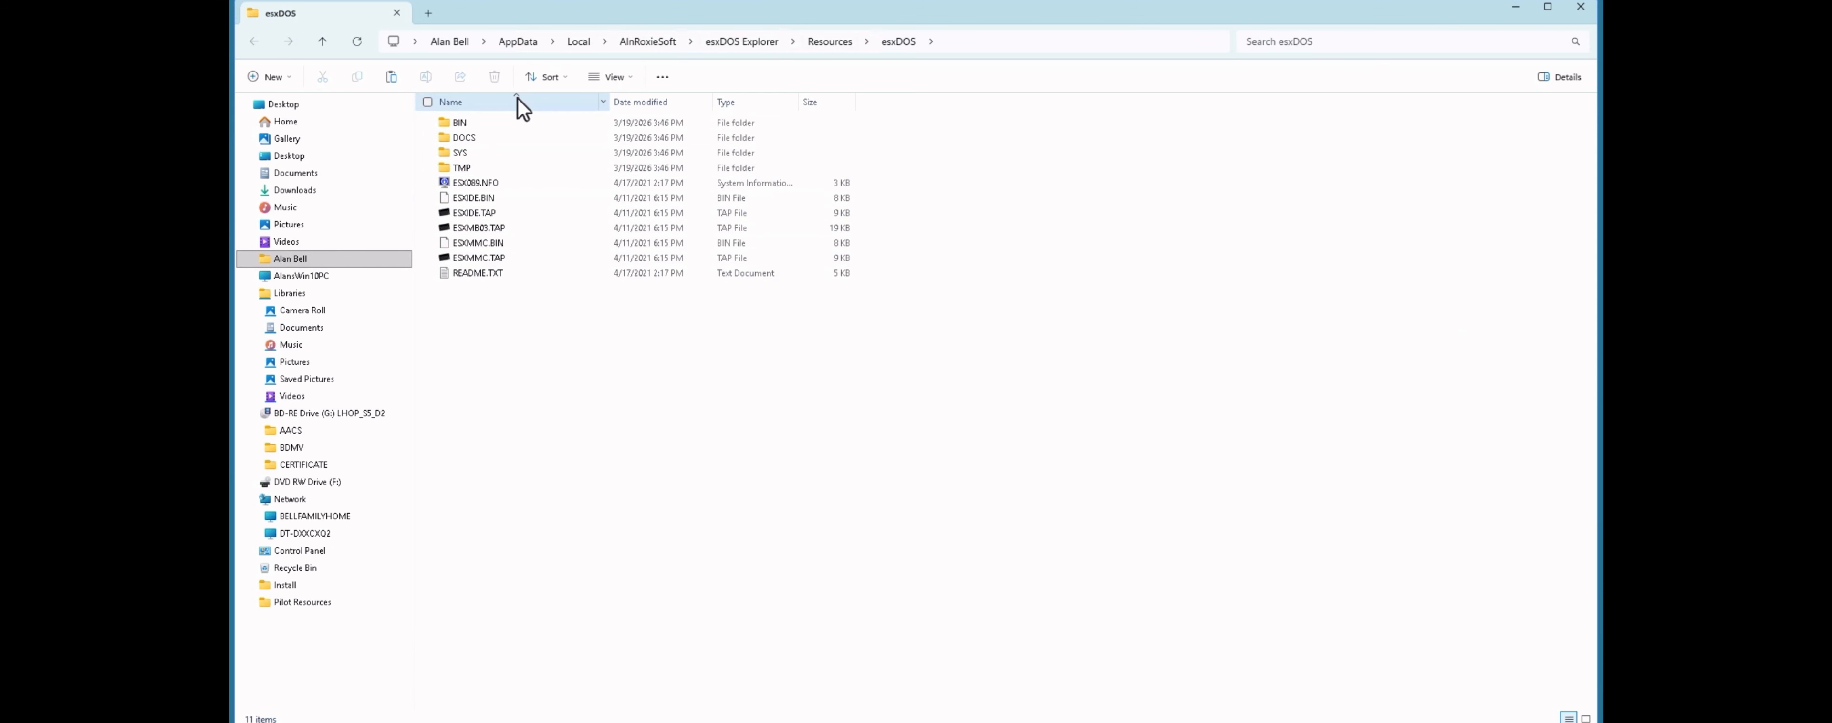
pyautogui.click(1580, 6)
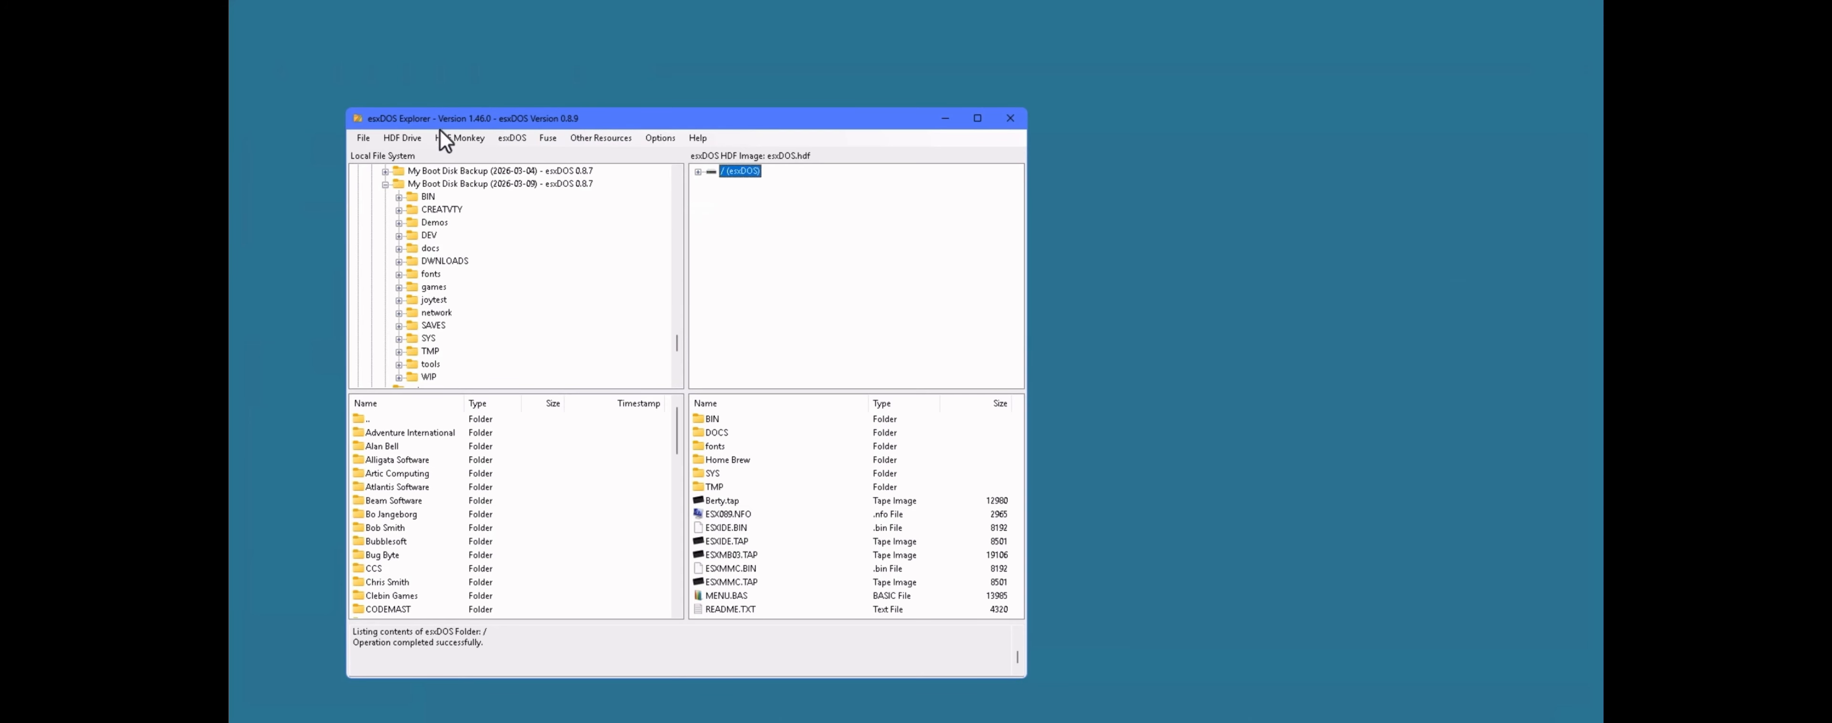
# Step: Open the folder that stores the HDF images to view its files, and close the folder window
pyautogui.click(405, 136)
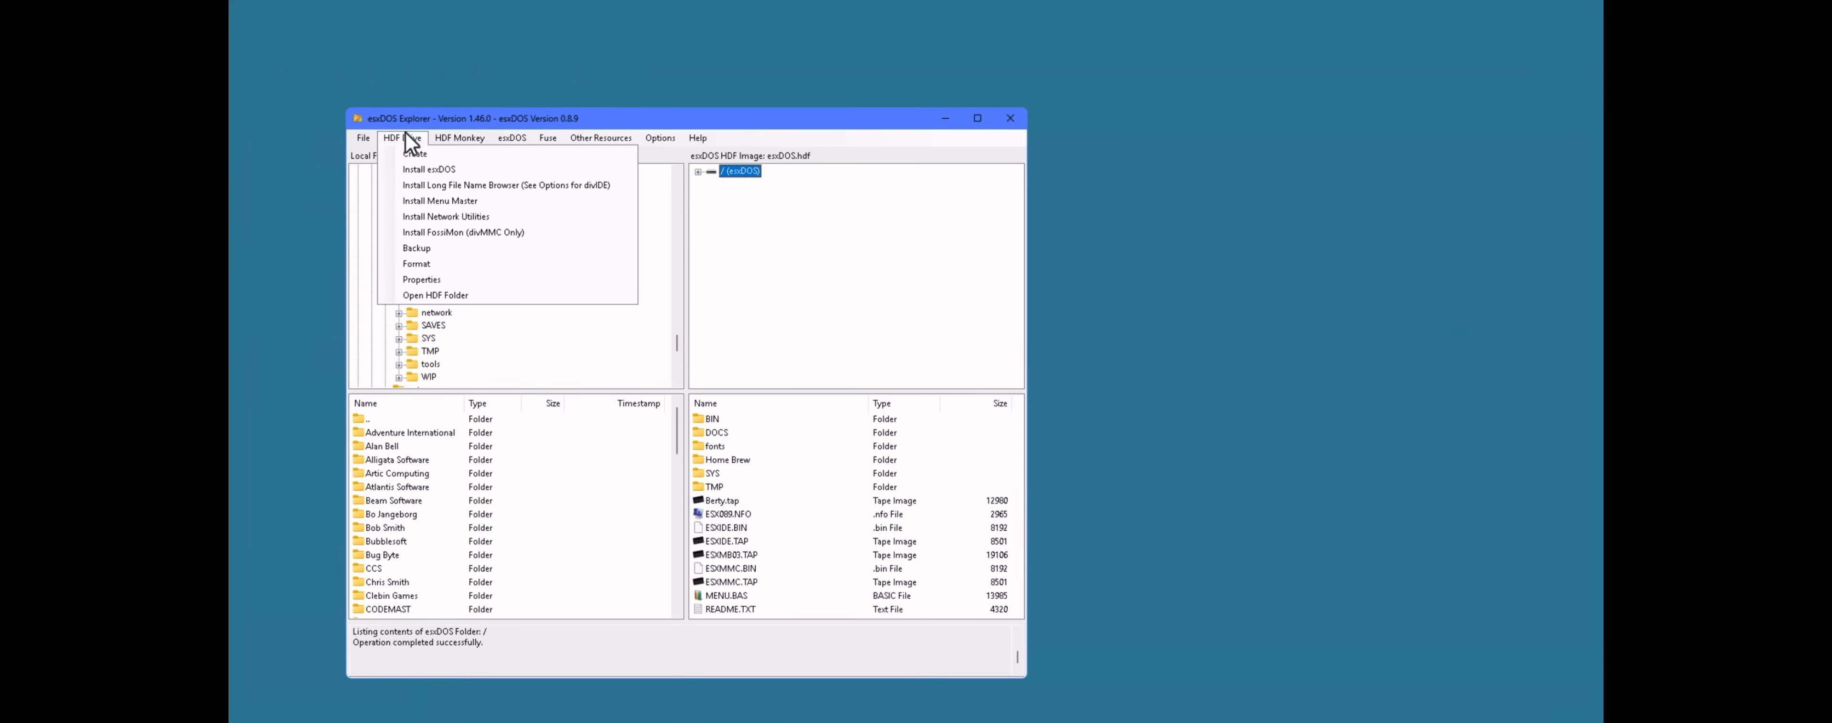
pyautogui.click(445, 298)
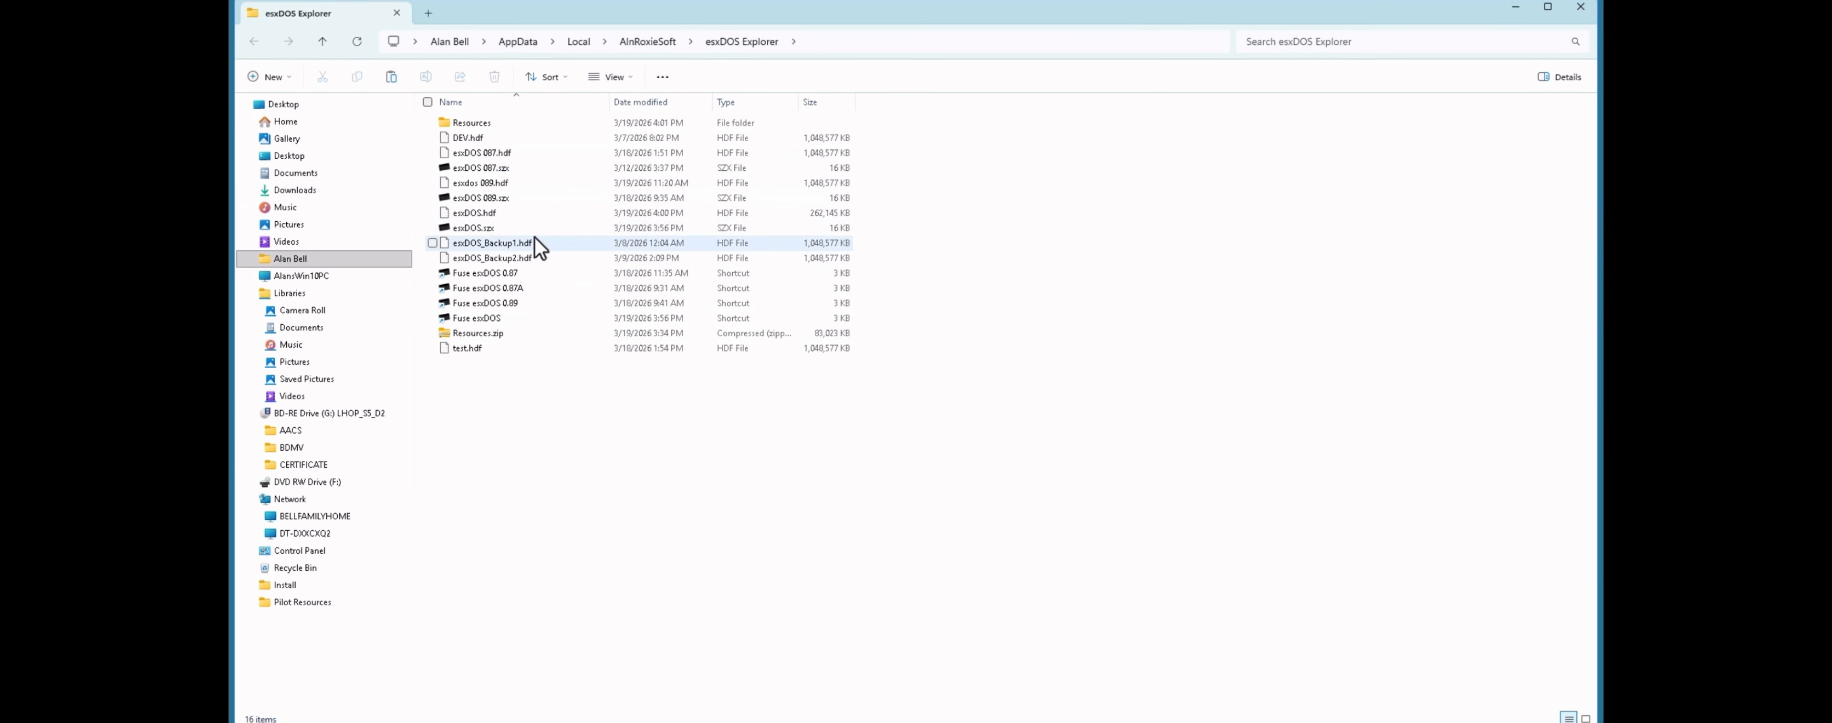
pyautogui.click(1580, 9)
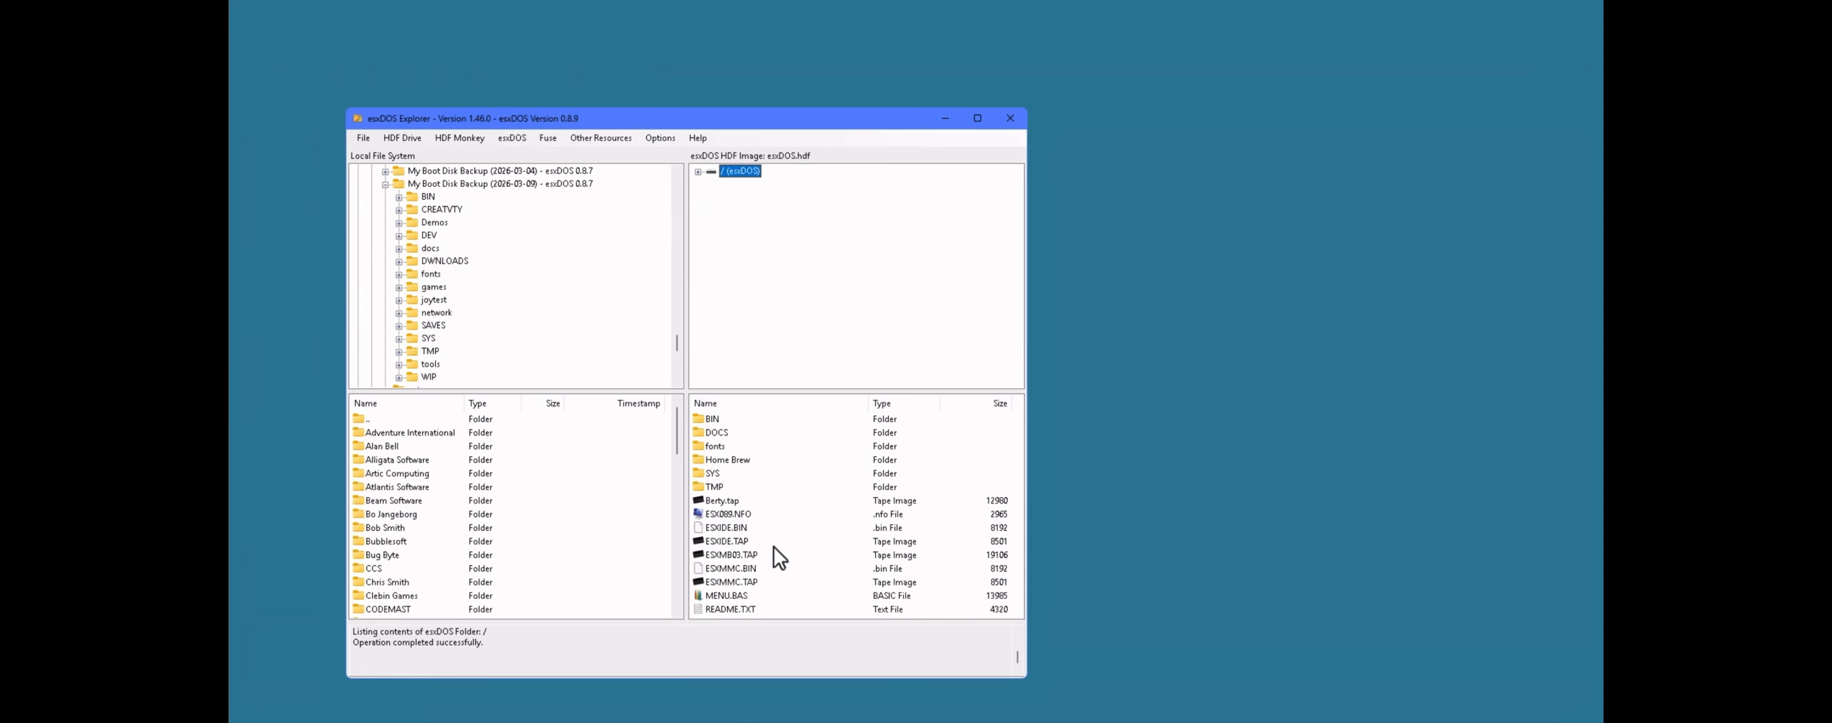
# Step: Rename the Home Brew folder in the HDF image root to Games
pyautogui.click(737, 461)
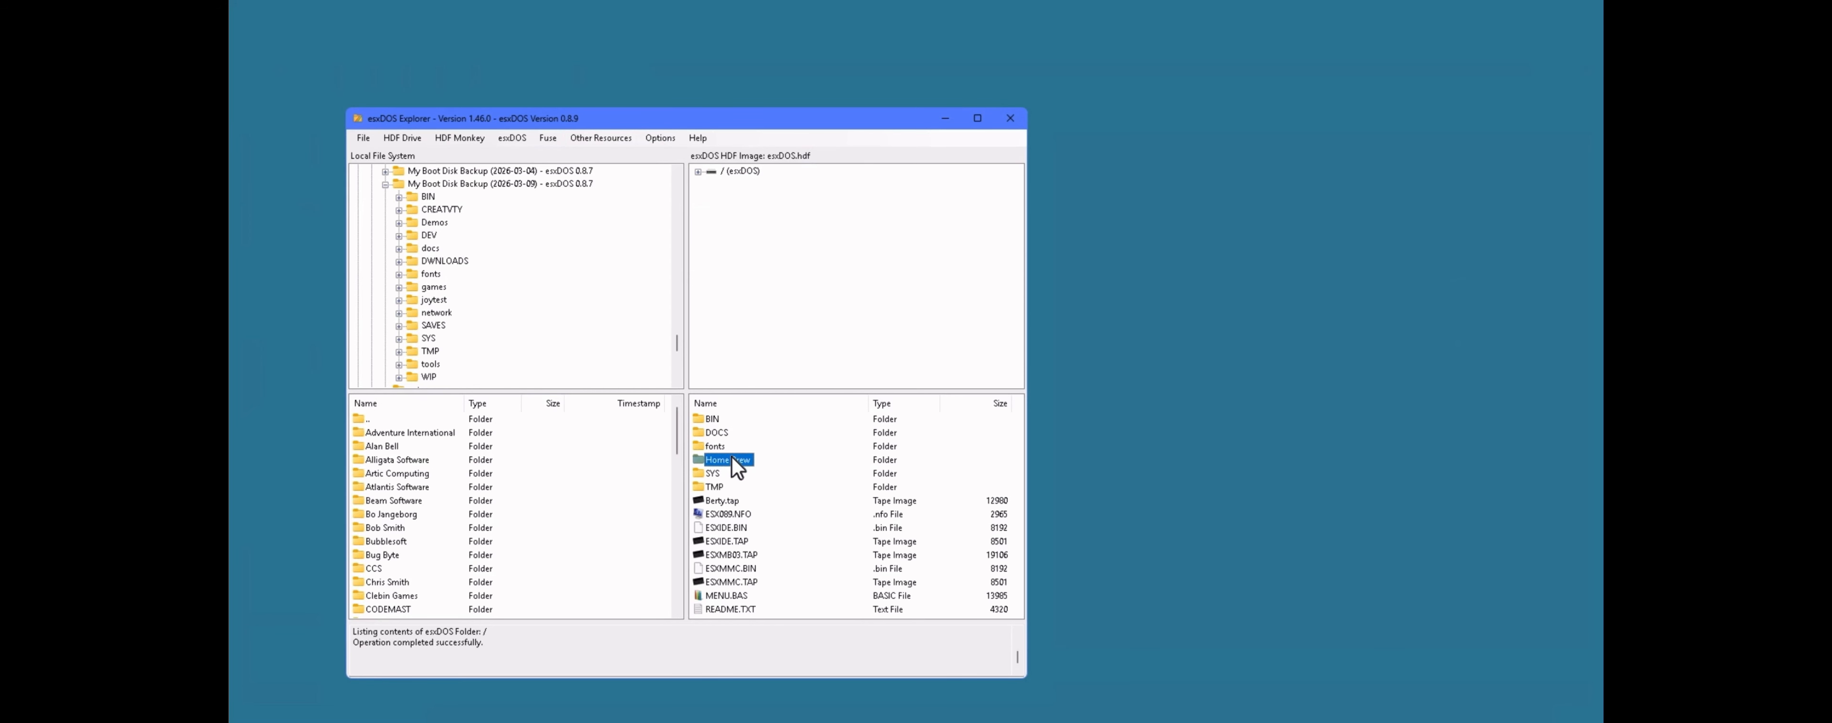
pyautogui.rightClick(731, 457)
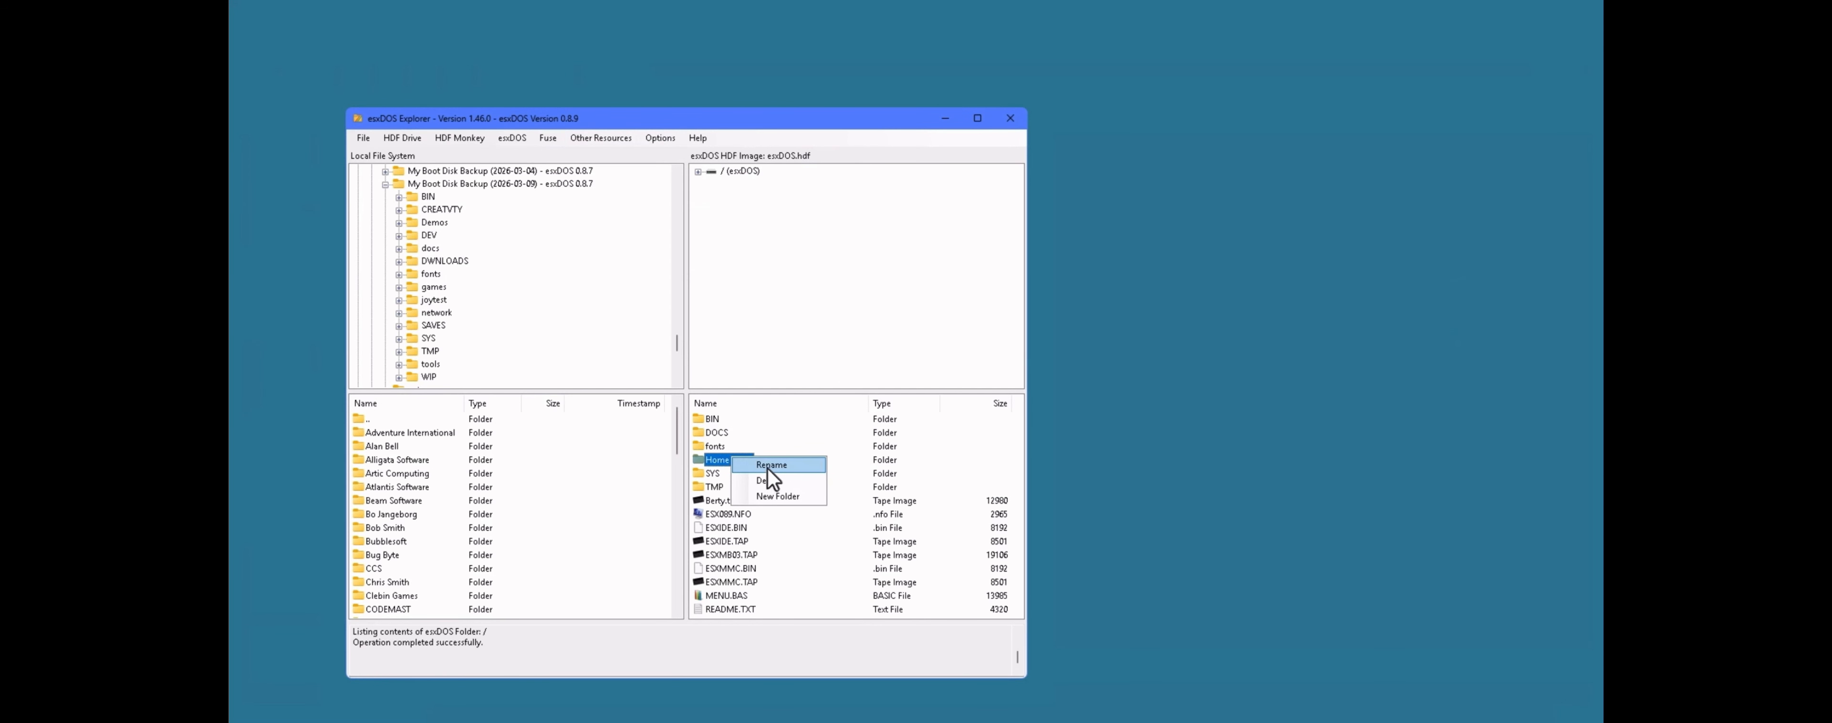
pyautogui.click(767, 466)
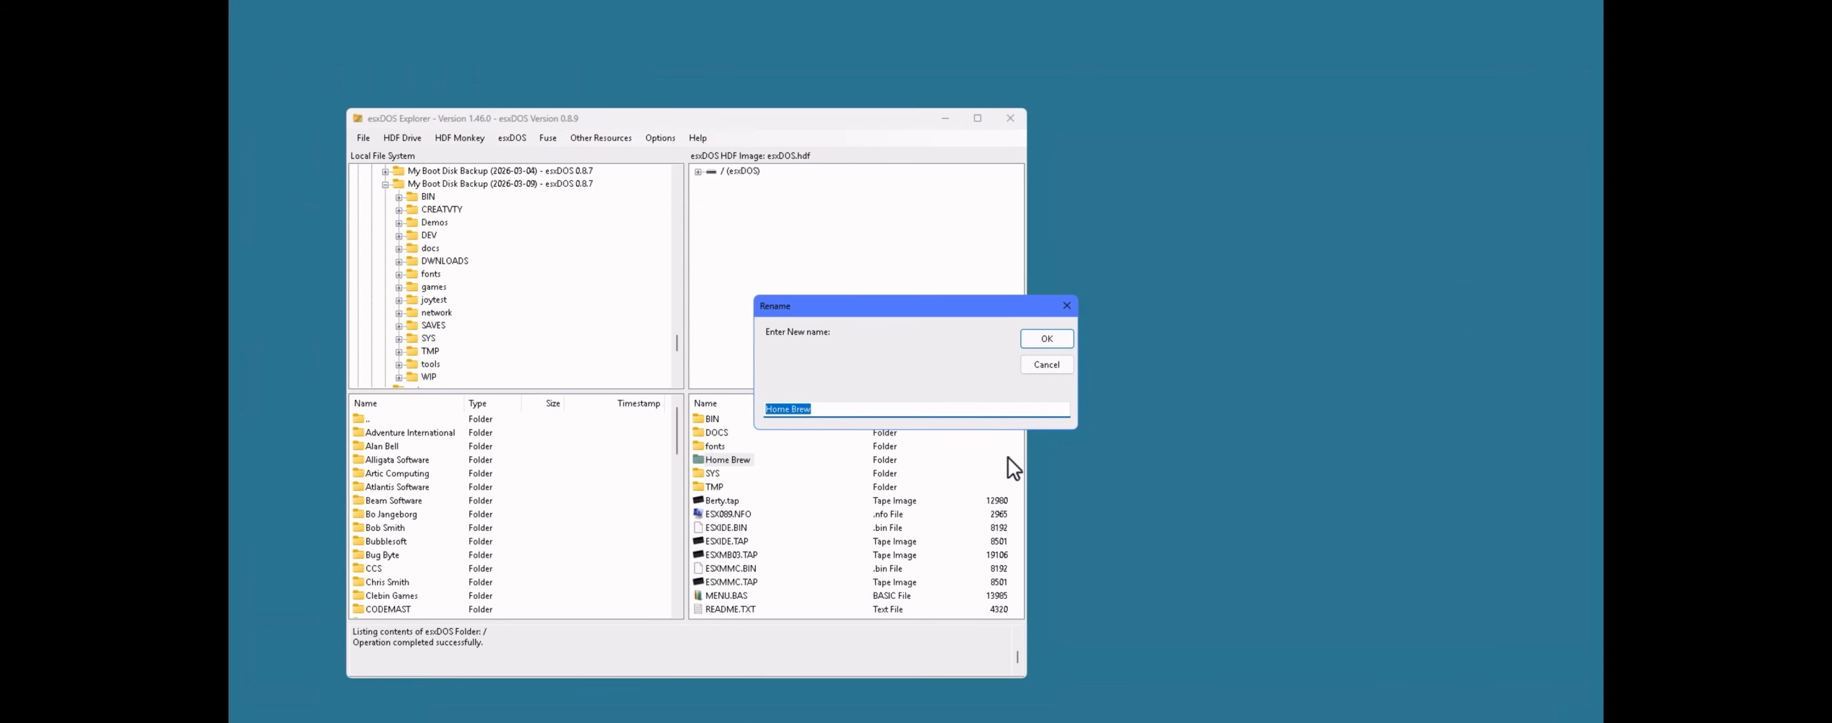
pyautogui.write('Games')
pyautogui.press('Return')
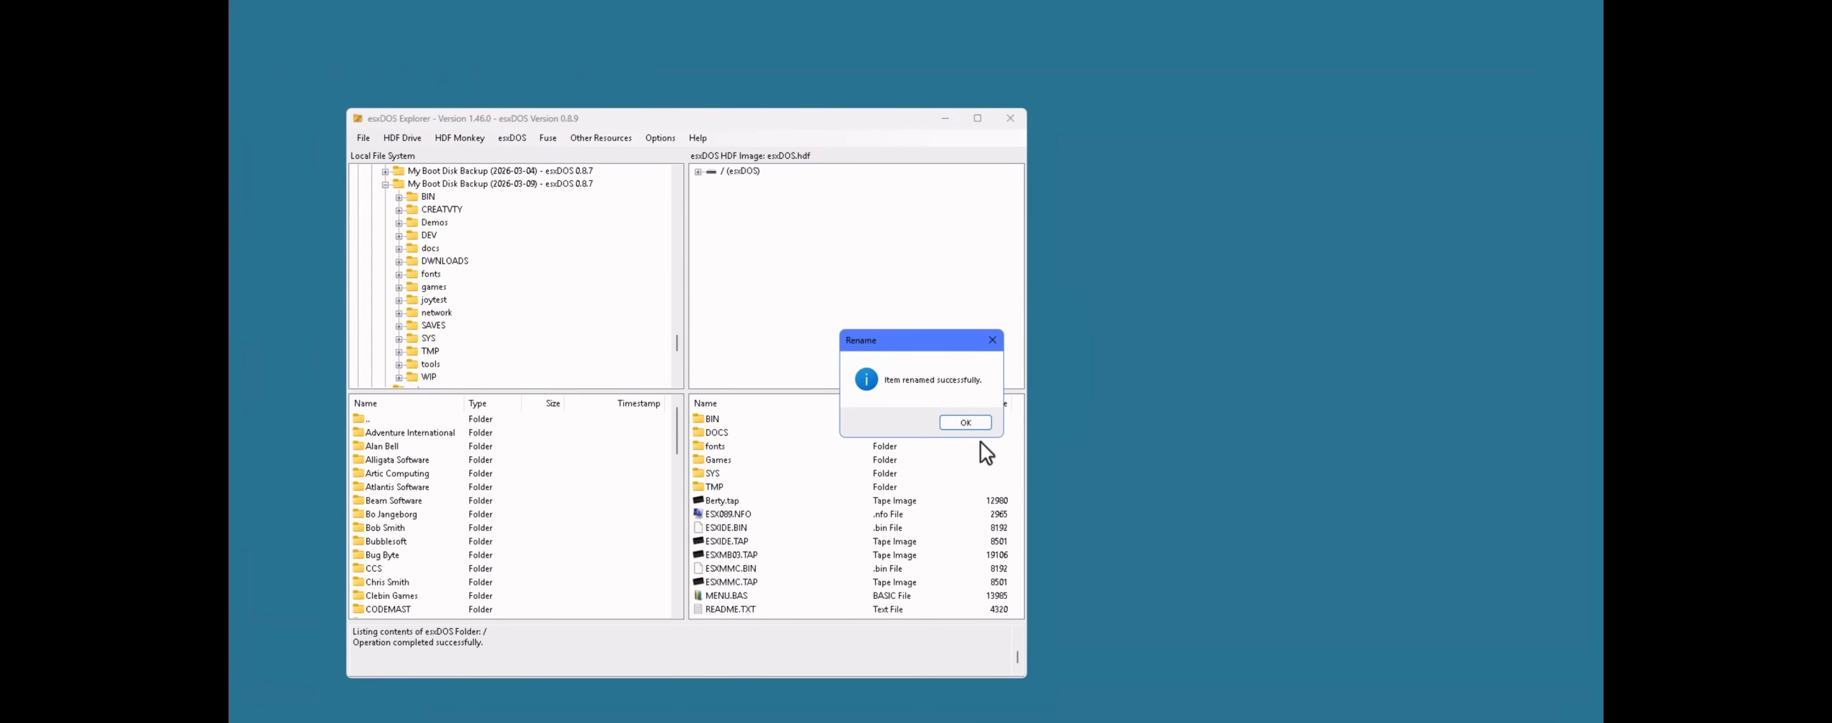
pyautogui.click(985, 423)
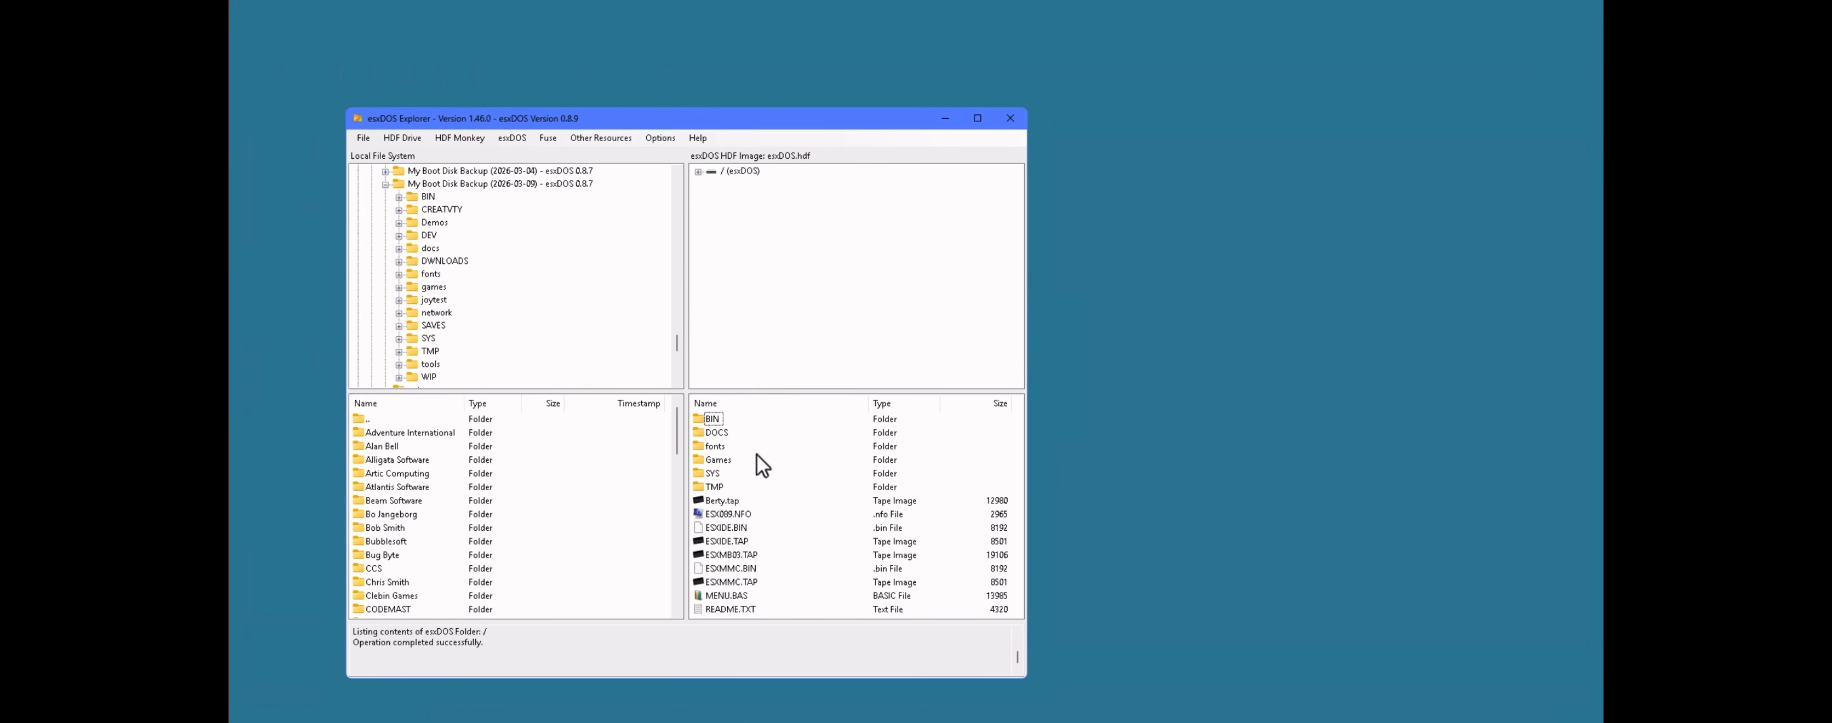
# Step: Examine the item operations offered for the Games folder and ESXIDE.TAP in the HDF image, and for the local Atlantis Software folder
pyautogui.rightClick(717, 464)
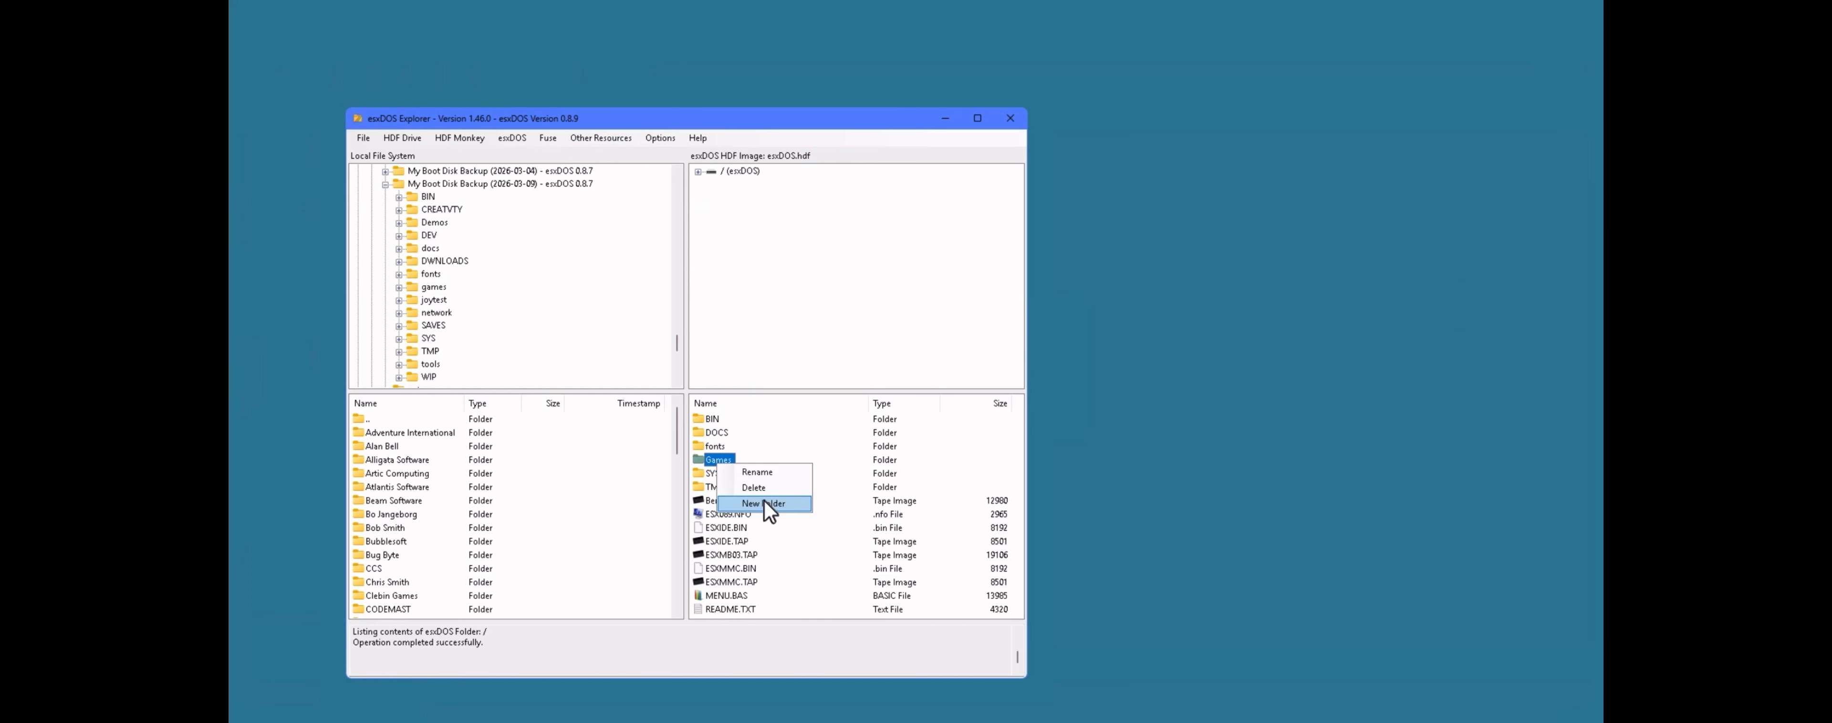
pyautogui.click(868, 491)
pyautogui.rightClick(727, 542)
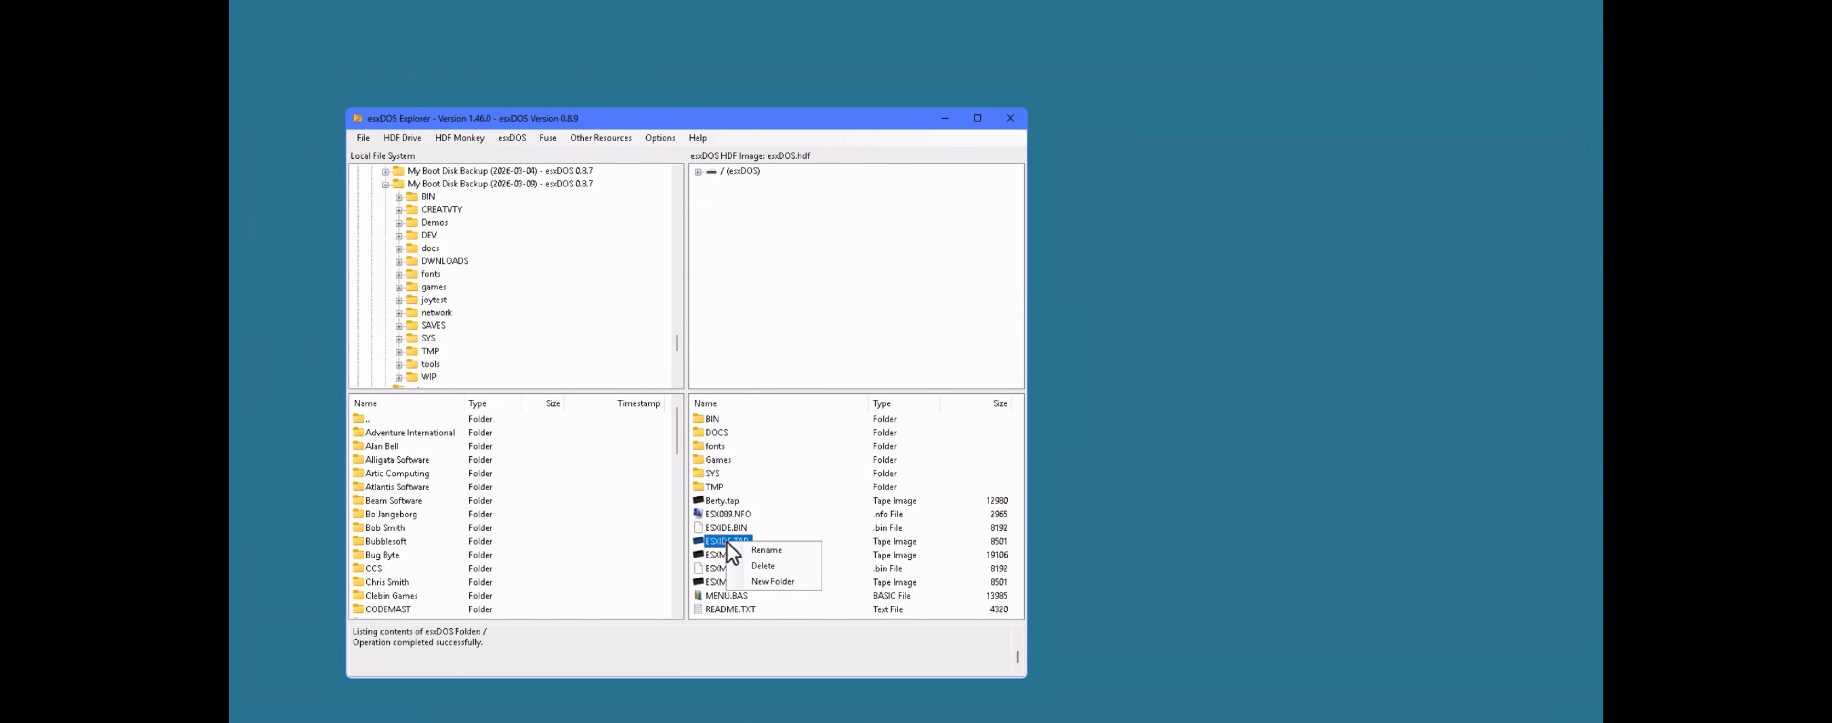
pyautogui.click(910, 474)
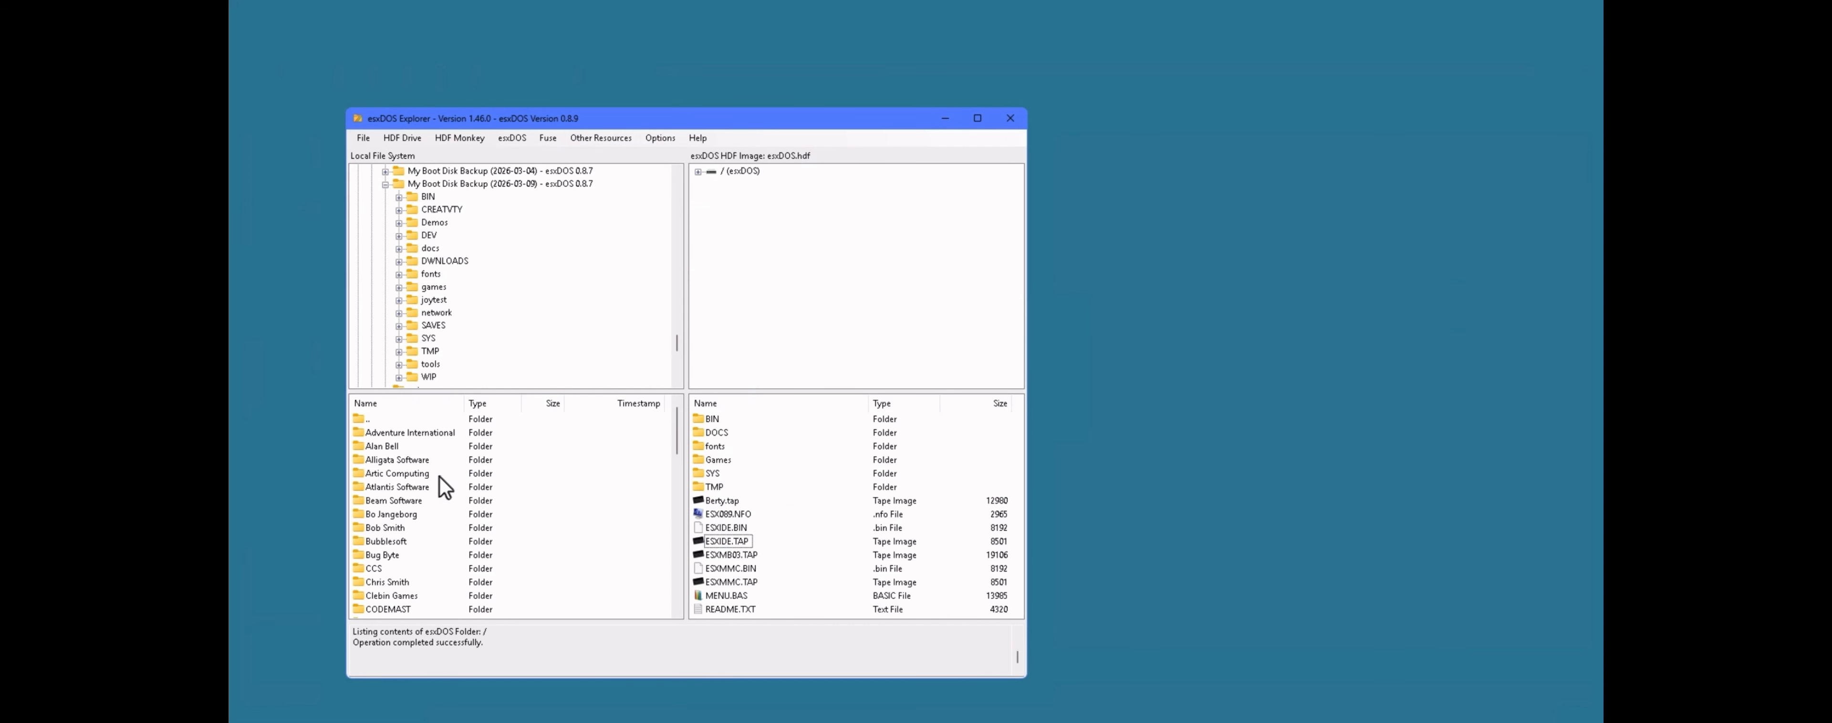
pyautogui.rightClick(403, 483)
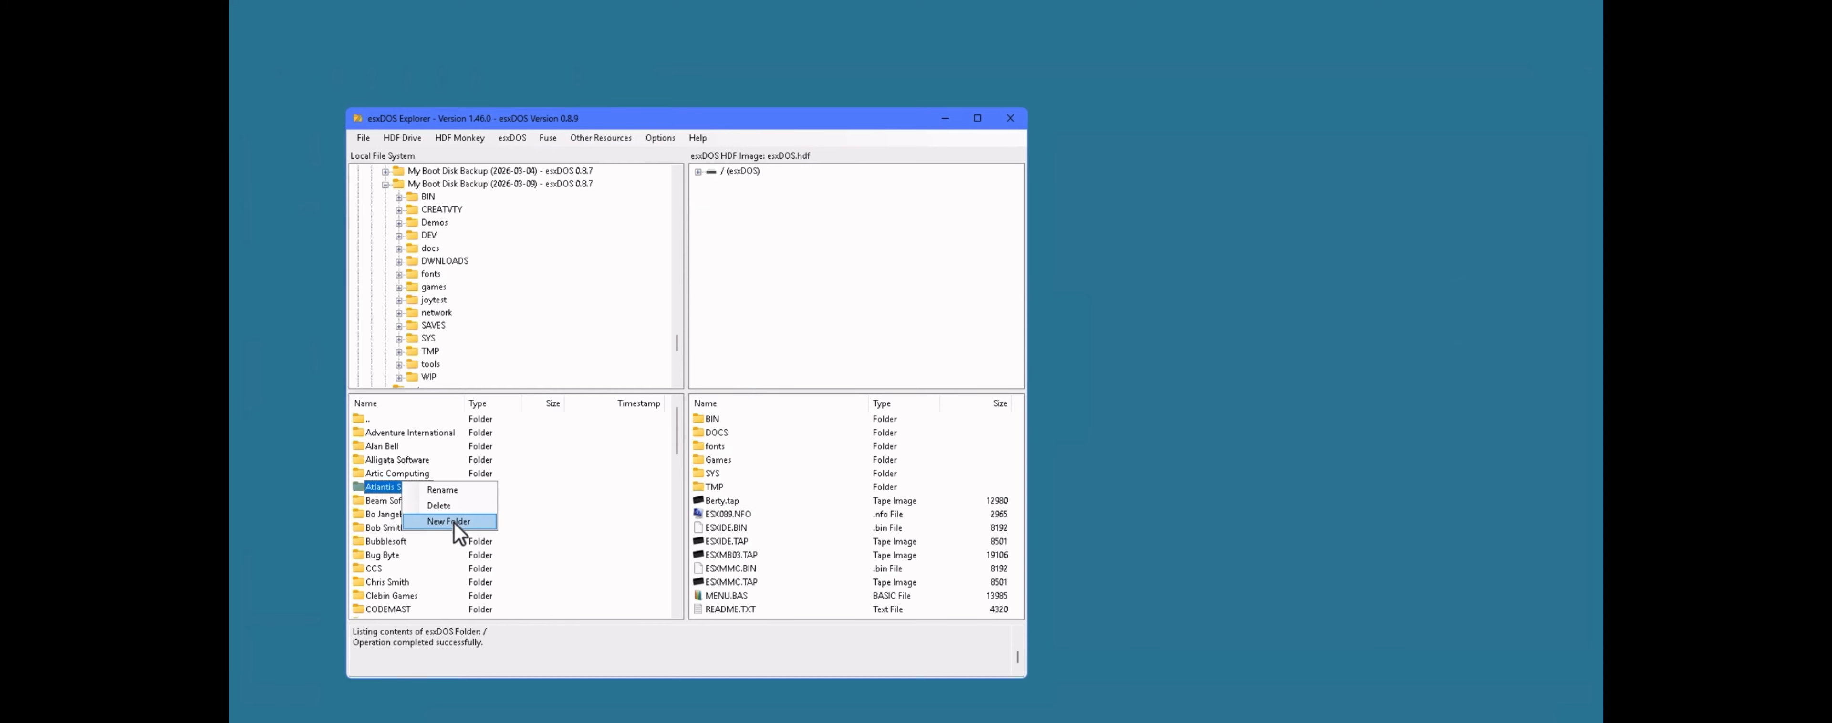
pyautogui.click(633, 489)
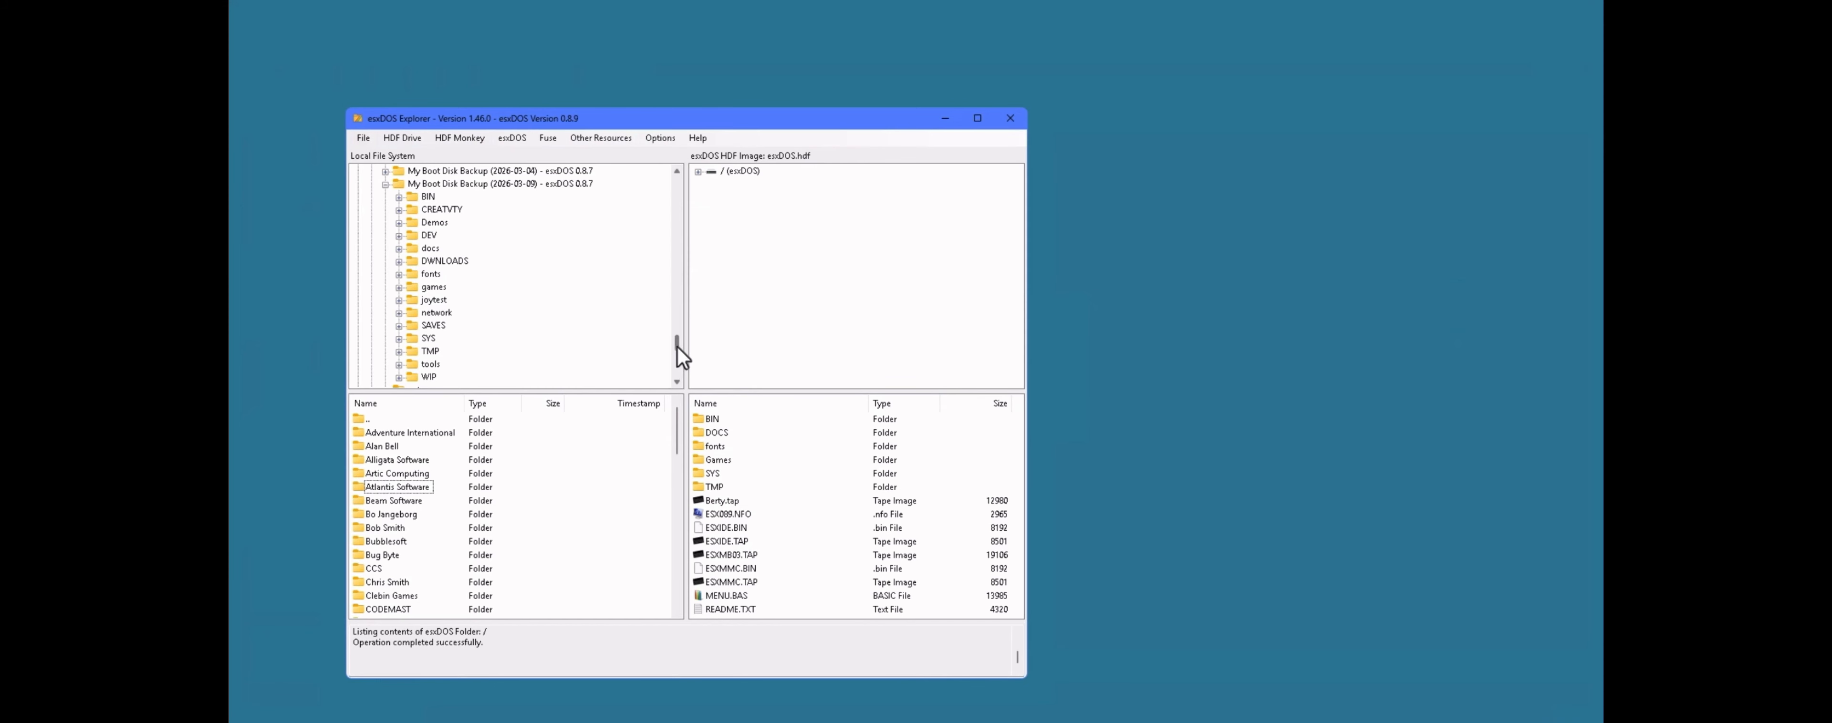
pyautogui.moveTo(677, 347); pyautogui.dragTo(707, 152)
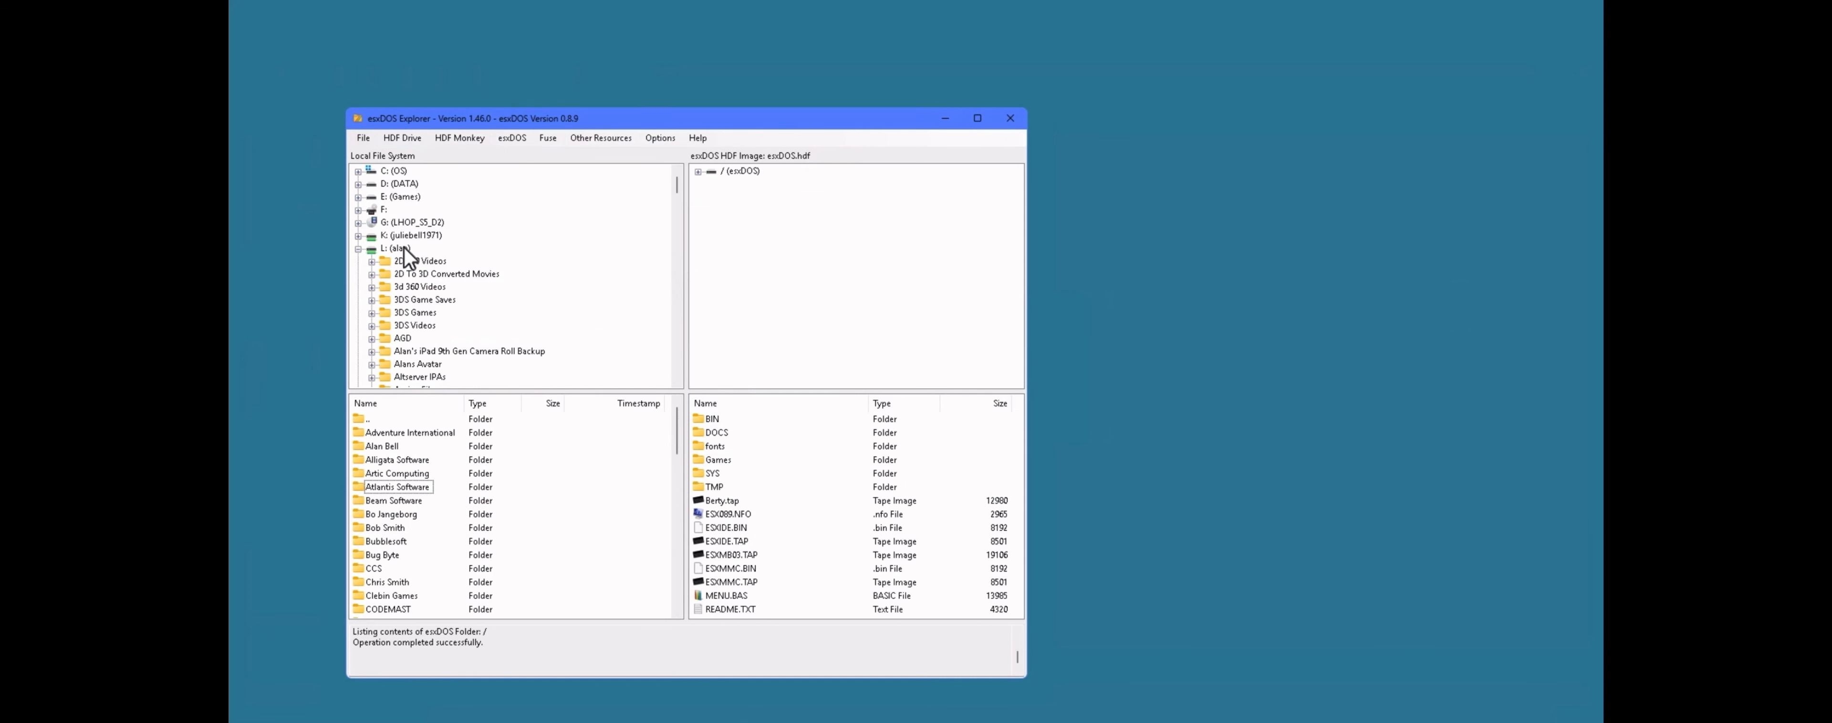
pyautogui.click(834, 487)
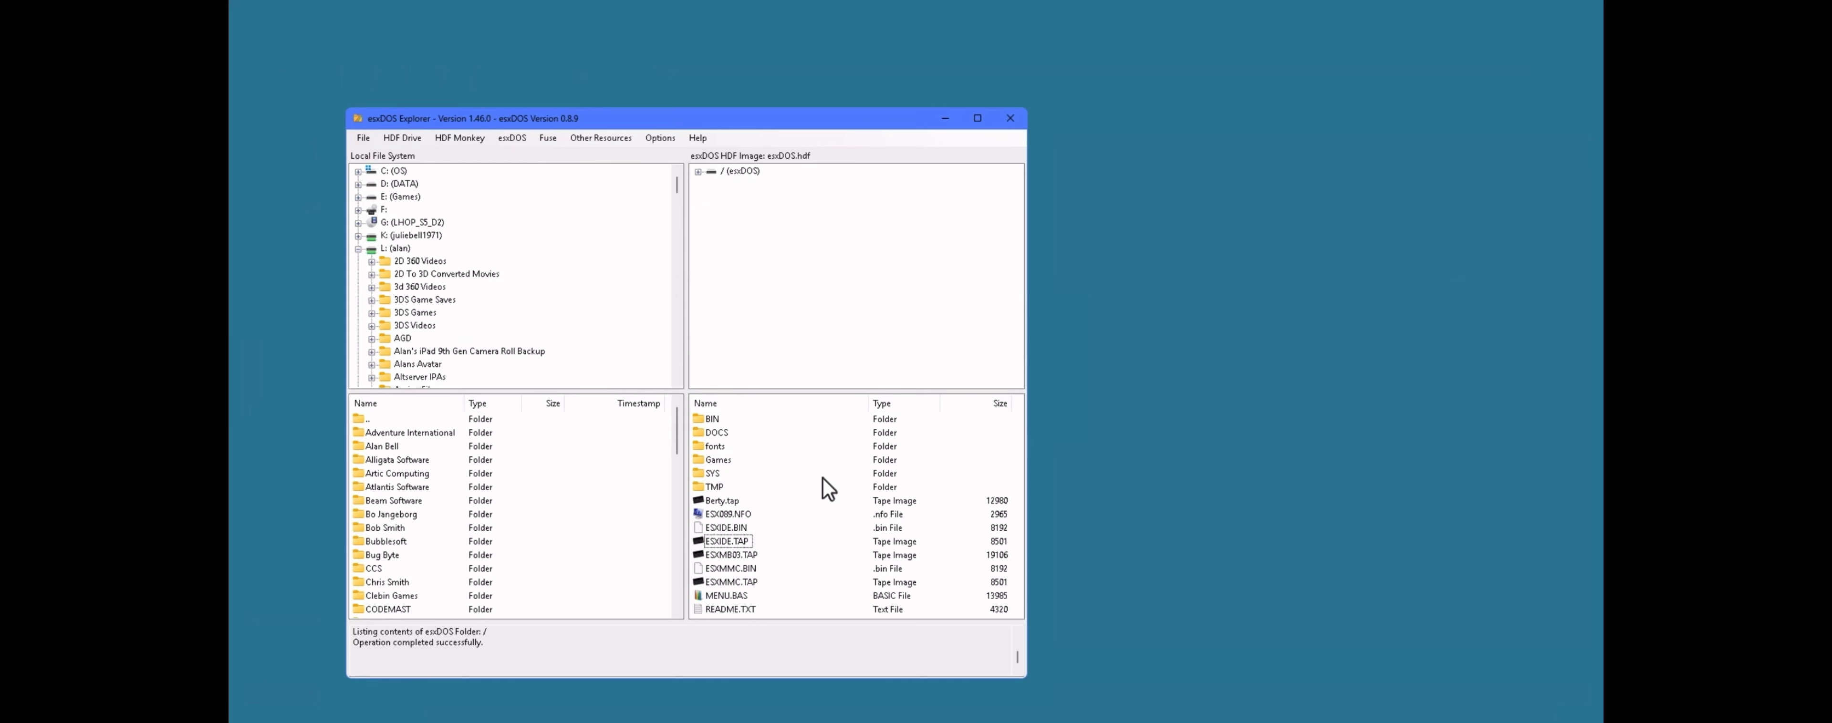
# Step: Select every folder and file in the HDF image root, and clear the selection
pyautogui.hotkey('ctrl', 'a')
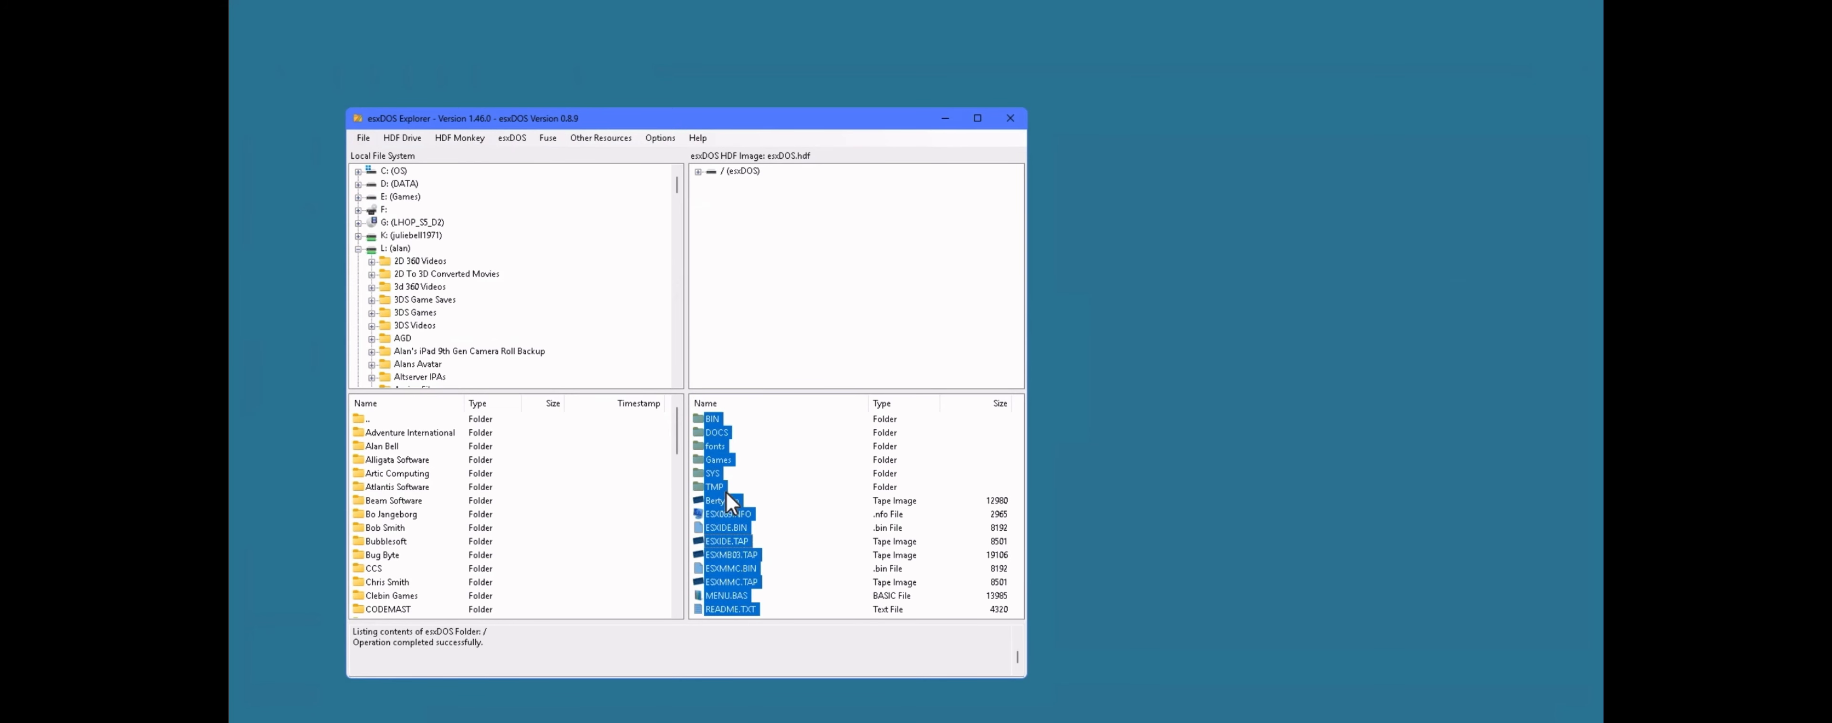
pyautogui.click(839, 450)
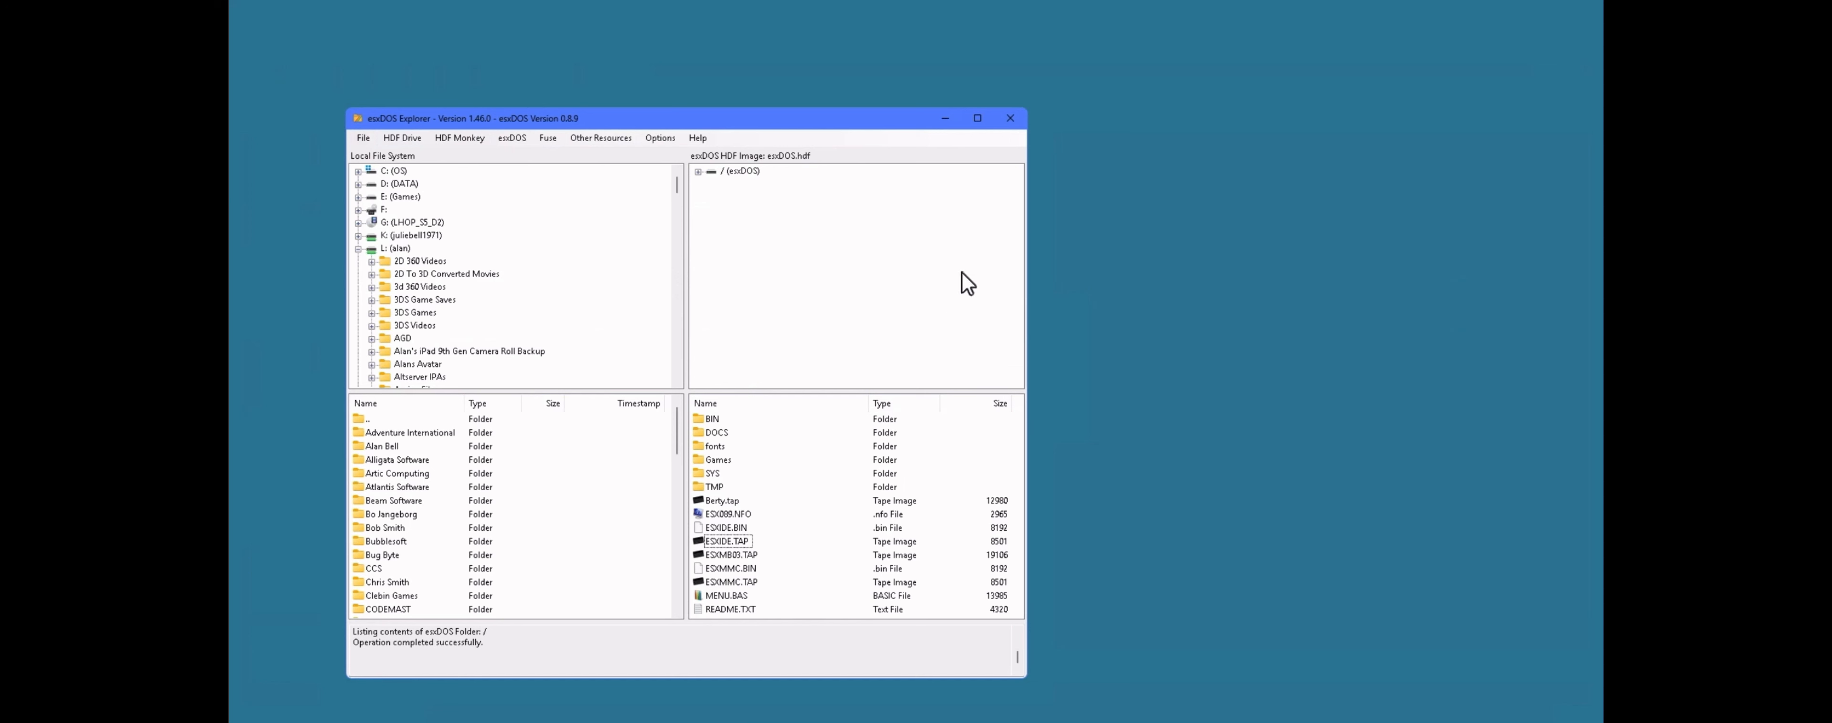
# Step: Open the esxDOS Explorer manual to view its introduction page, and close the PDF viewer
pyautogui.click(697, 140)
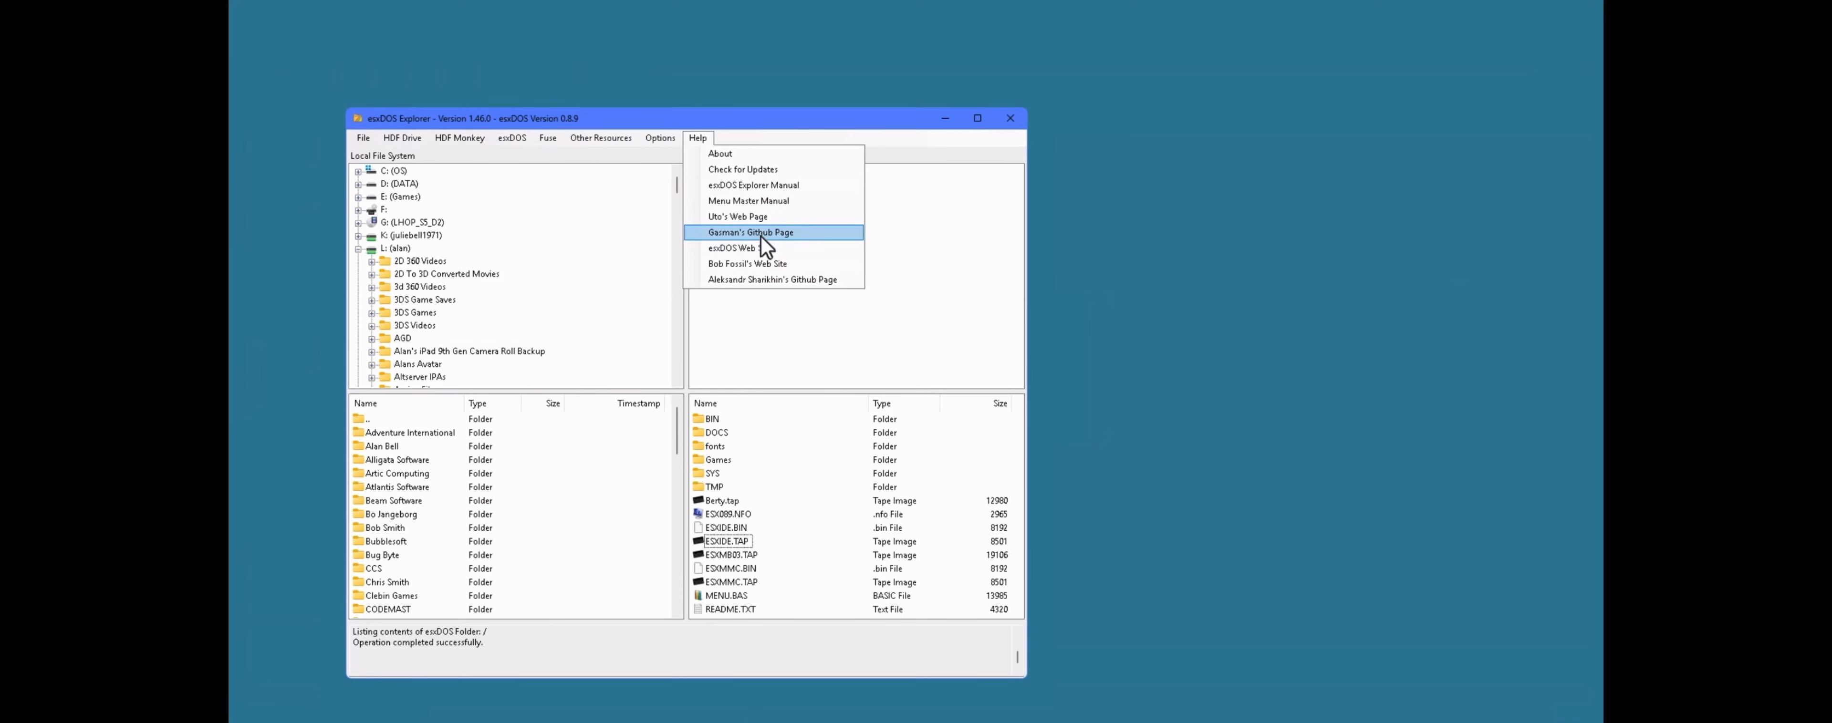
pyautogui.click(773, 184)
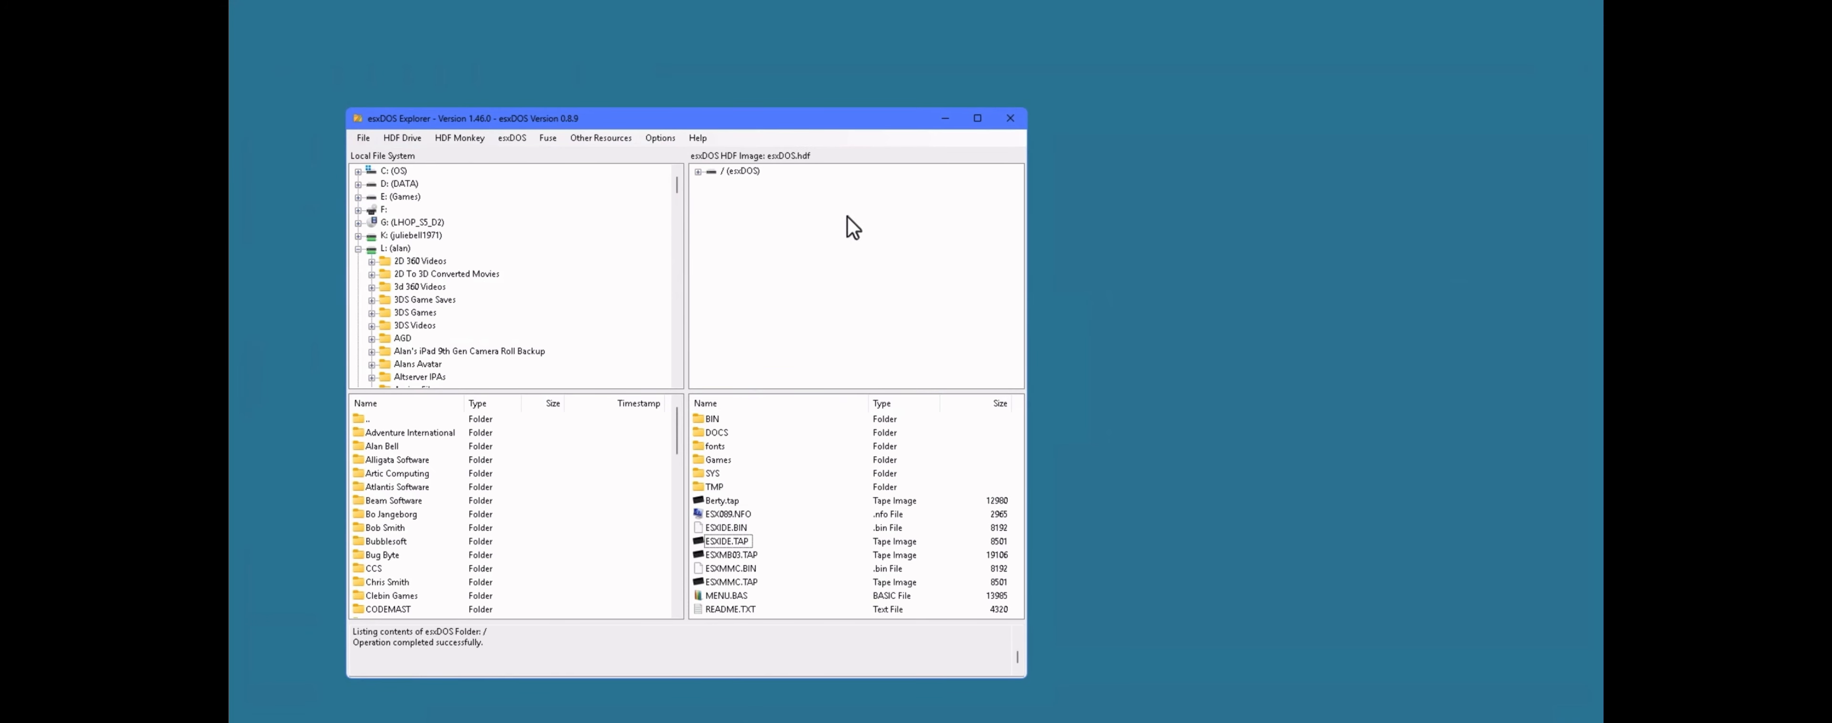
pyautogui.scroll(-2, 975, 295)
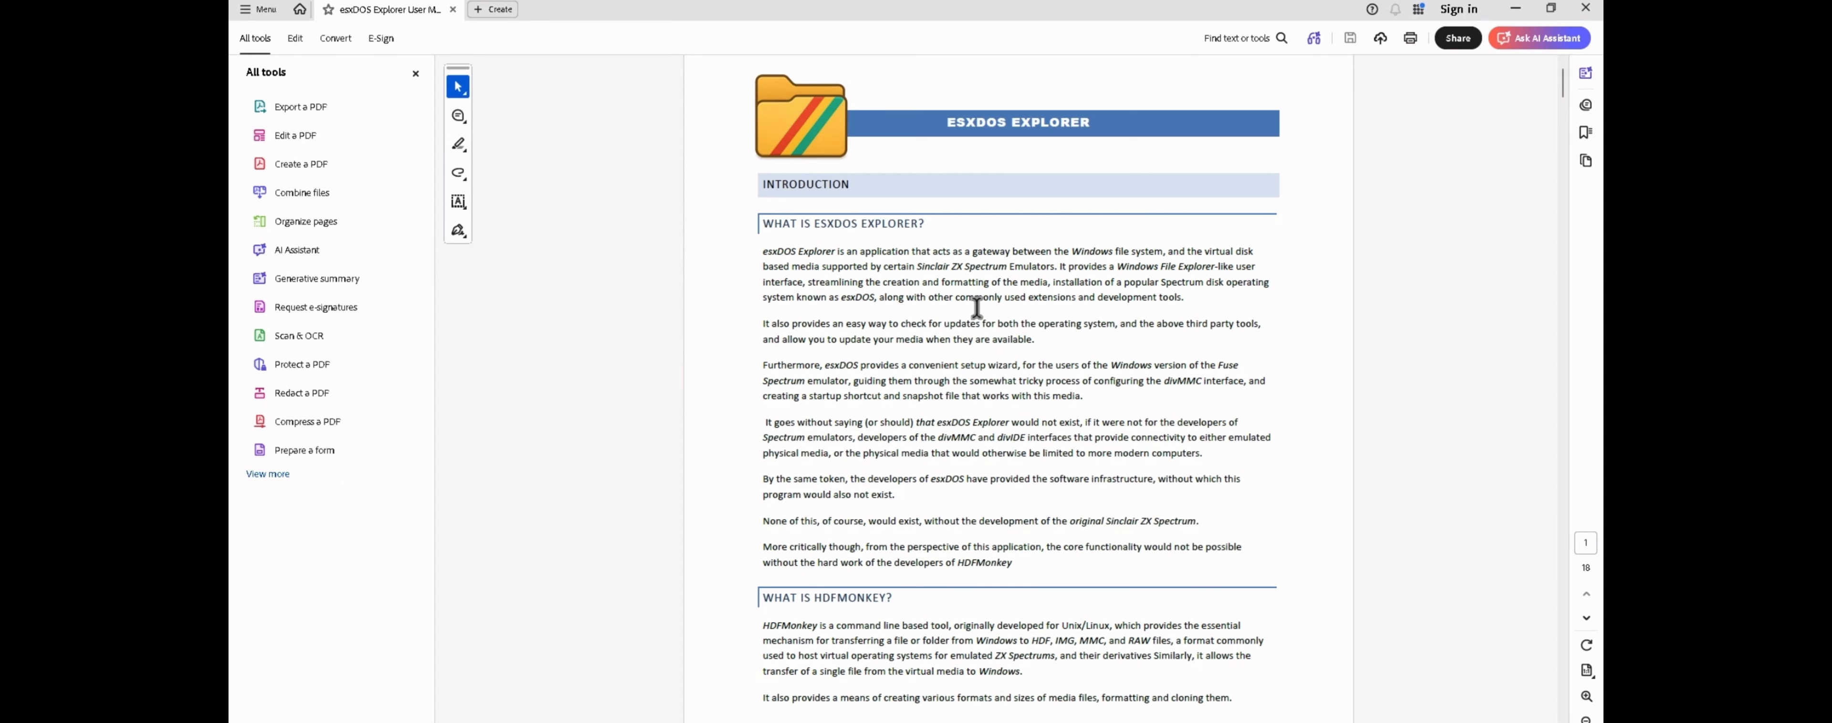
pyautogui.scroll(2, 979, 308)
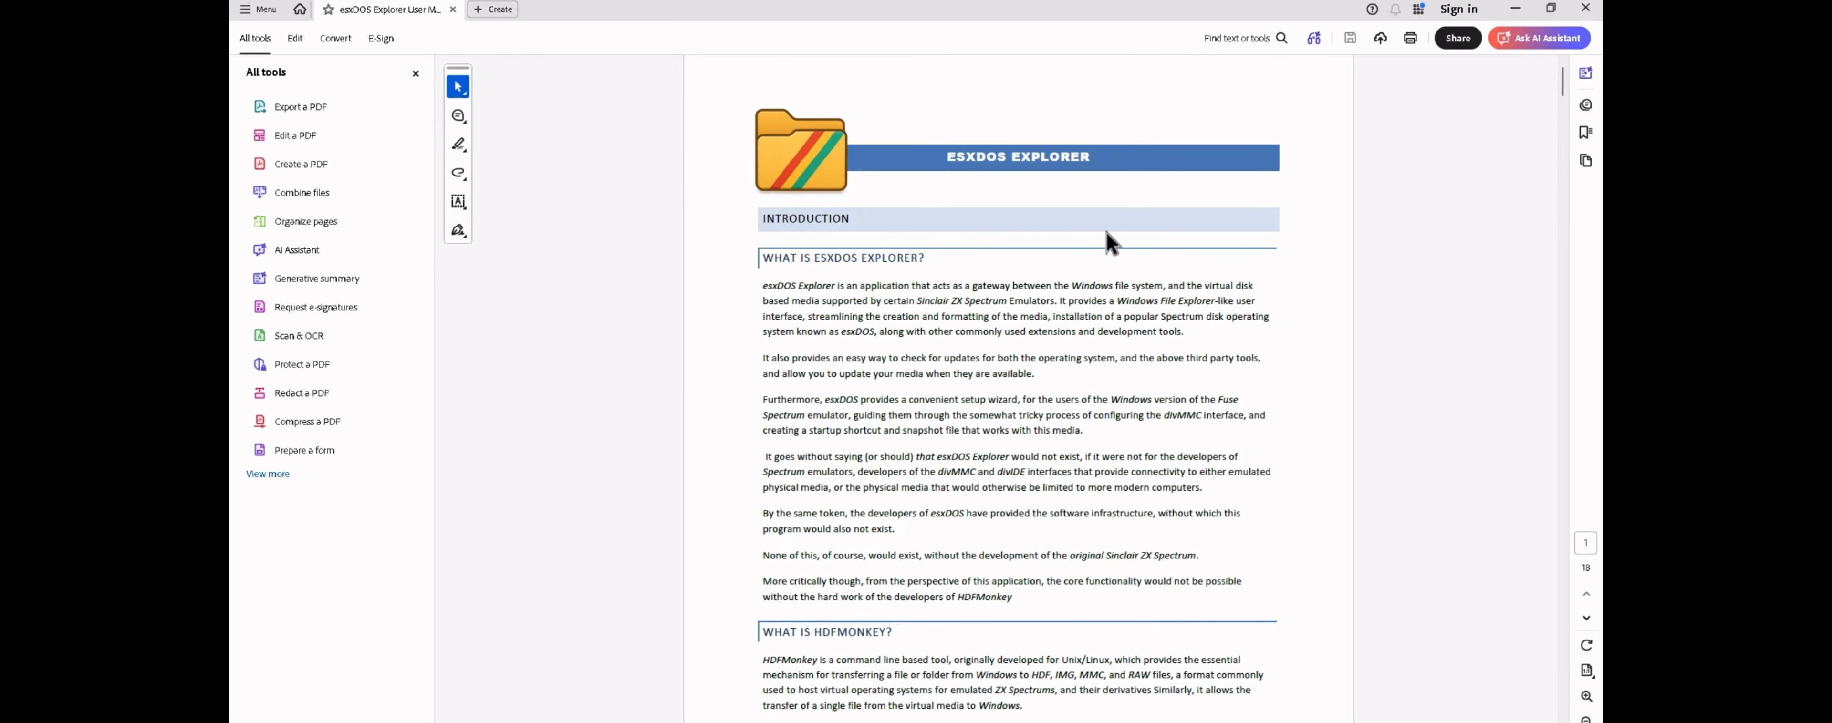
pyautogui.click(1590, 11)
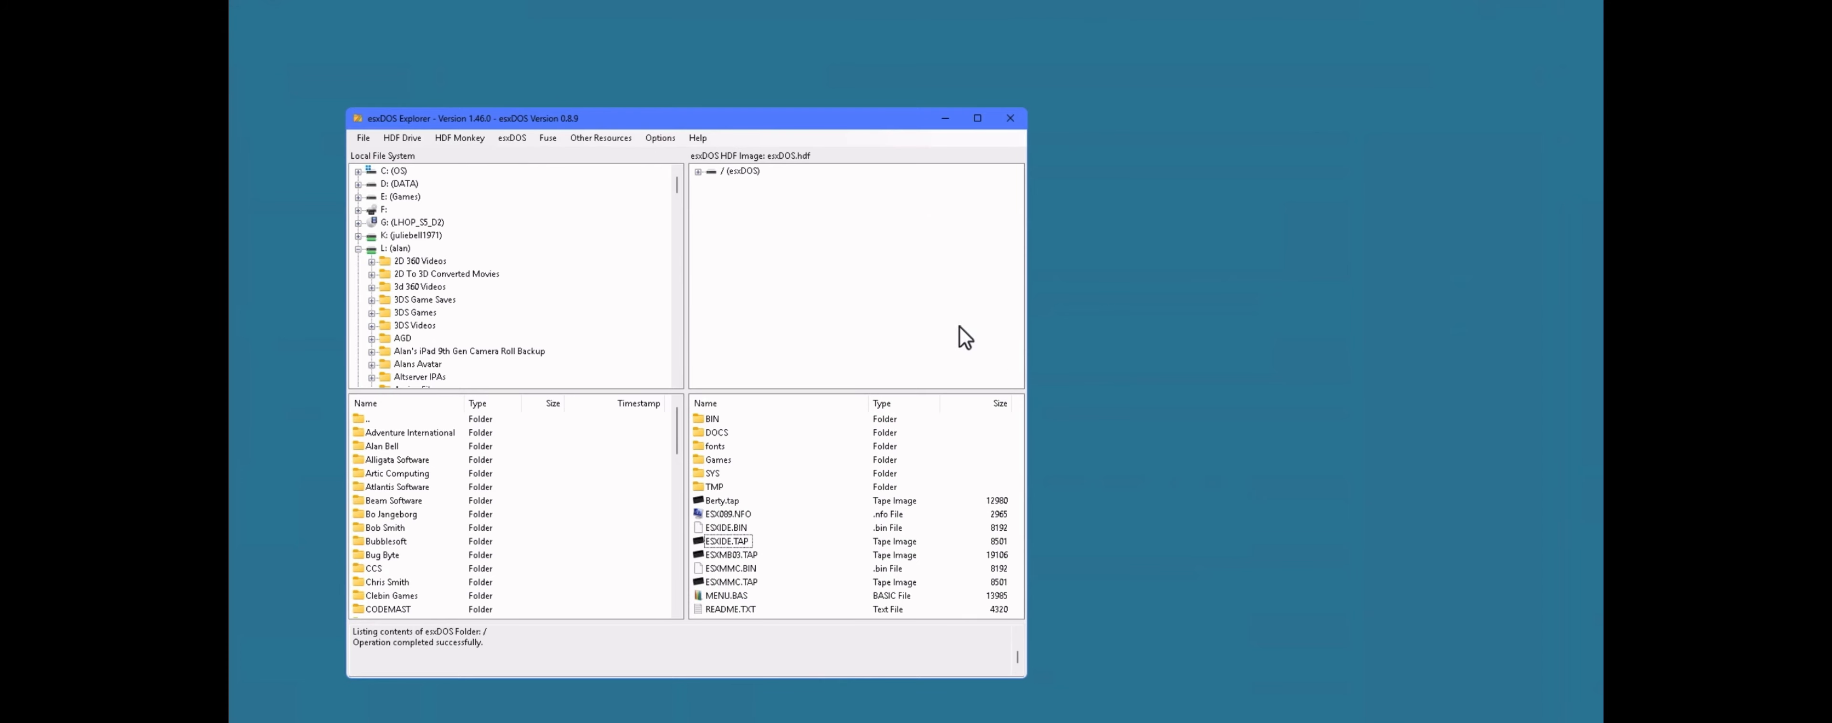